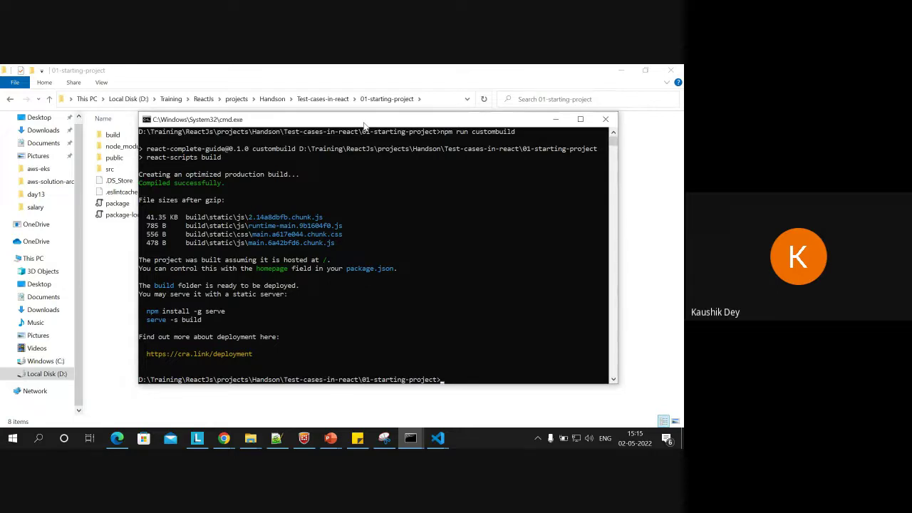
Browse the project's build folder in File Explorer, looking through its static and media subfolders.
drag(328, 121, 364, 125)
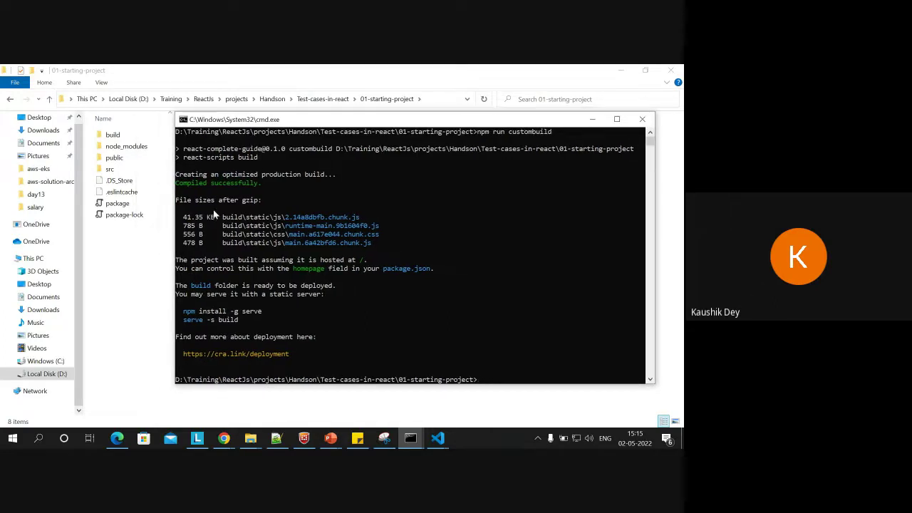
click(128, 260)
double_click(112, 135)
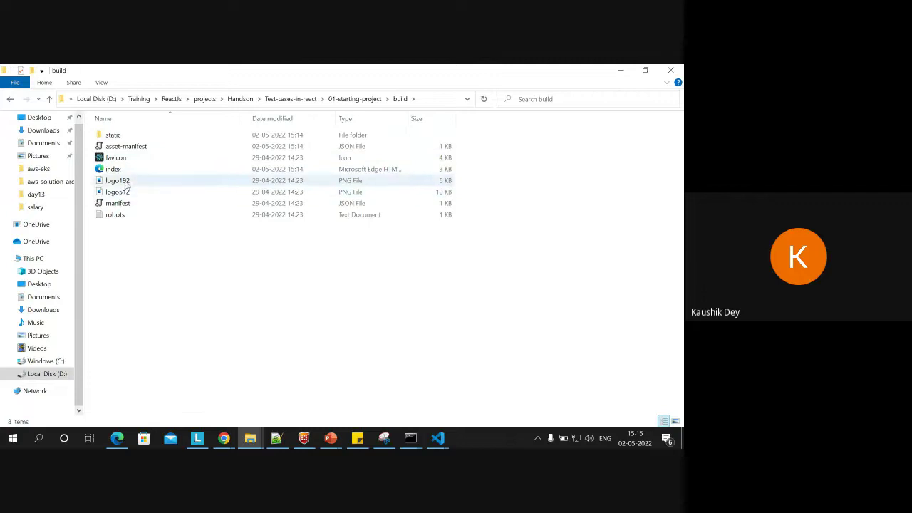
double_click(121, 134)
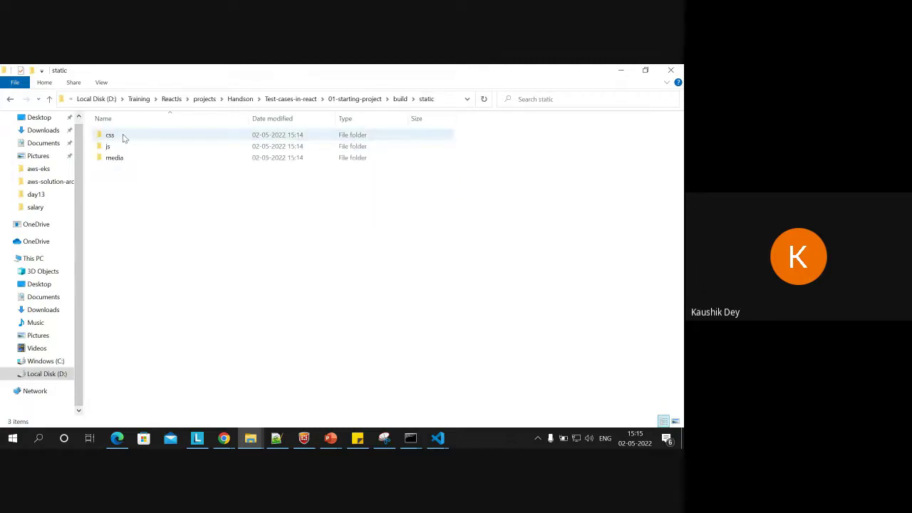
double_click(112, 158)
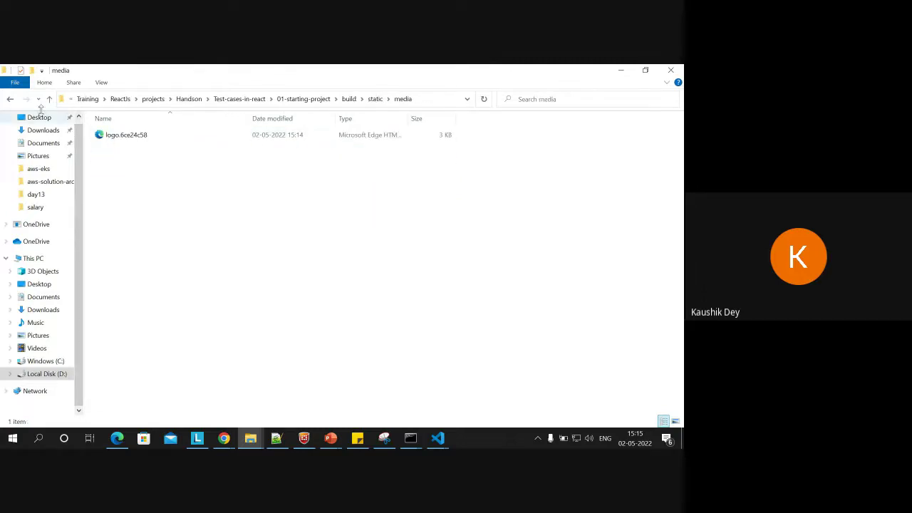
click(49, 99)
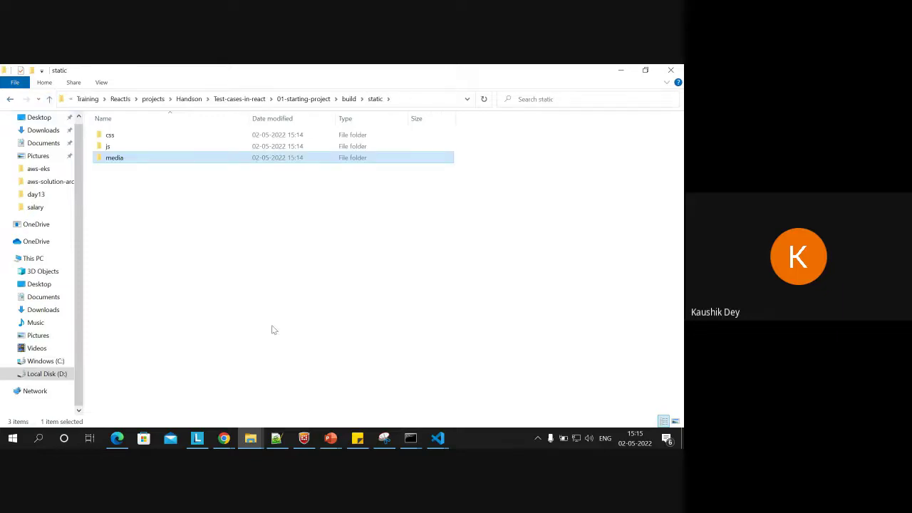
Switch to the 01-starting-project window in Visual Studio Code and open index.html from the build folder.
mouse_move(440, 436)
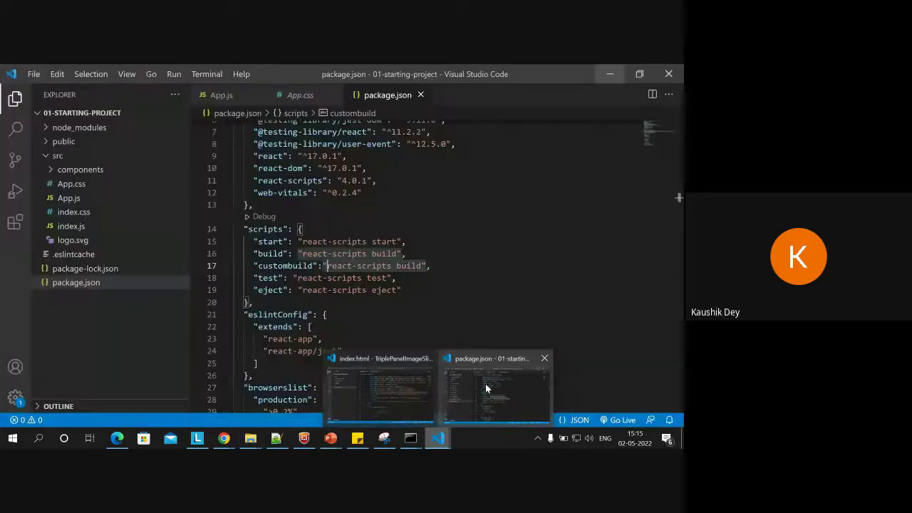
click(486, 388)
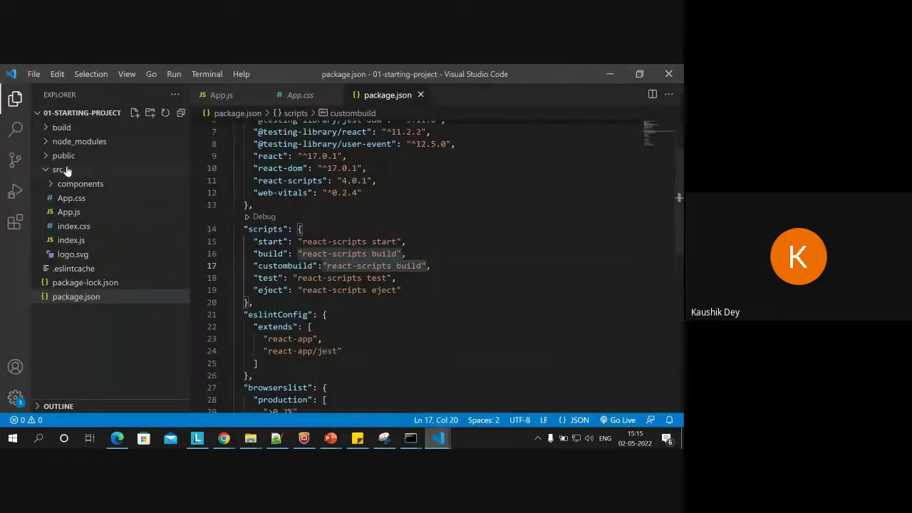
click(63, 171)
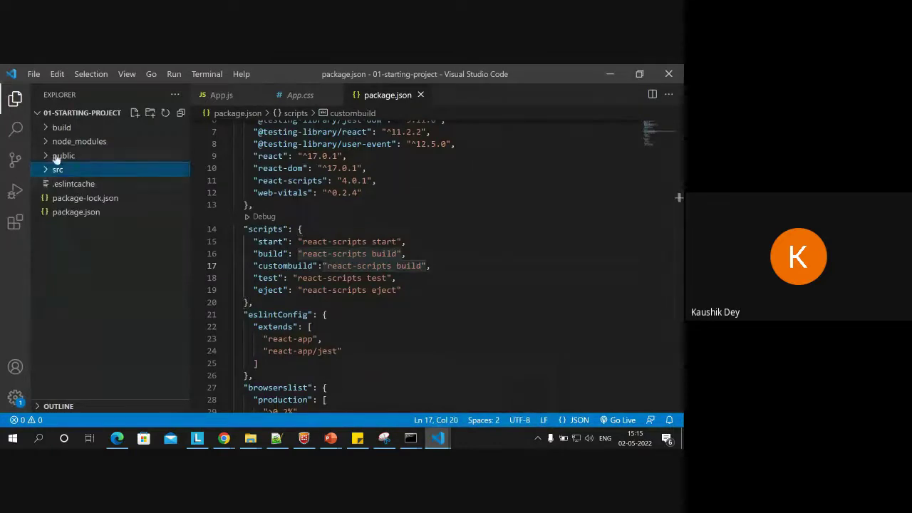
click(48, 127)
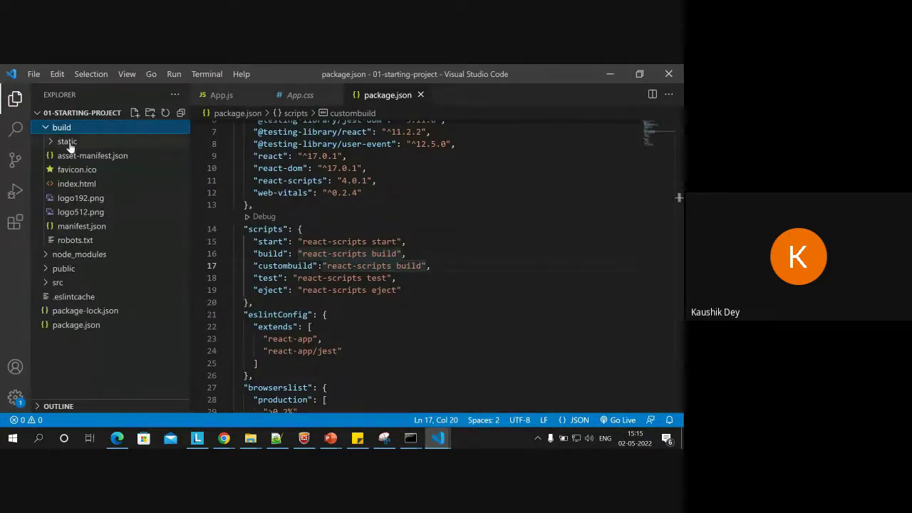
click(68, 143)
click(68, 142)
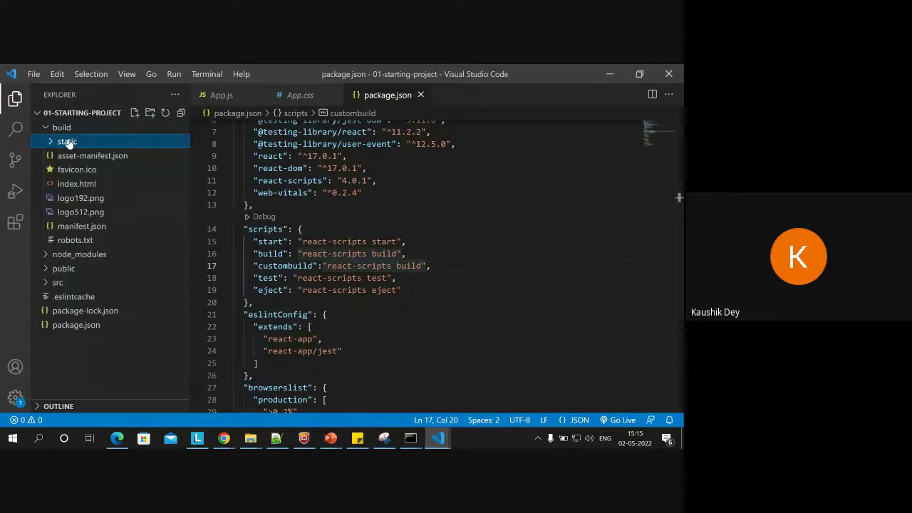
click(77, 185)
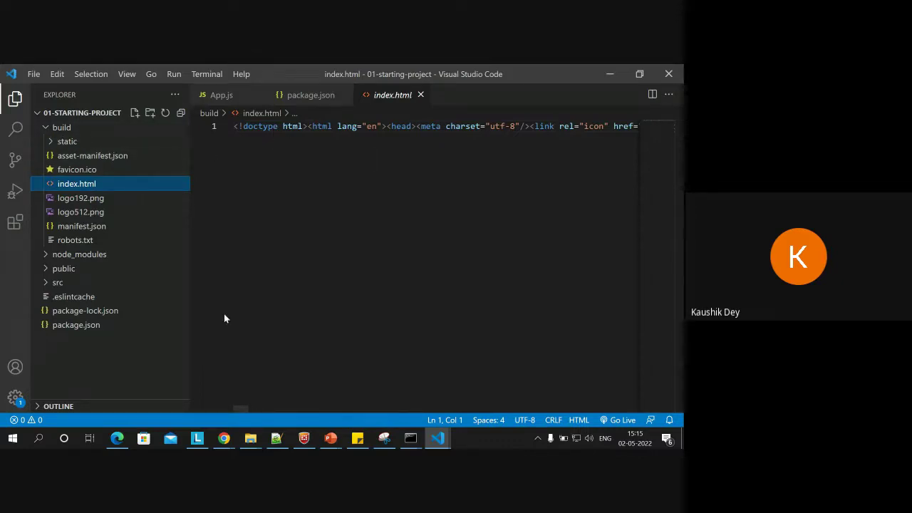
Switch to the codedeployreact bucket page of the Amazon S3 console in Chrome and dismiss the presenting notification.
click(117, 438)
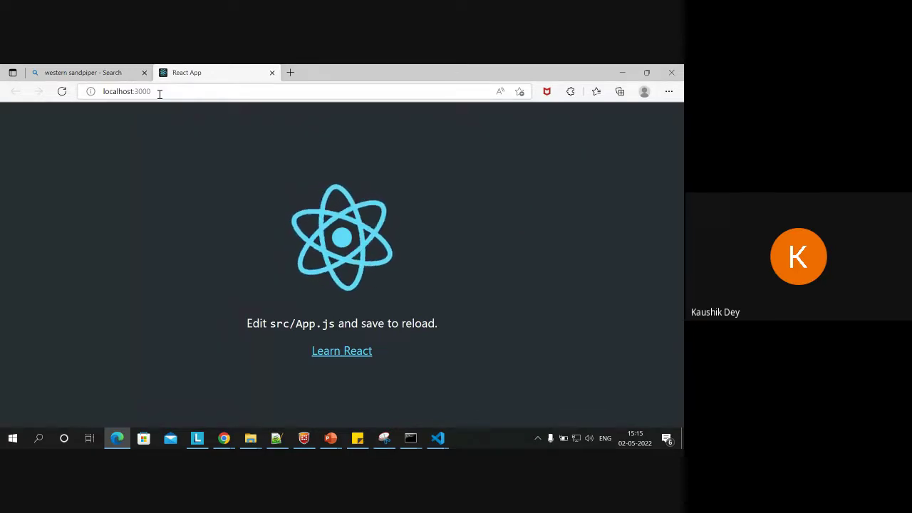
click(624, 72)
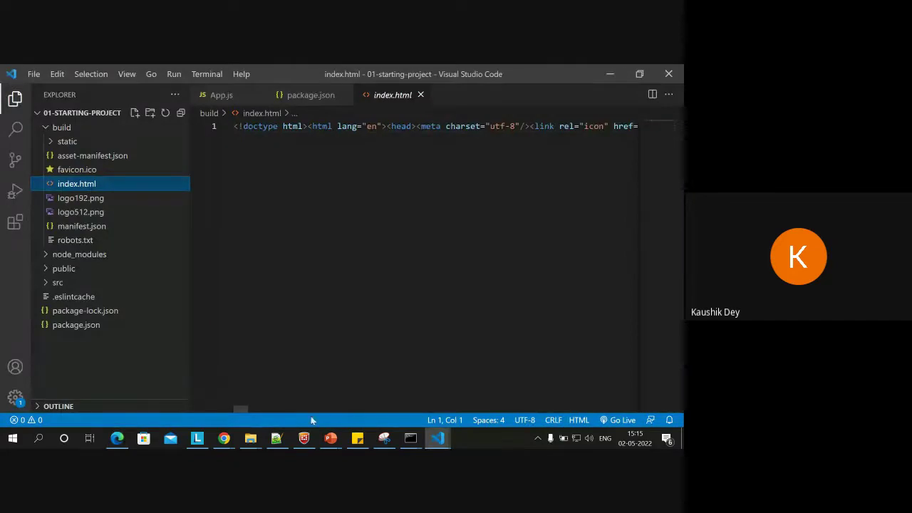
mouse_move(224, 436)
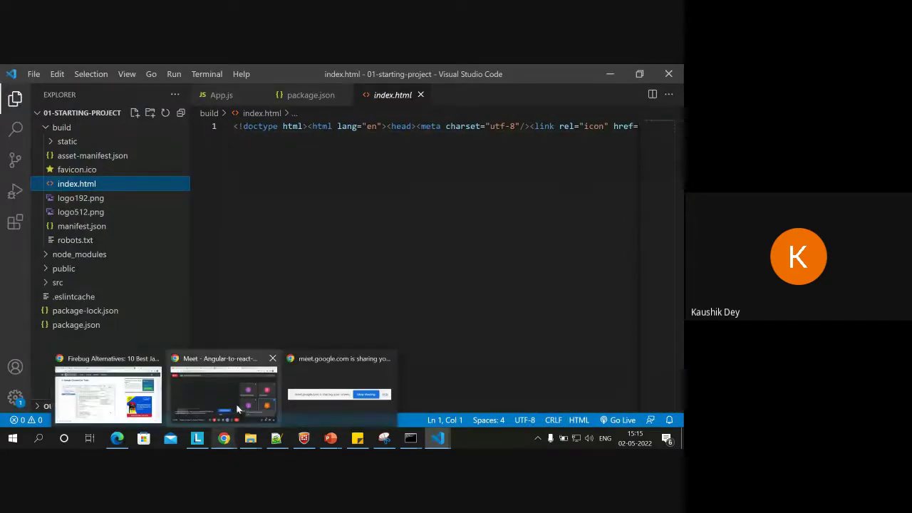
click(235, 403)
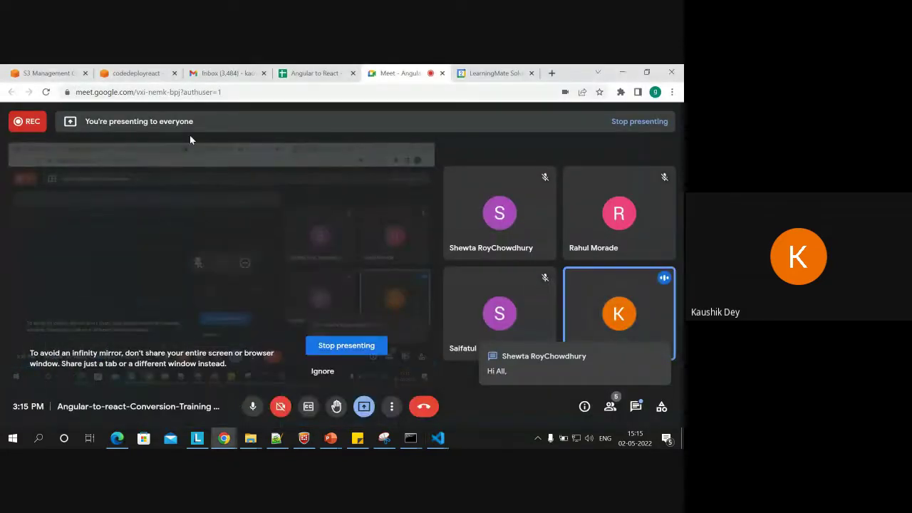
click(153, 72)
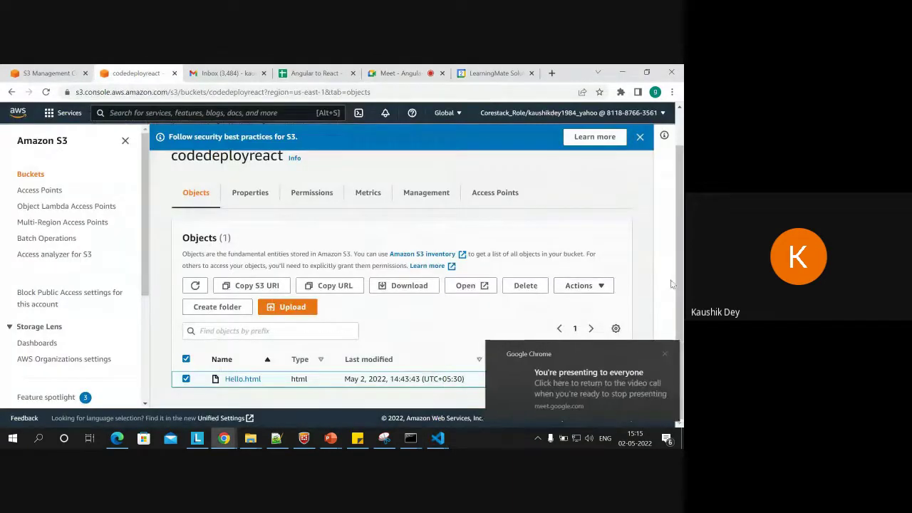
click(661, 355)
scroll(682, 251, up, 1)
scroll(679, 271, down, 1)
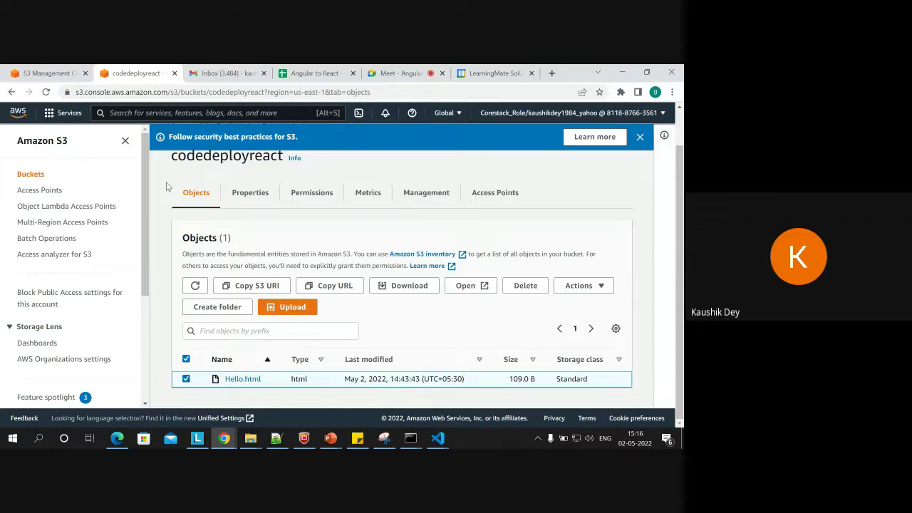
Open the folder creation form for the codedeployreact bucket.
click(225, 311)
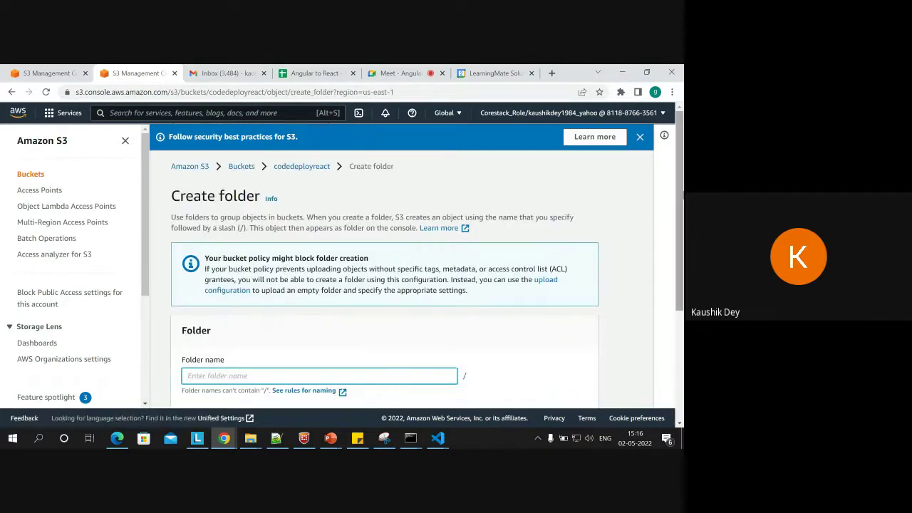
scroll(675, 184, down, 2)
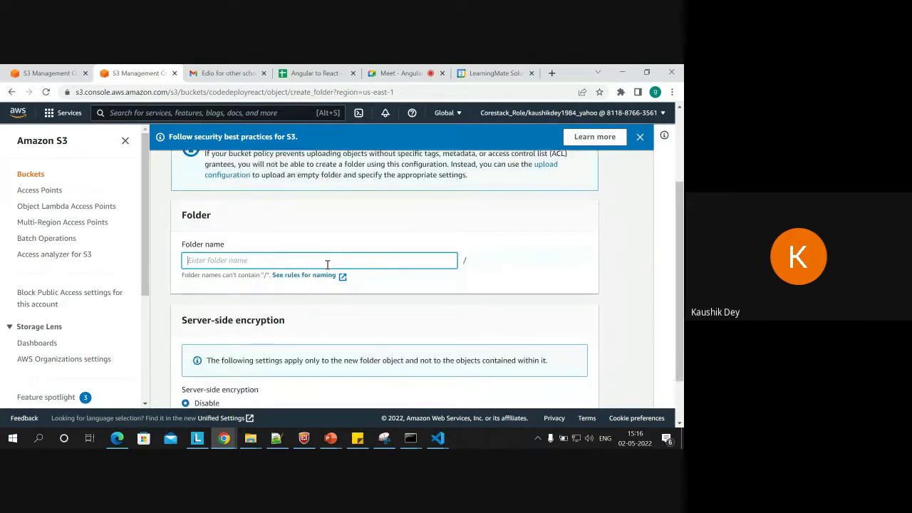
text(buck)
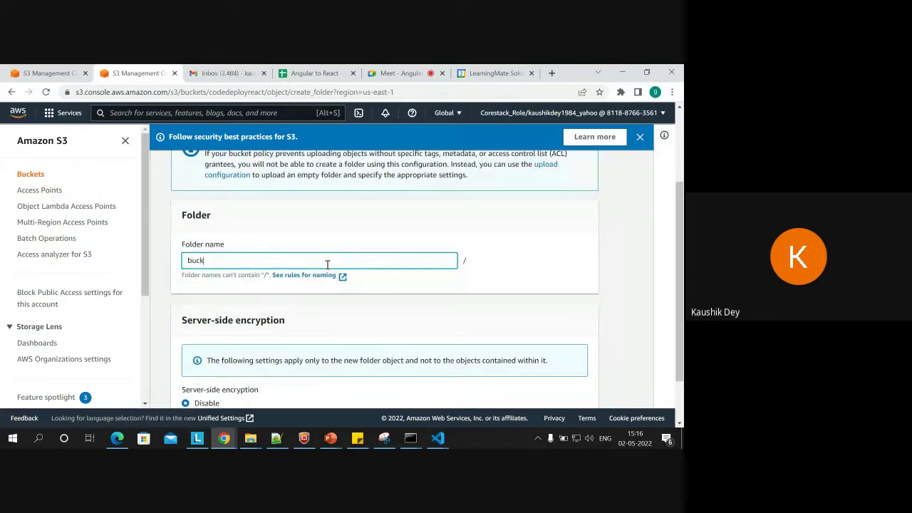
text(e)
key(BackSpace)
key(BackSpace)
key(BackSpace)
key(BackSpace)
key(BackSpace)
Name the new folder codebasedemo and create it with server-side encryption disabled.
text(code)
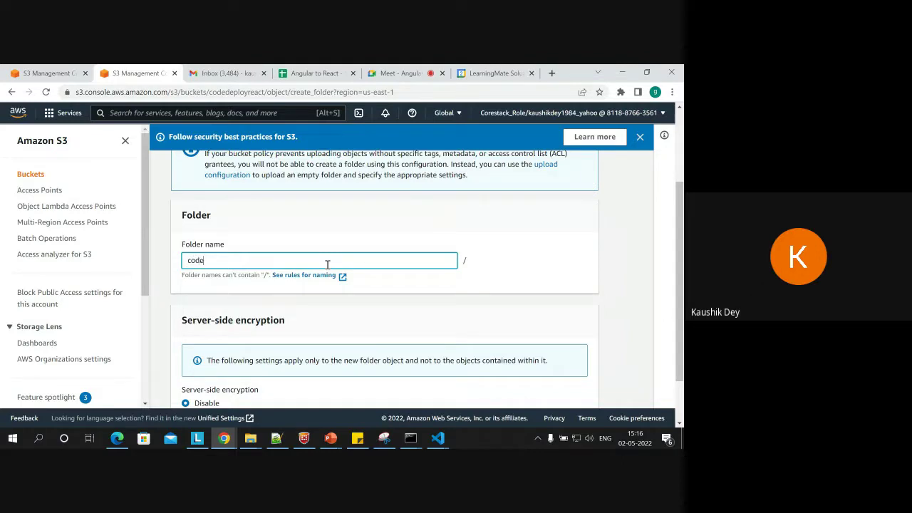
text(base)
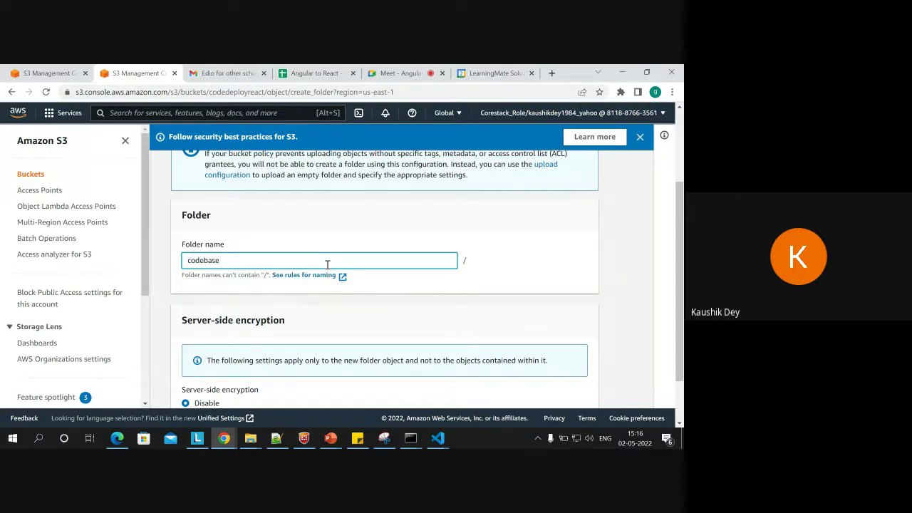
text(demo)
scroll(427, 284, down, 2)
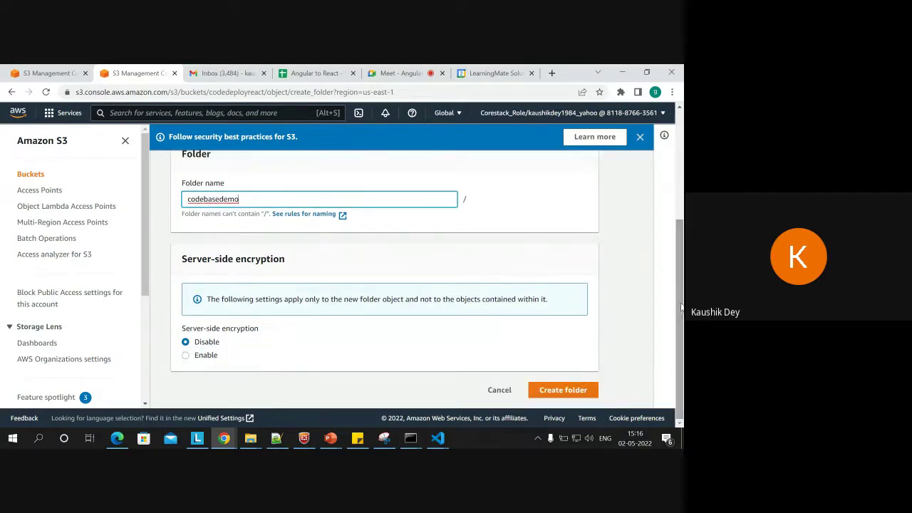
click(583, 390)
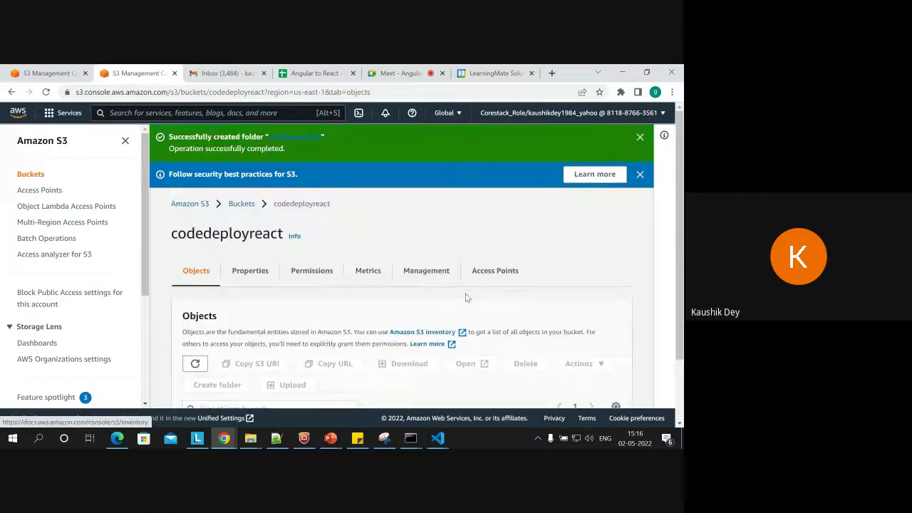
Open the codebasedemo folder in the bucket, start an upload and bring up the dialog for adding a local folder.
scroll(647, 234, down, 2)
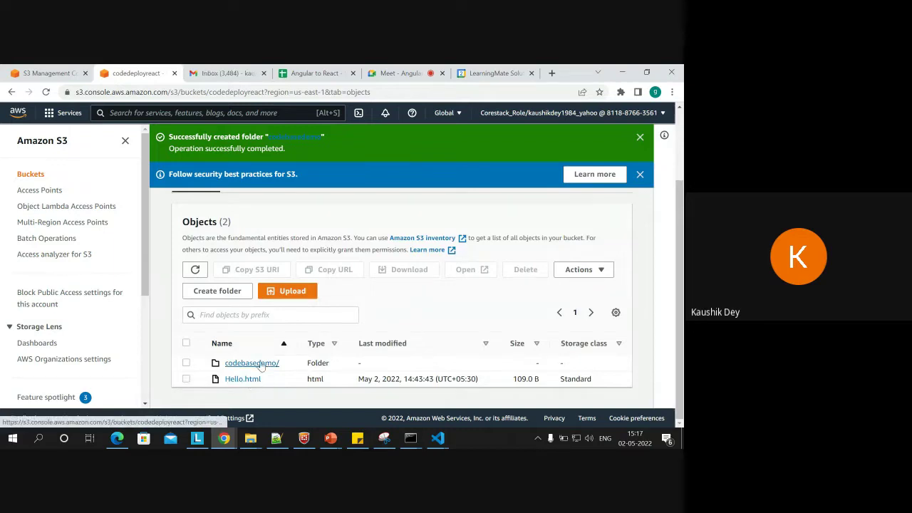
click(186, 362)
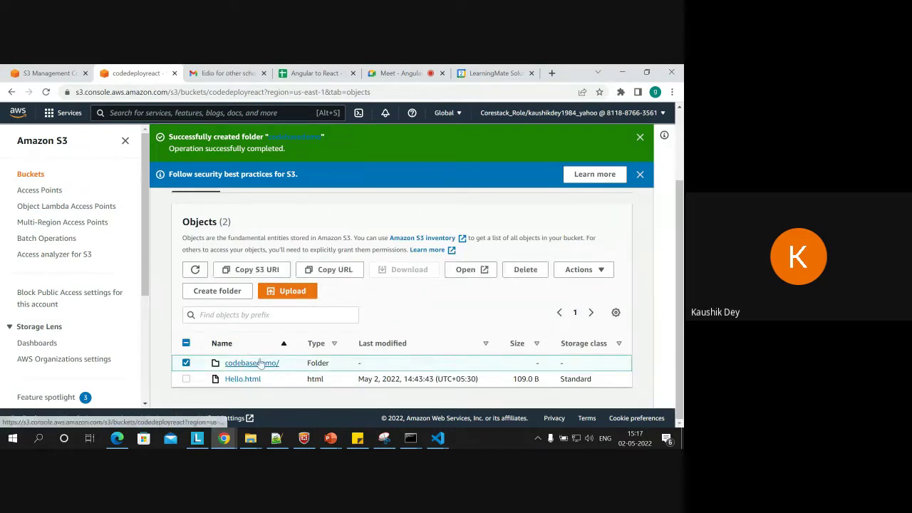
click(260, 363)
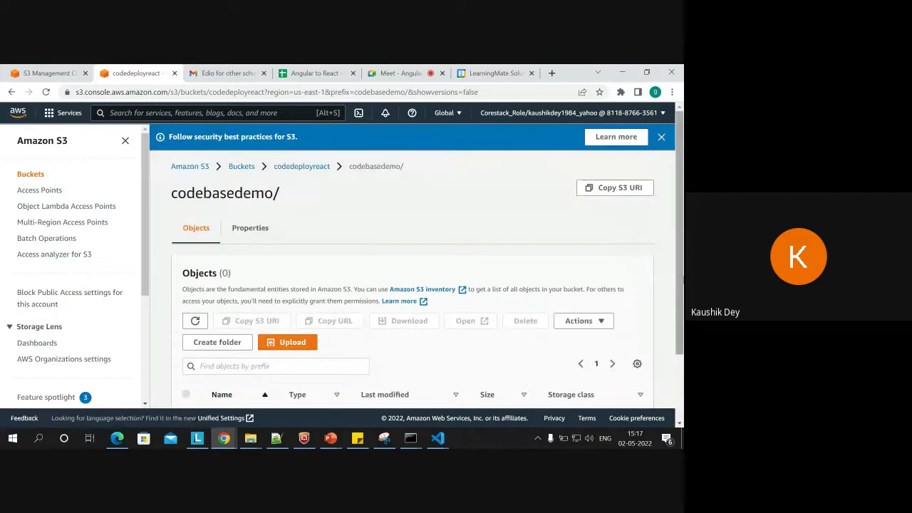
scroll(307, 285, down, 2)
click(281, 256)
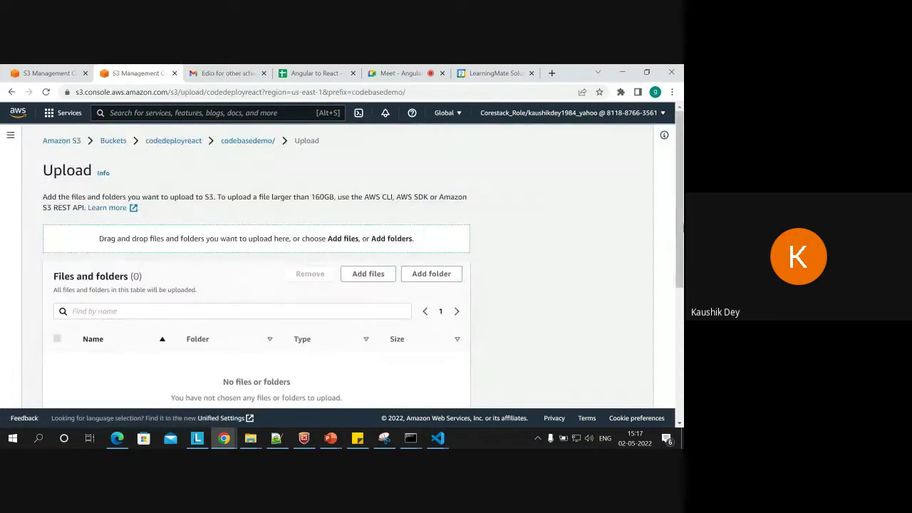
drag(681, 227, 681, 270)
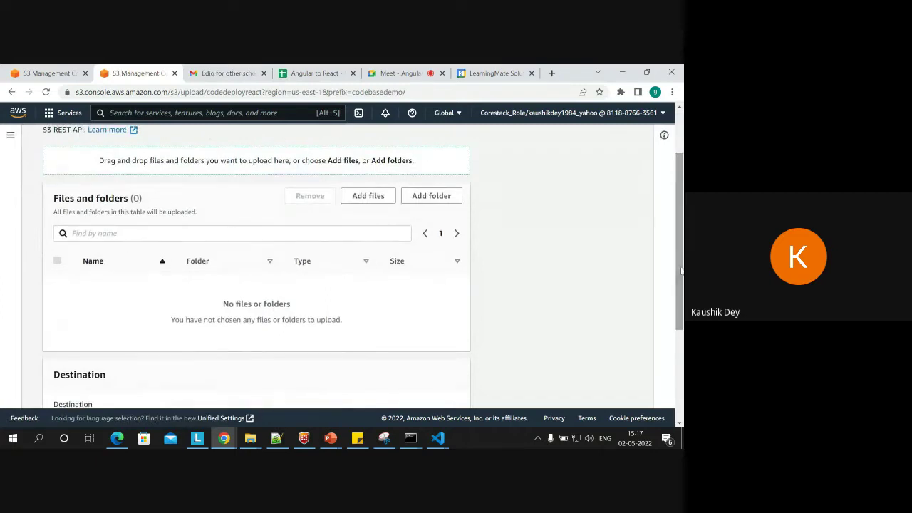
click(449, 197)
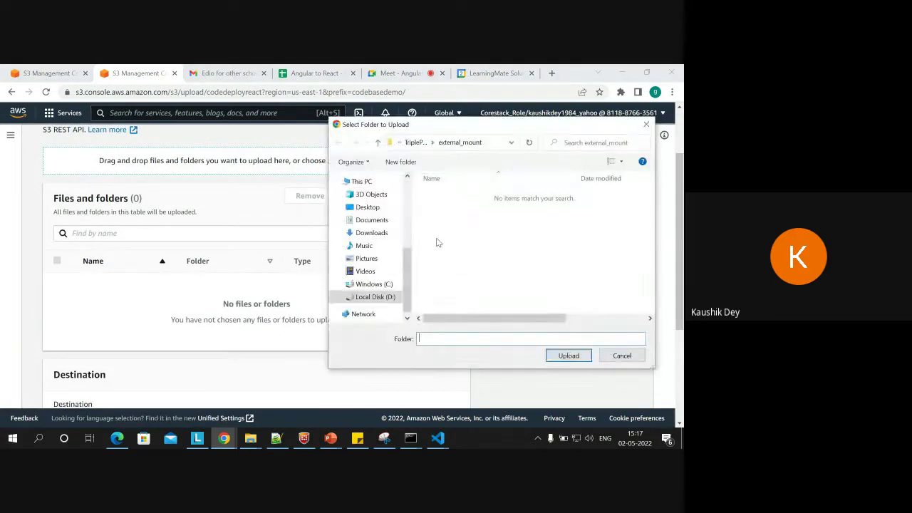
Switch to File Explorer, open the build folder of 01-starting-project and copy its full path.
mouse_move(250, 438)
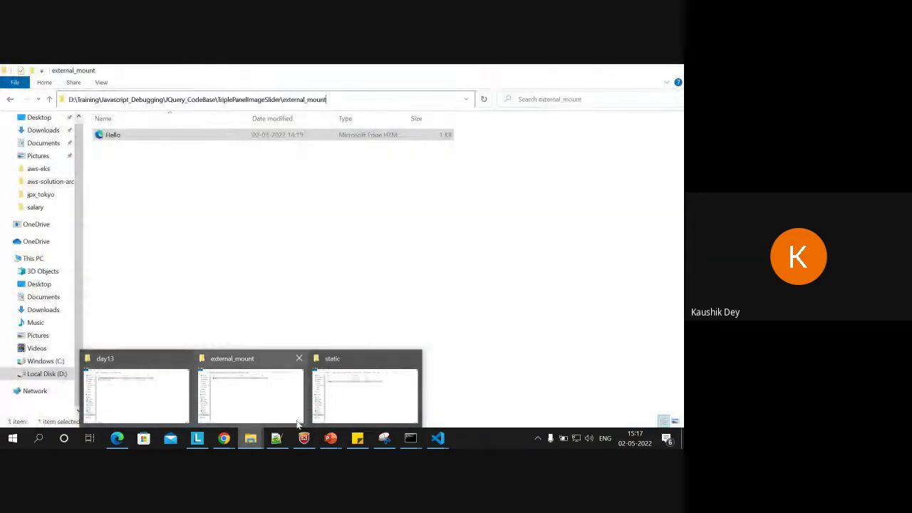
click(364, 397)
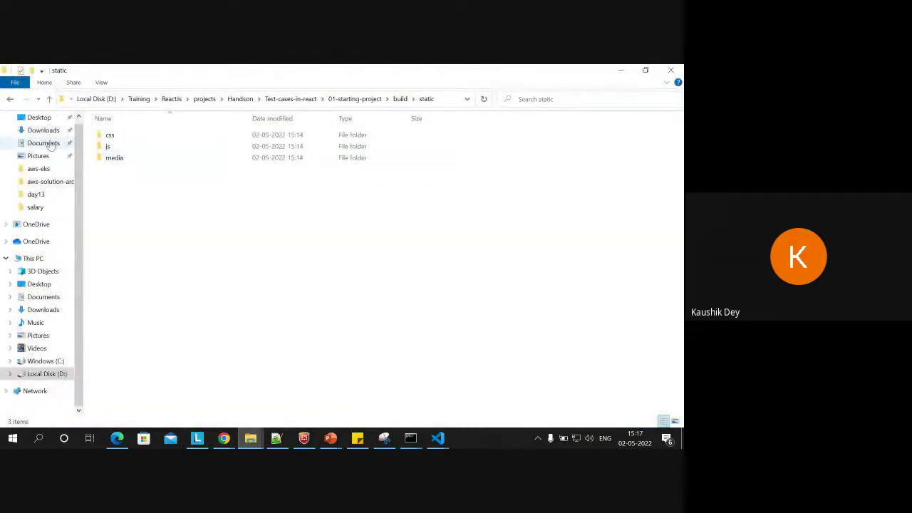
click(49, 99)
click(49, 99)
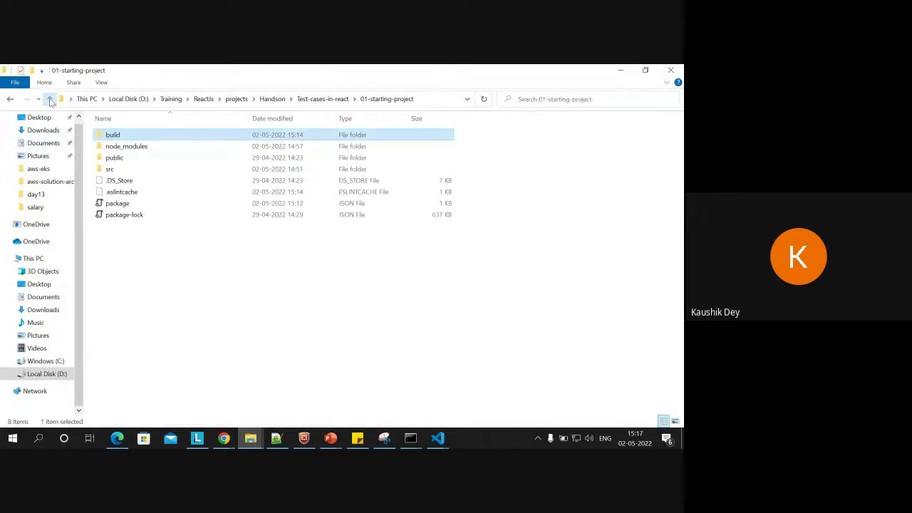
double_click(128, 136)
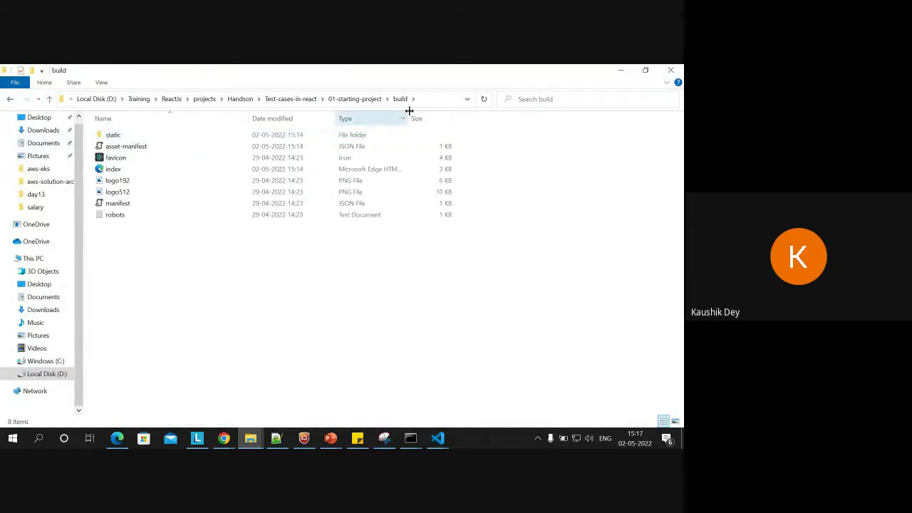
click(437, 101)
right_click(285, 100)
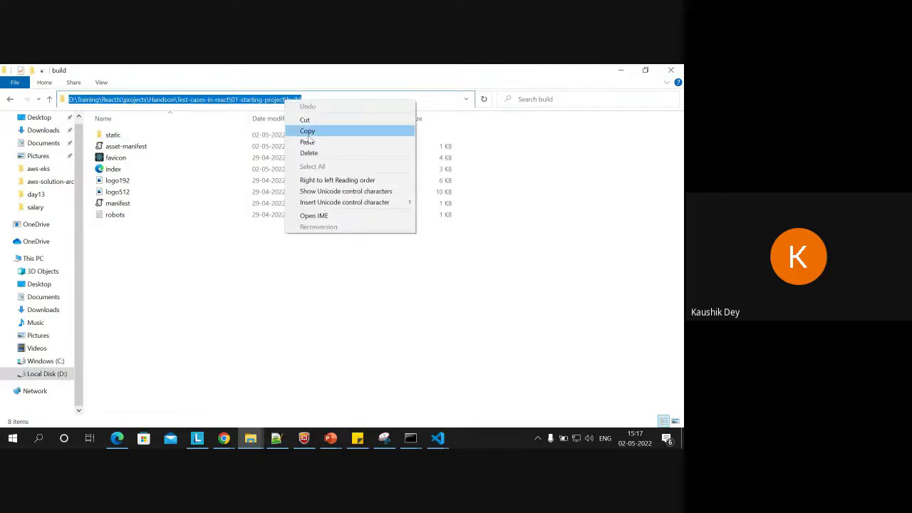
click(309, 132)
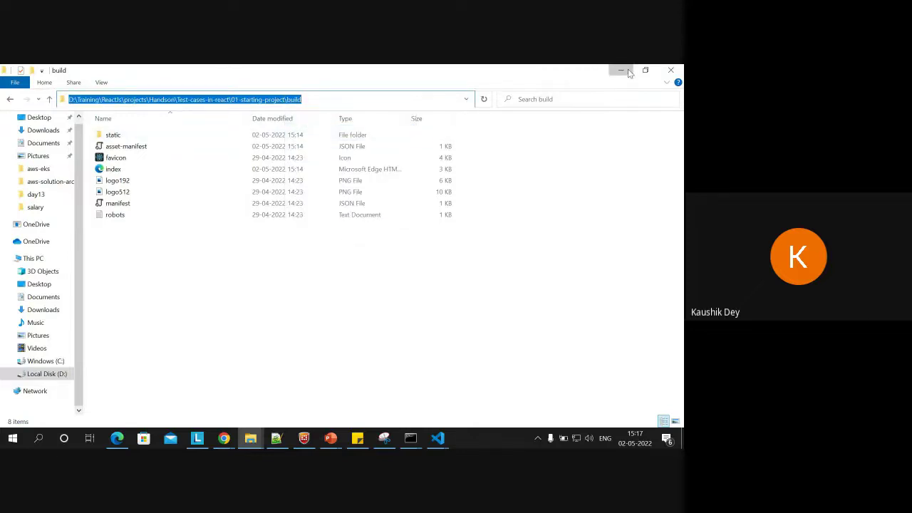
Return to the folder selection dialog in Chrome, go to the copied build path and confirm adding the build folder to the S3 upload.
click(620, 70)
key(ctrl+v)
key(Return)
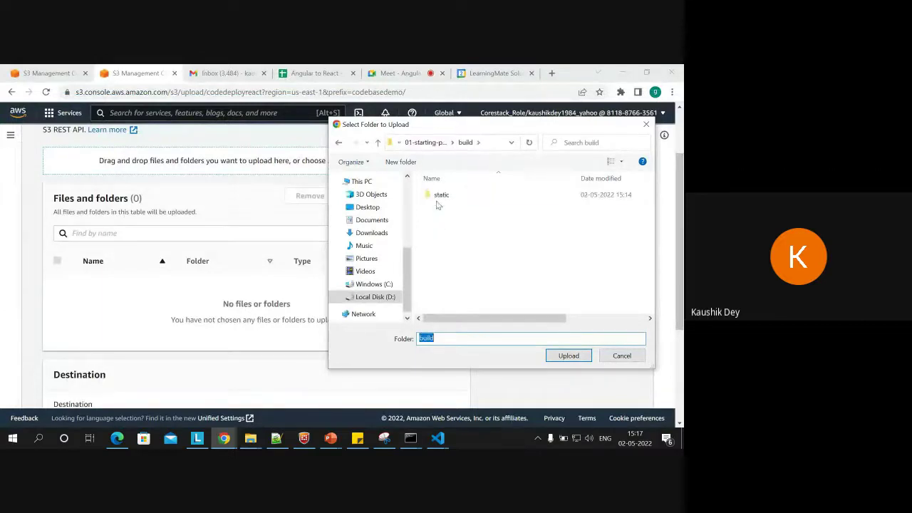
click(553, 354)
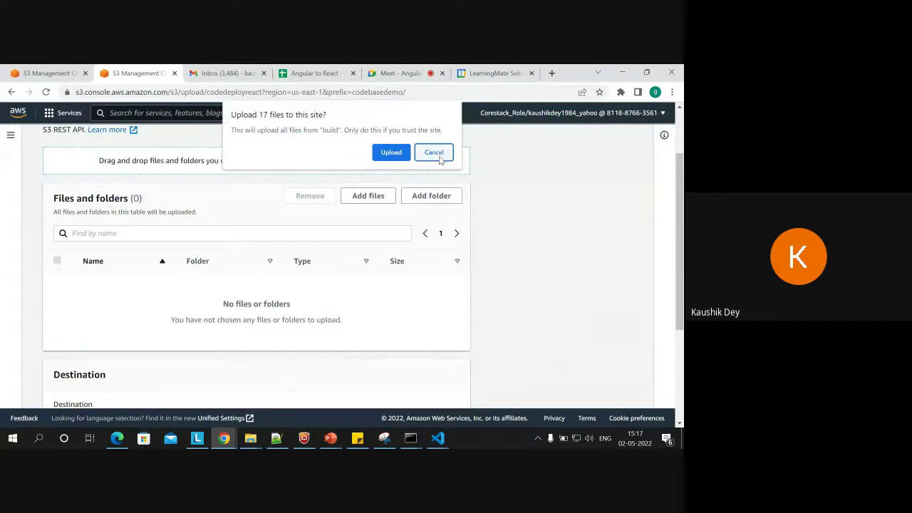
click(393, 151)
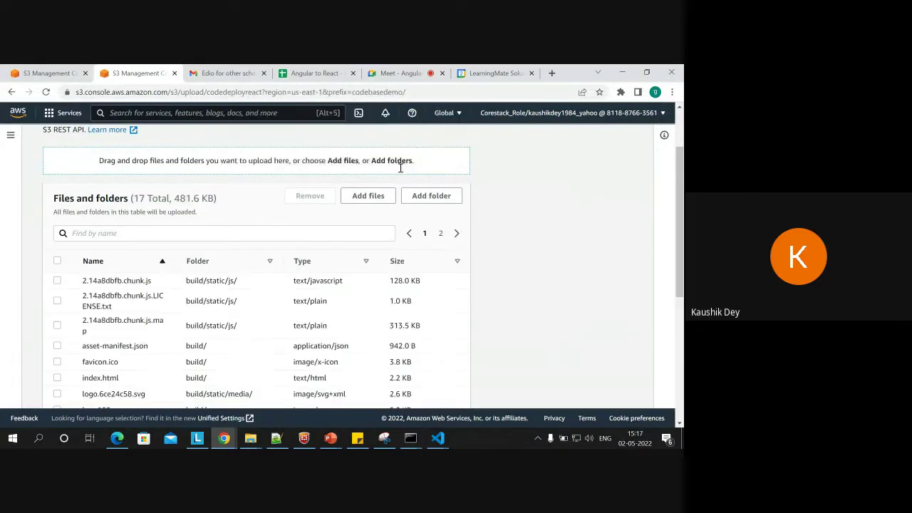
Mark all the files listed on the first page and upload the added build files to codedeployreact/codebasedemo.
drag(676, 257, 357, 305)
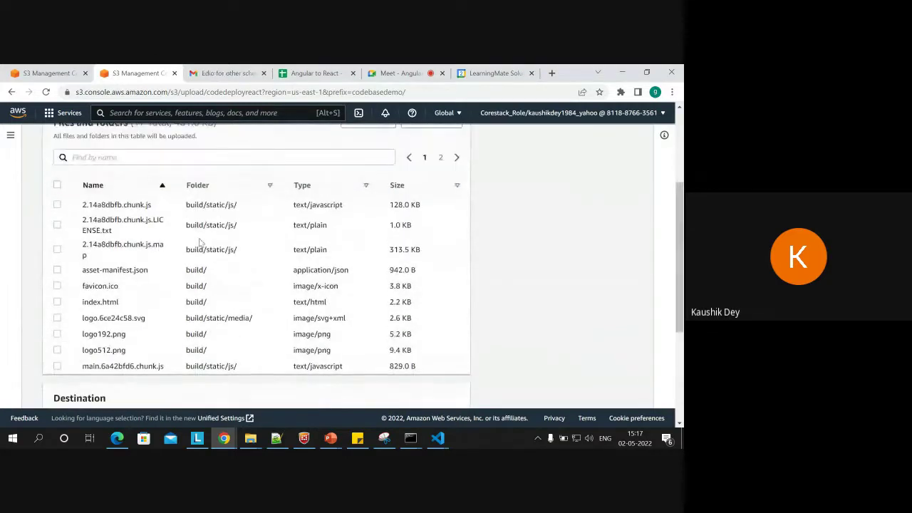
right_click(678, 248)
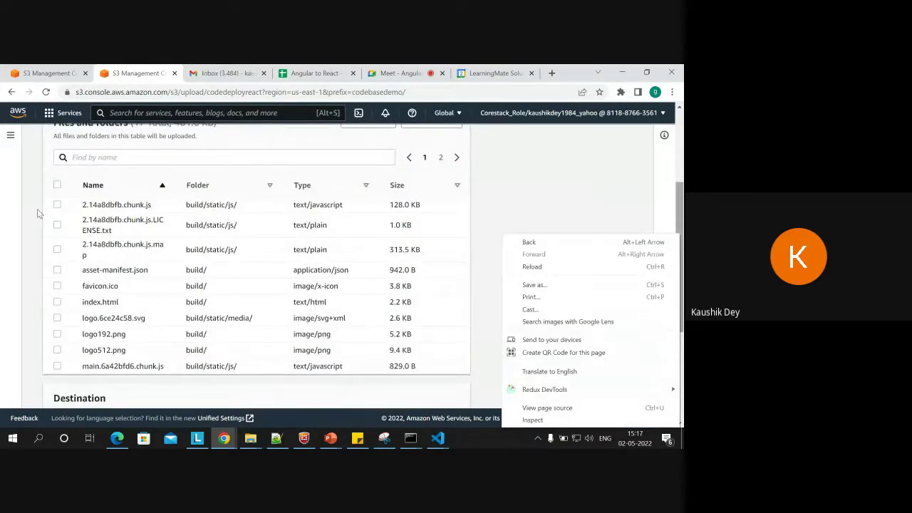
click(58, 186)
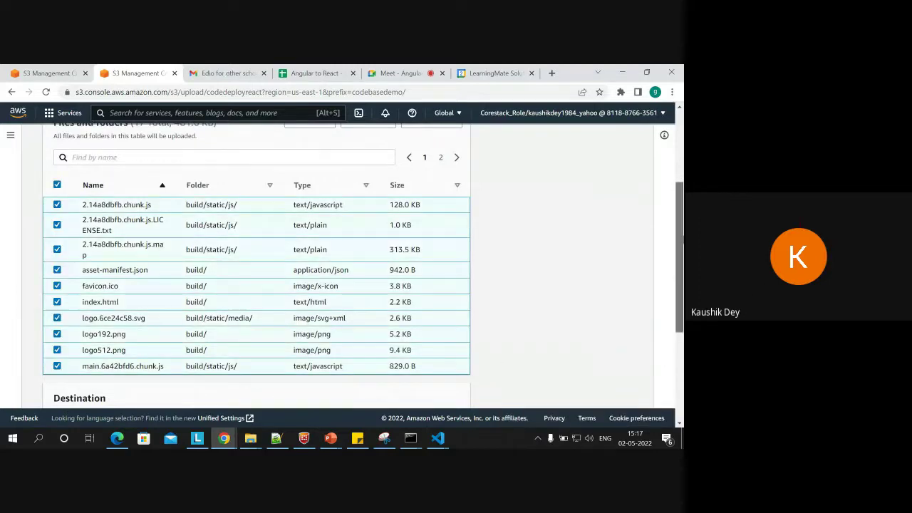
scroll(376, 187, down, 3)
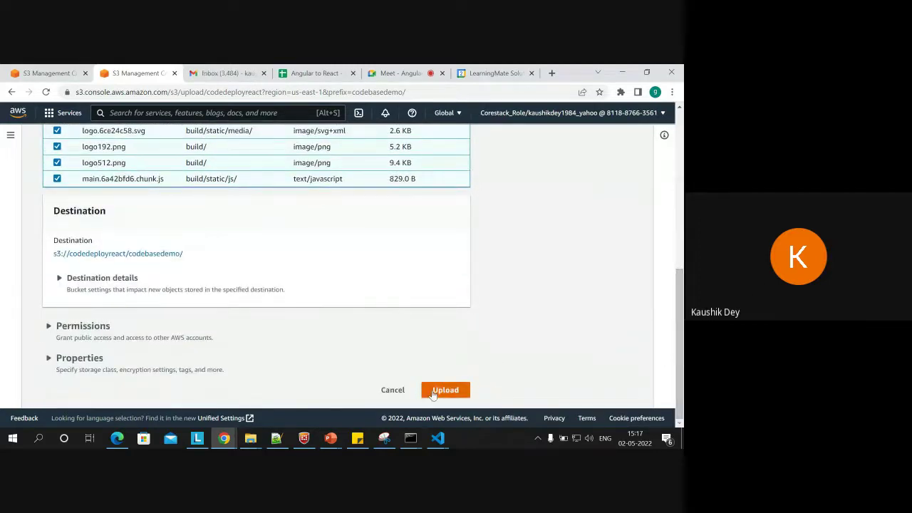
click(430, 392)
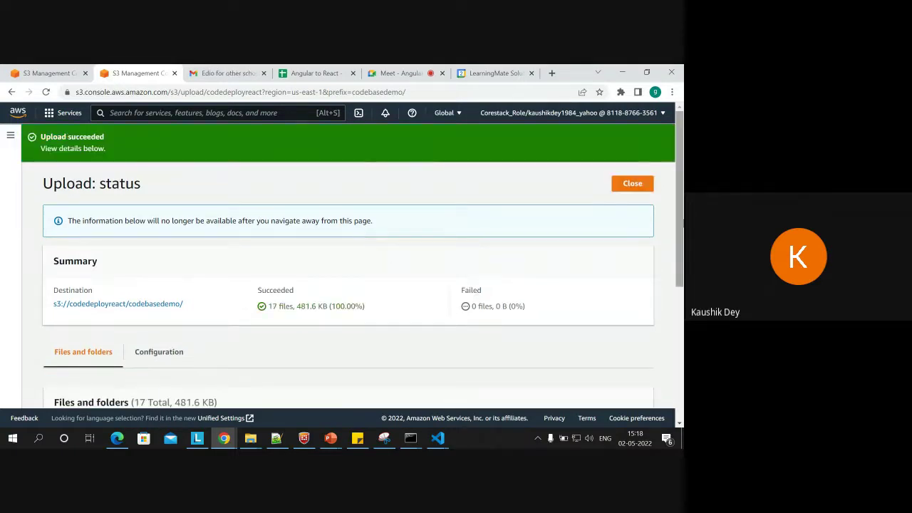
Check the per-file status of the finished upload and close the status report.
scroll(654, 241, down, 4)
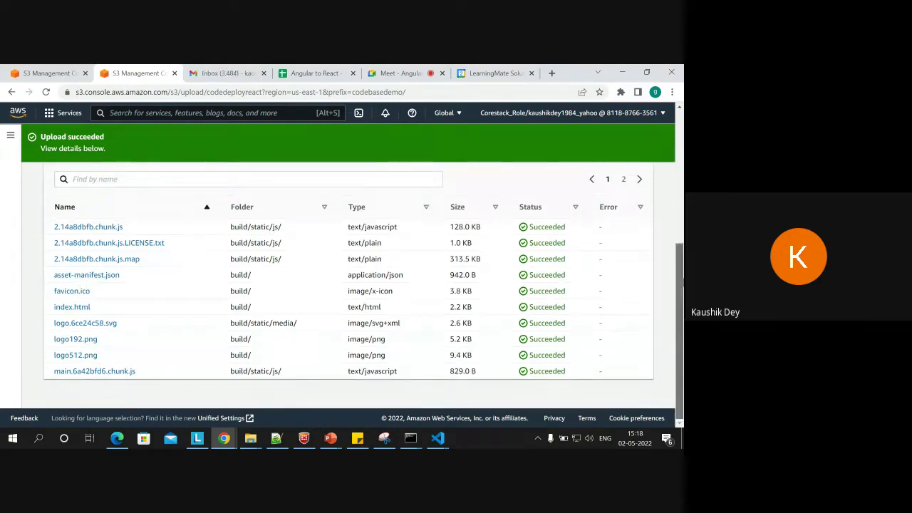
scroll(651, 274, up, 5)
click(639, 185)
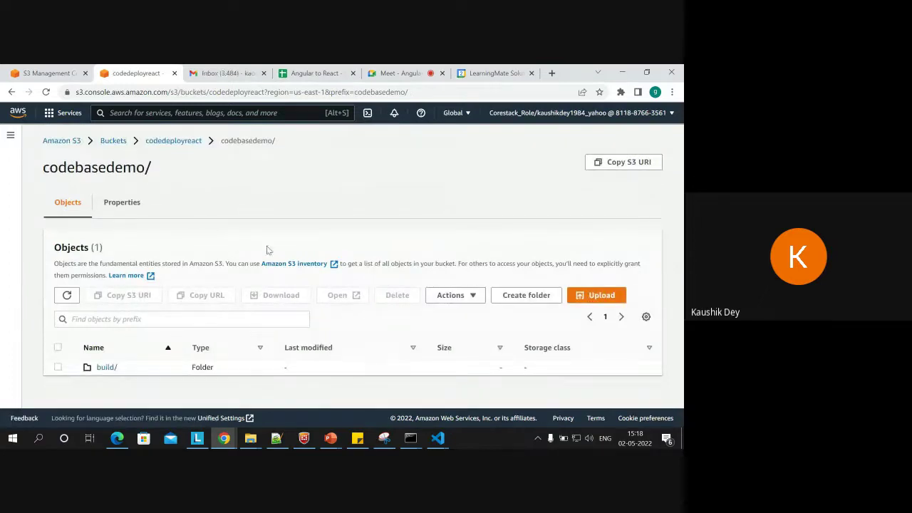
Go back to the codedeployreact bucket and browse through codebasedemo into build to view the uploaded files.
click(160, 143)
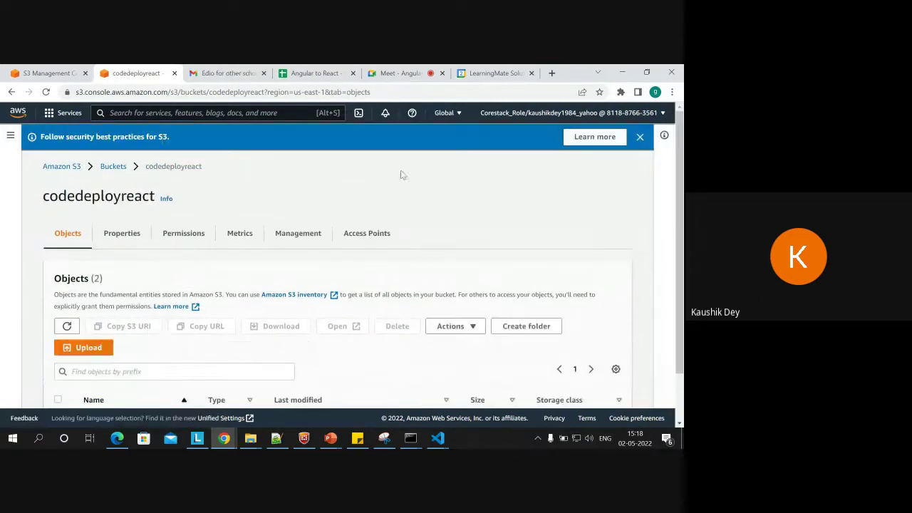
scroll(663, 279, down, 2)
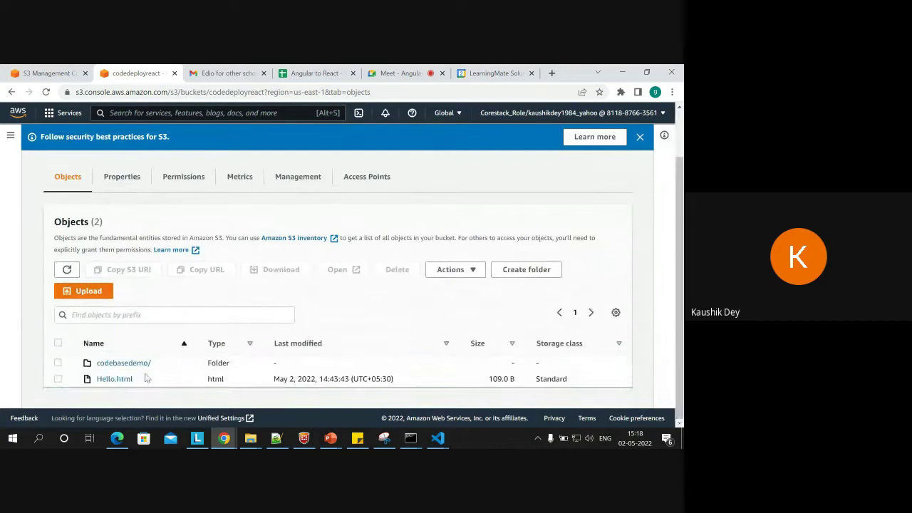
click(107, 363)
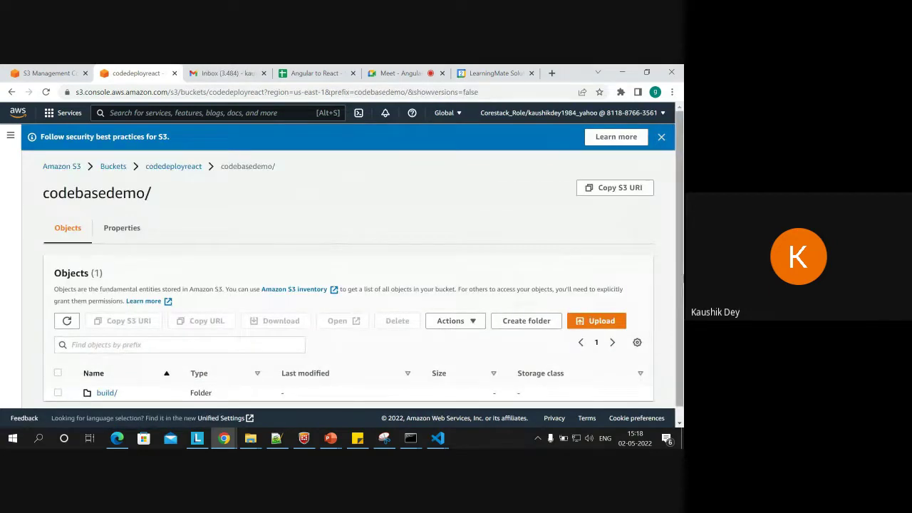
scroll(158, 394, down, 1)
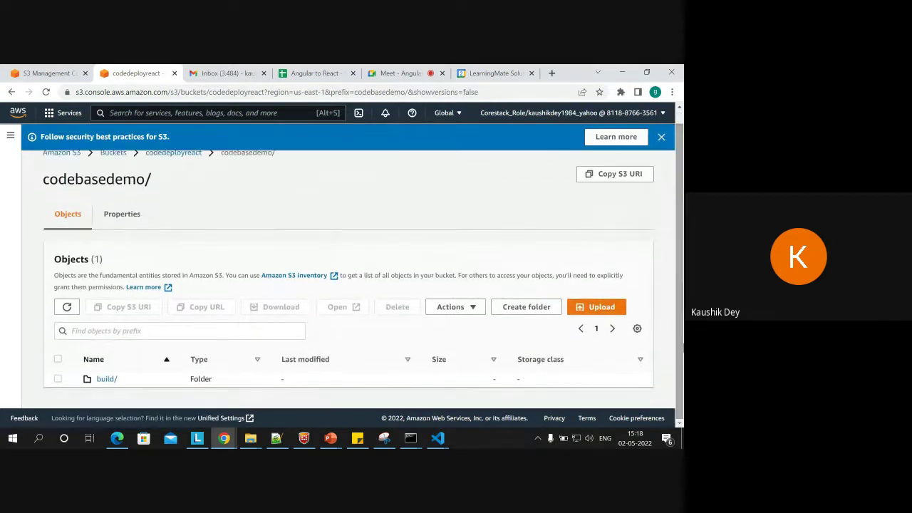
click(106, 380)
scroll(108, 383, down, 2)
scroll(167, 397, down, 1)
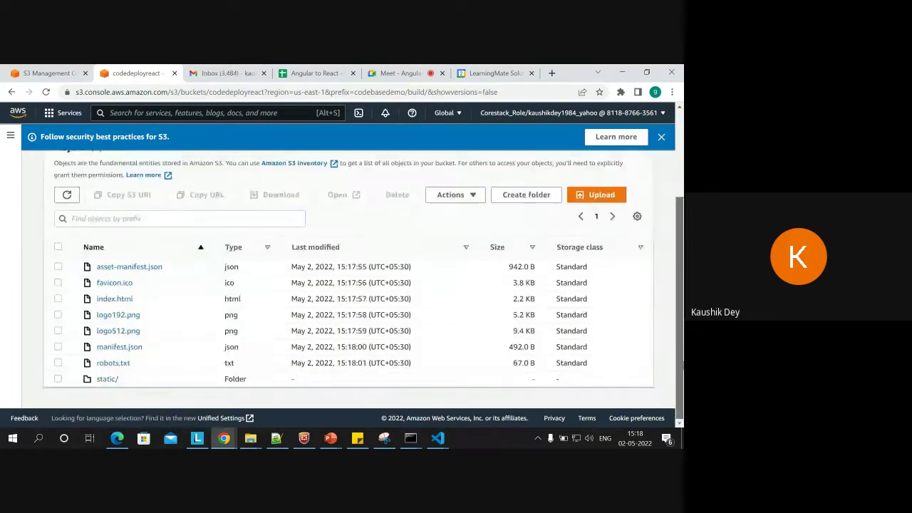
Open index.html from the build folder in its own browser tab and reload the page.
click(57, 299)
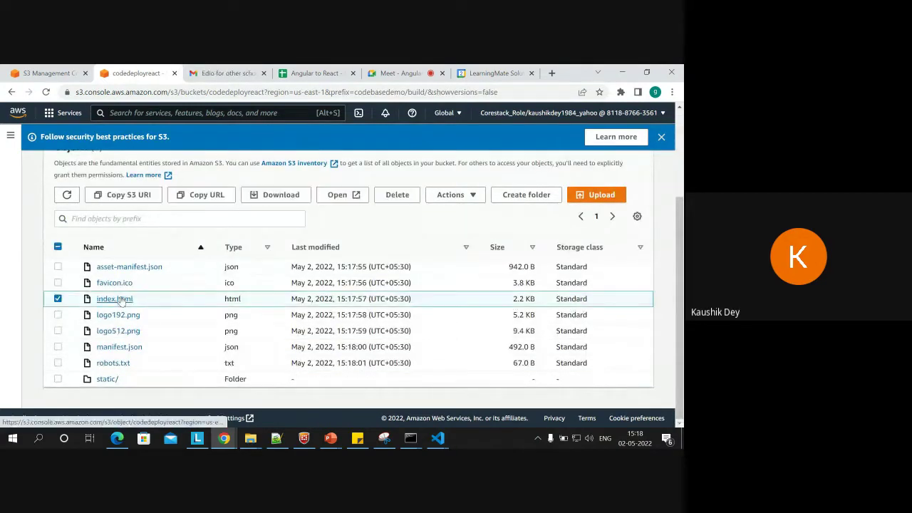
click(342, 195)
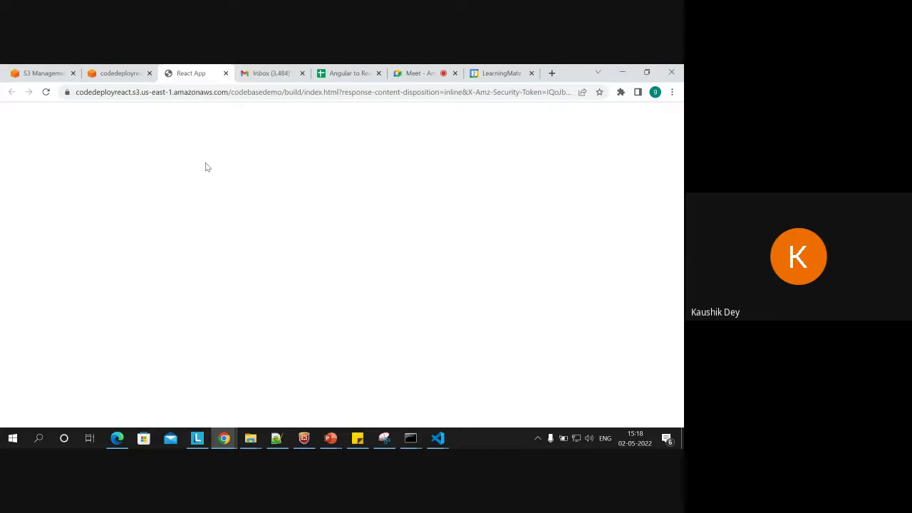
click(120, 73)
click(191, 73)
click(198, 92)
key(Return)
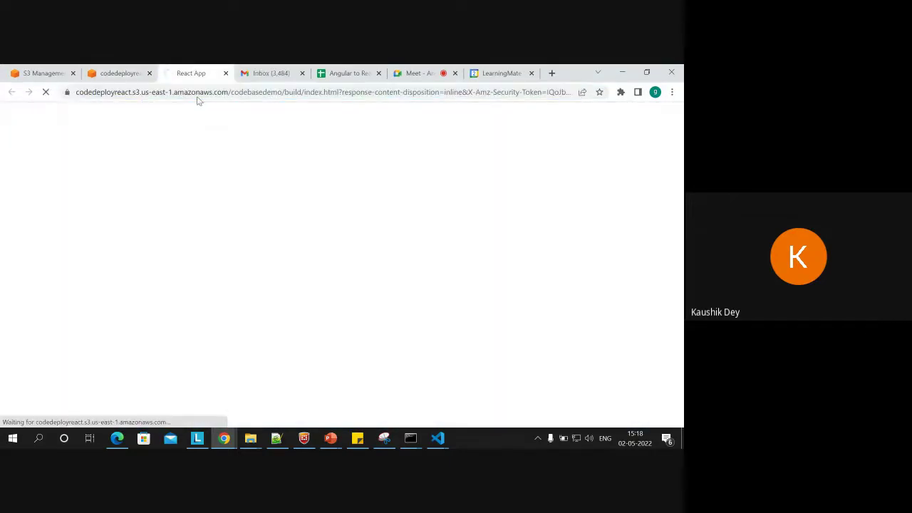
Inspect the React App page with the developer tools and view its console messages.
right_click(193, 116)
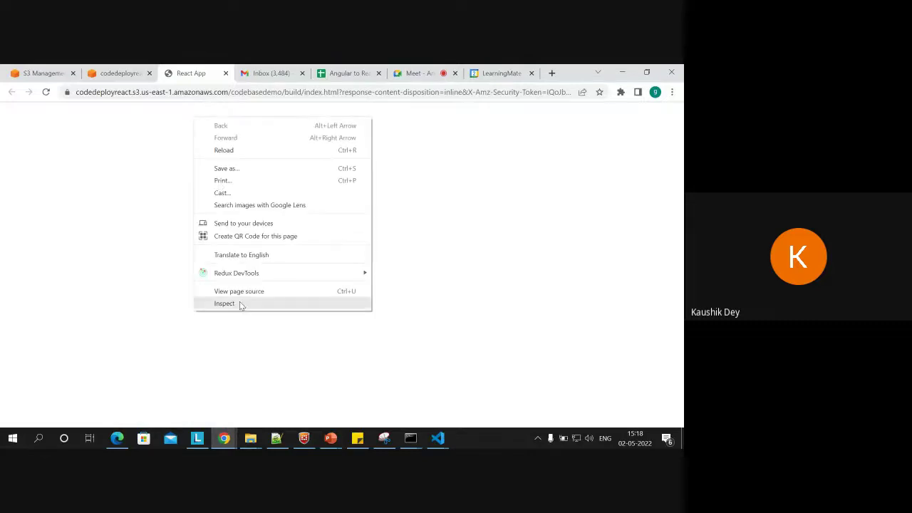
click(240, 304)
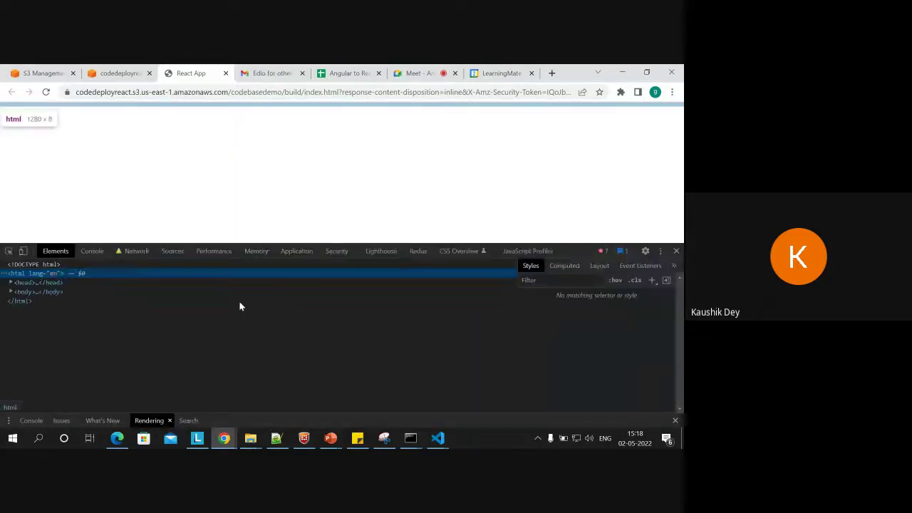
click(215, 253)
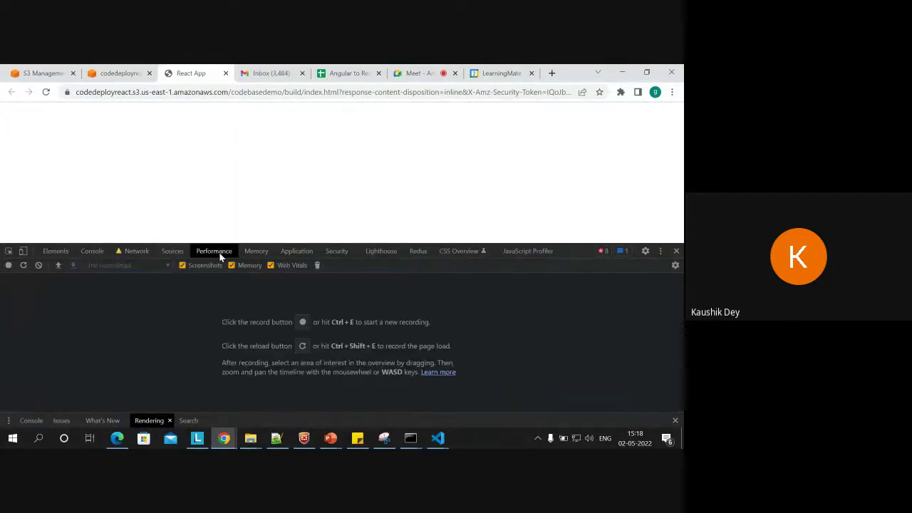
click(92, 251)
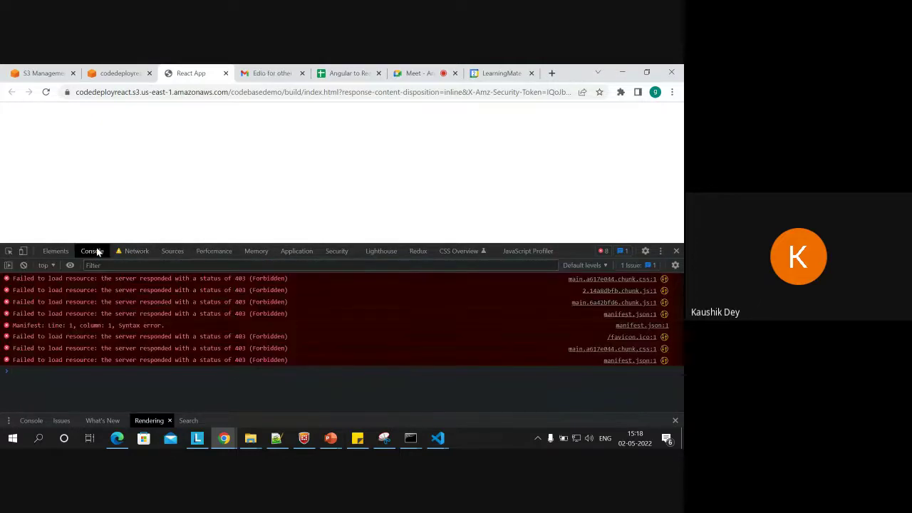
Revisit index.html in the S3 build folder listing, and switch to the 01-starting-project window in Visual Studio Code.
click(124, 72)
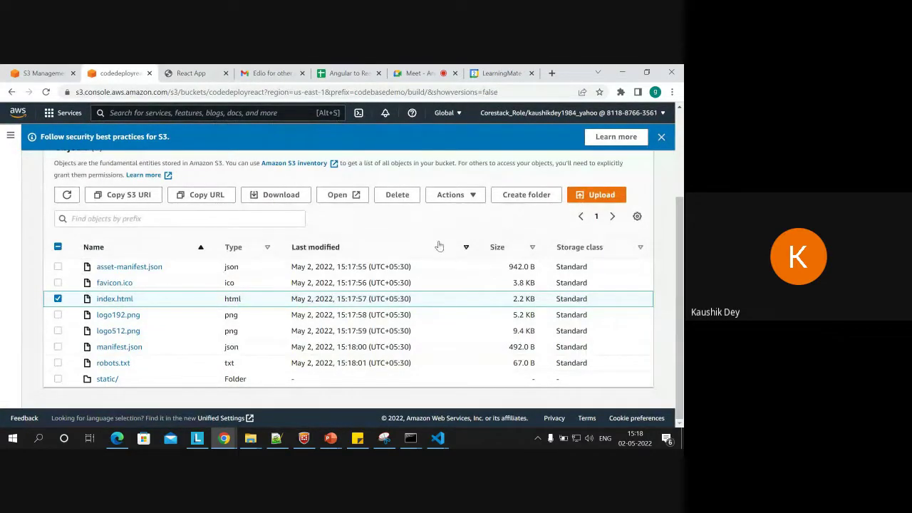
click(58, 299)
click(58, 299)
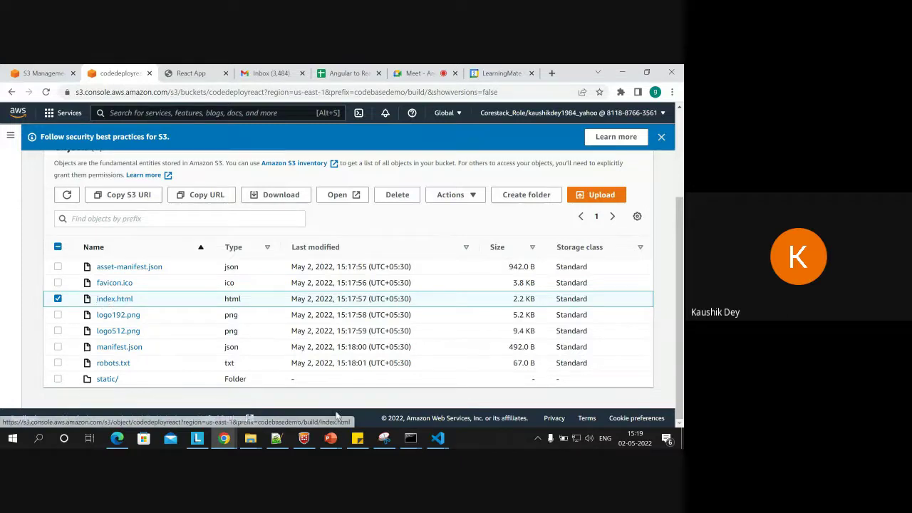
click(433, 439)
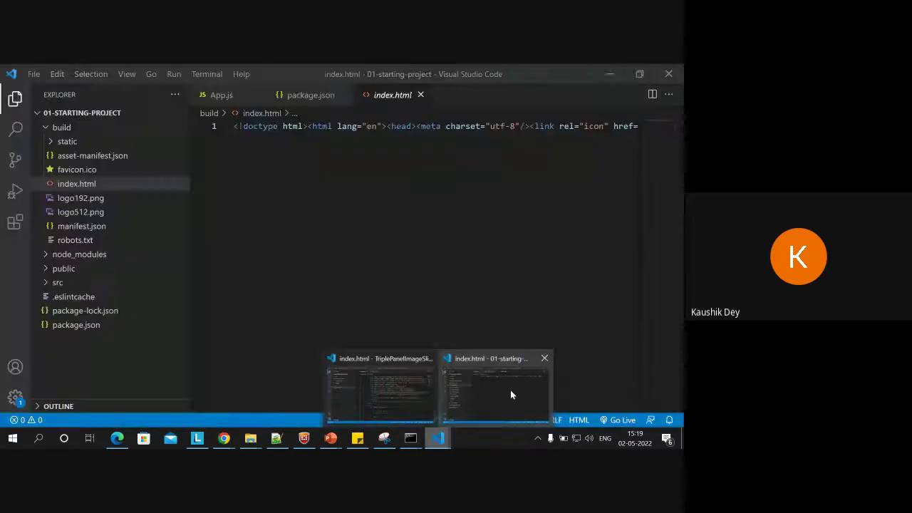
click(510, 390)
Try to split the single-line build/index.html with line breaks after the doctype and the opening head tag, and undo both breaks.
click(316, 127)
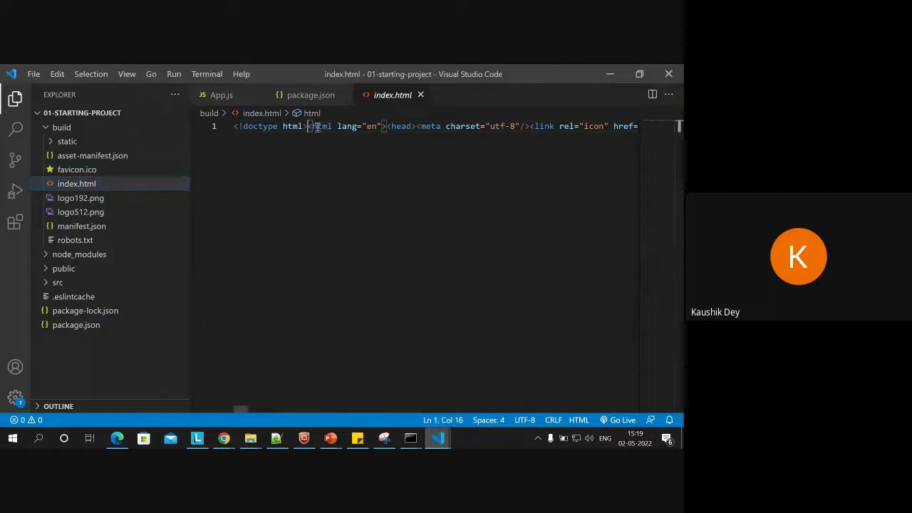
key(Return)
key(Right)
key(Right)
key(Right)
key(Right)
key(Right)
key(Right)
key(Right)
key(Right)
key(Right)
key(Right)
key(Right)
key(Right)
key(Right)
key(Right)
key(Right)
key(Right)
key(Right)
key(Right)
key(Right)
key(Right)
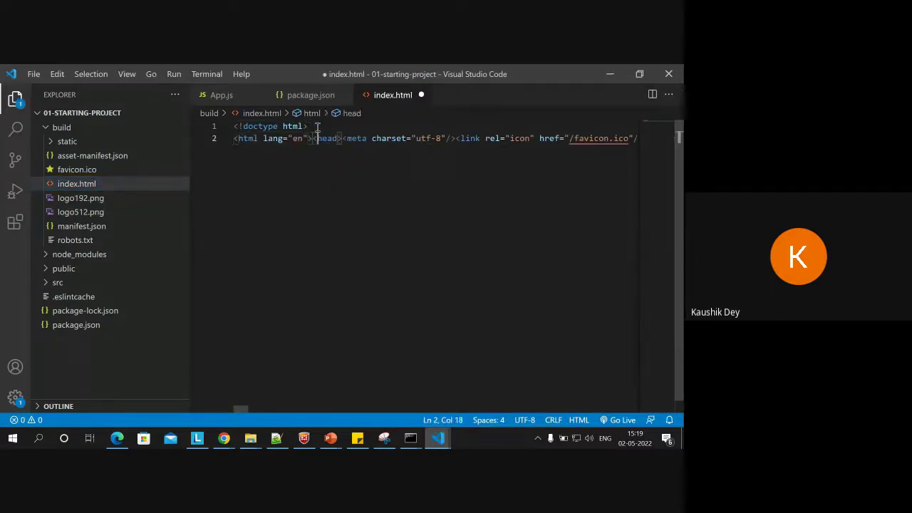
key(Right)
key(Right)
key(Return)
key(Right)
key(Right)
key(Right)
key(Right)
key(Right)
key(Right)
key(Right)
key(Right)
key(Right)
key(Right)
key(Right)
key(Right)
key(Right)
key(Right)
key(Right)
key(Right)
key(Right)
key(Right)
key(Right)
key(Right)
key(Right)
key(Right)
key(Right)
key(Right)
key(Right)
key(Right)
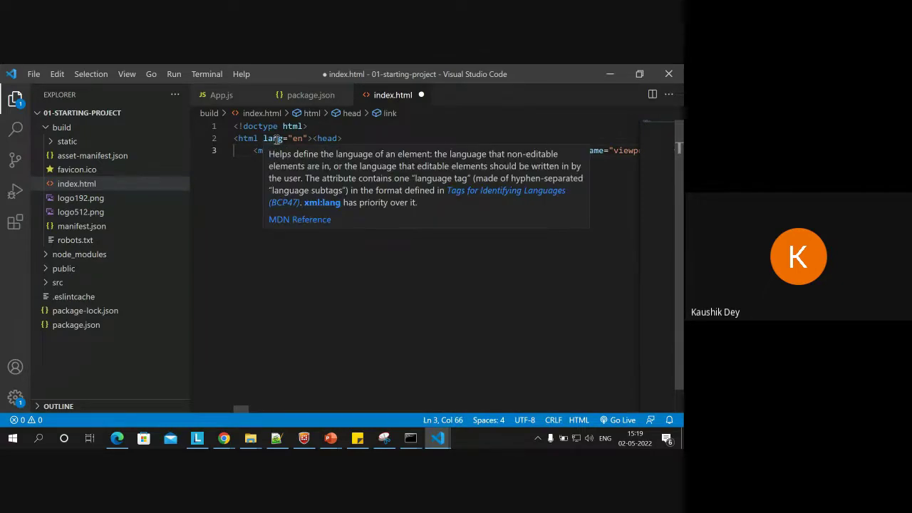
key(ctrl+z)
key(ctrl+z)
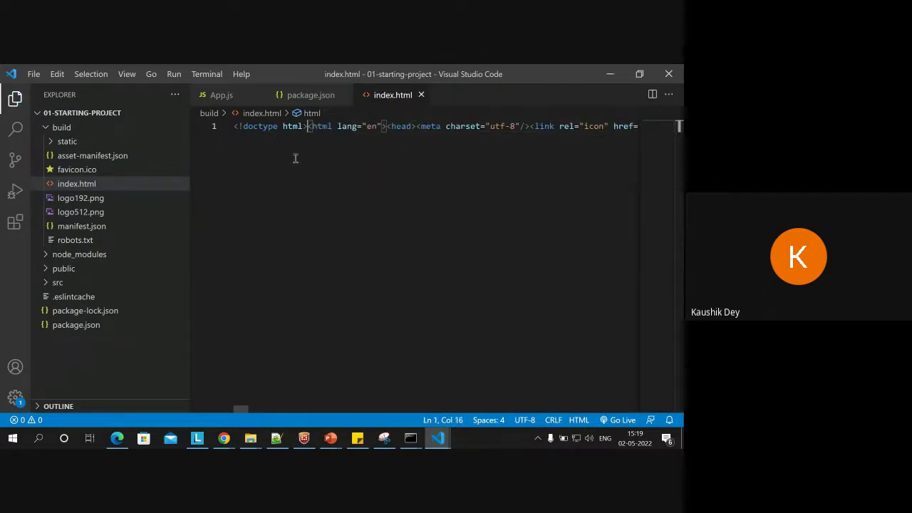
Format the single-line build/index.html document into indented multi-line HTML, review it and save the file.
right_click(304, 171)
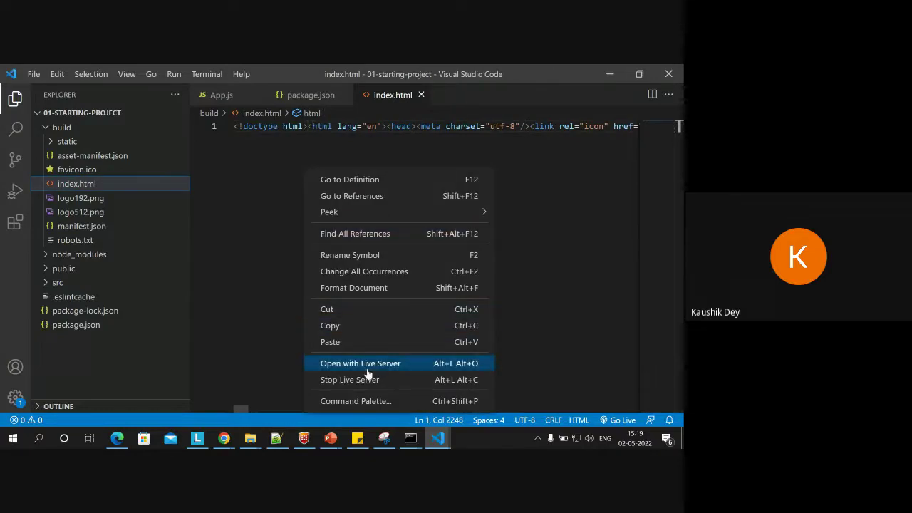
click(354, 288)
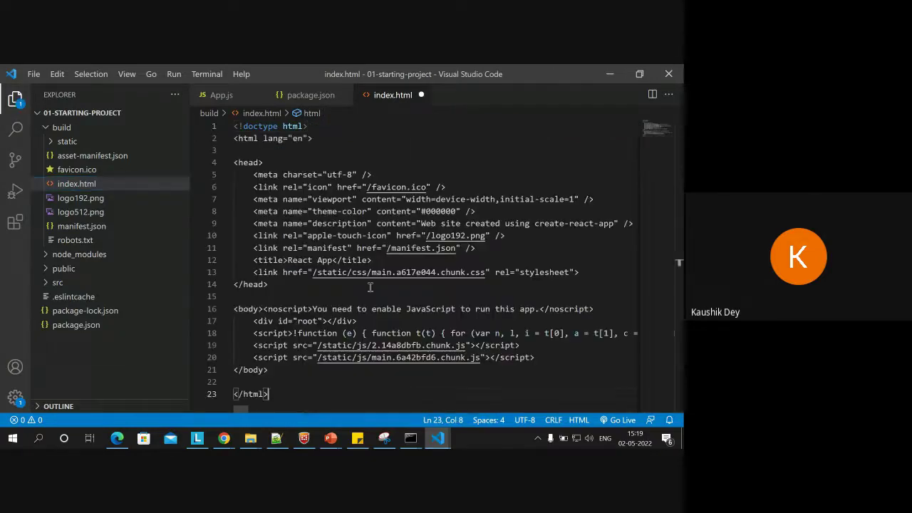
click(300, 394)
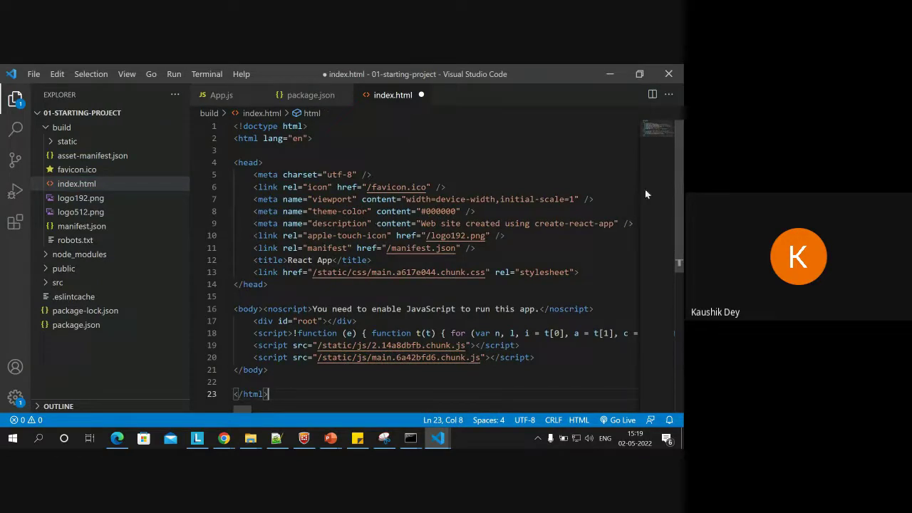
scroll(679, 216, down, 2)
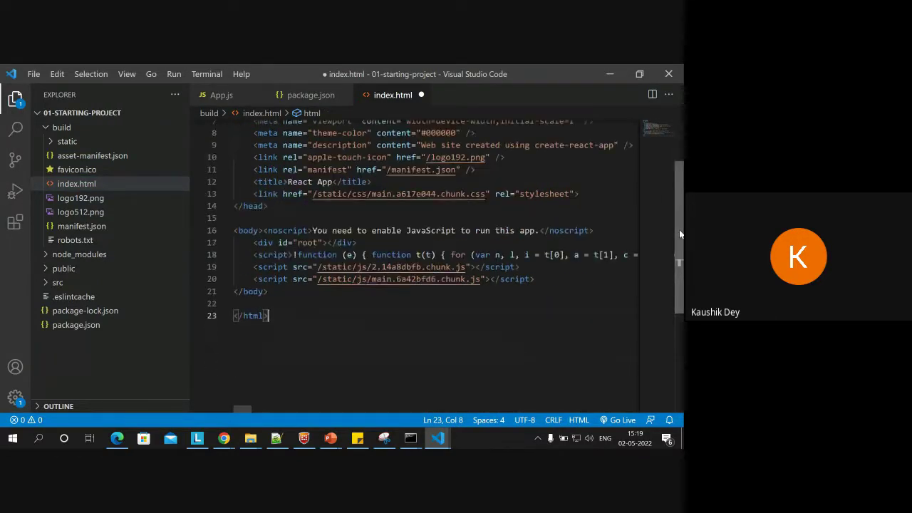
scroll(679, 229, up, 3)
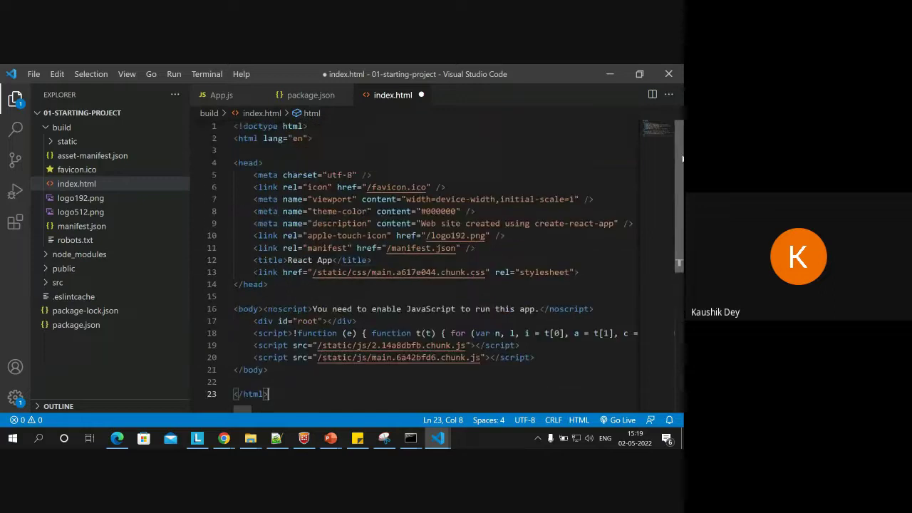
key(ctrl+s)
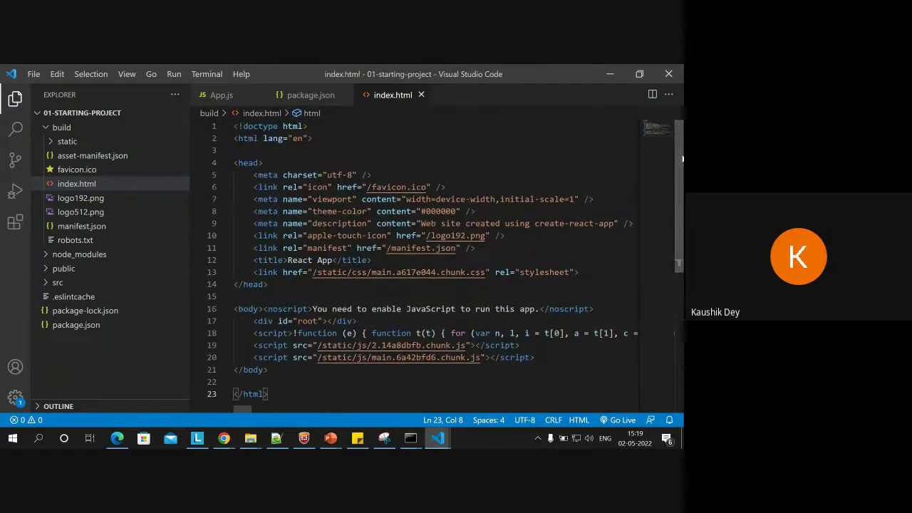
Switch to the S3 build folder listing in Chrome and review the actions available for index.html.
click(600, 75)
scroll(321, 342, up, 1)
scroll(214, 353, down, 1)
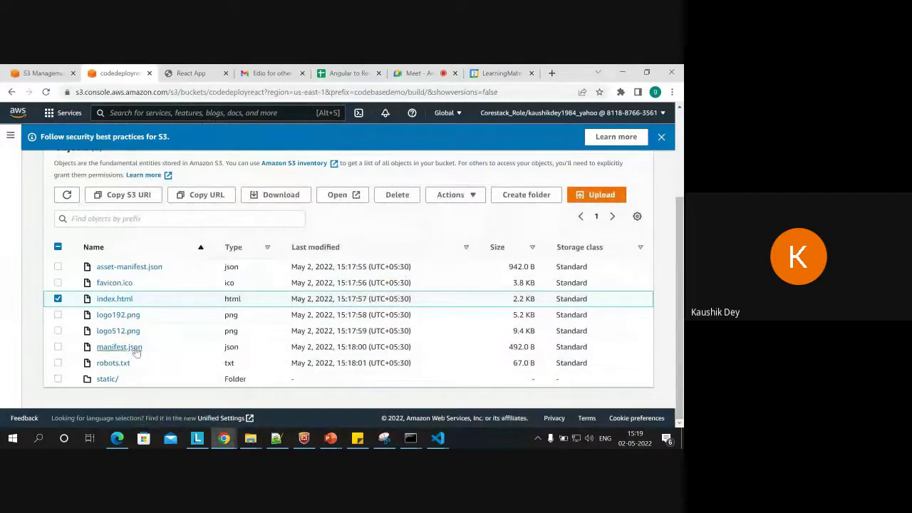
click(465, 197)
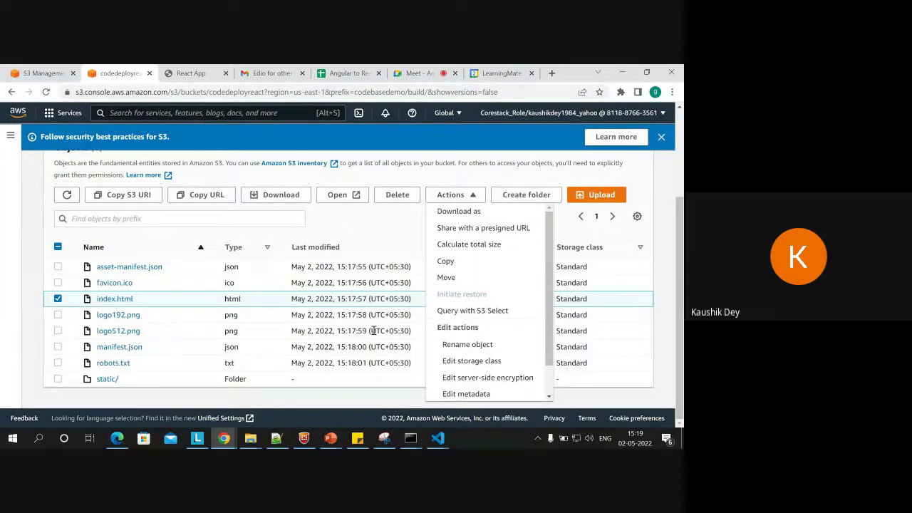
click(368, 225)
scroll(682, 268, up, 1)
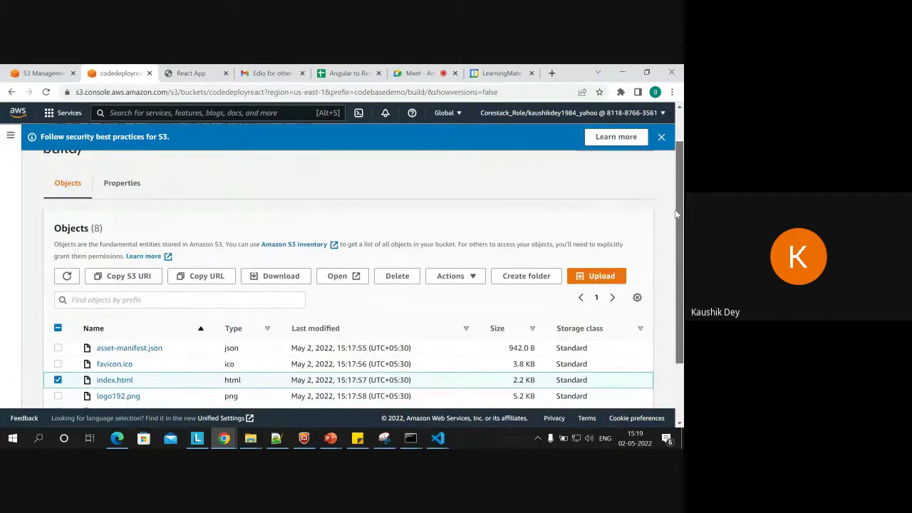
scroll(678, 267, down, 1)
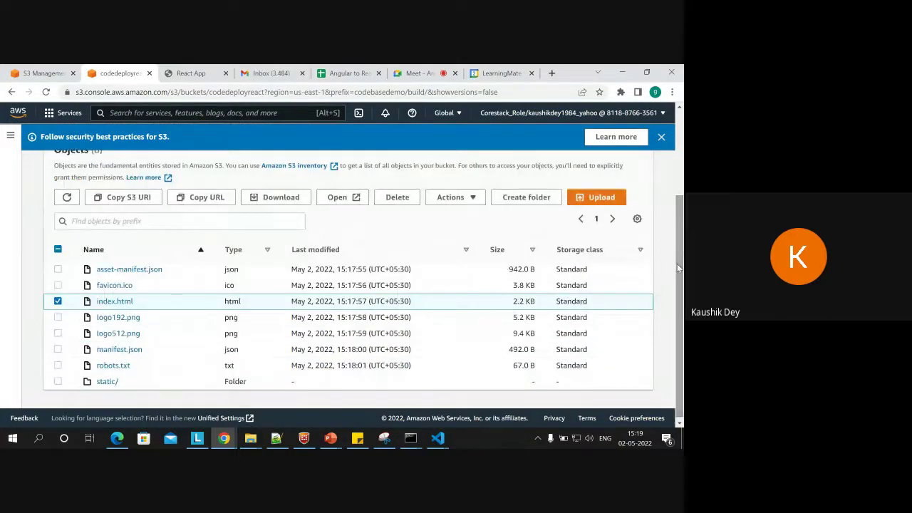
Open the main.a617e044.chunk.css resource from the React App console errors in a new tab and return to the React App page.
click(199, 73)
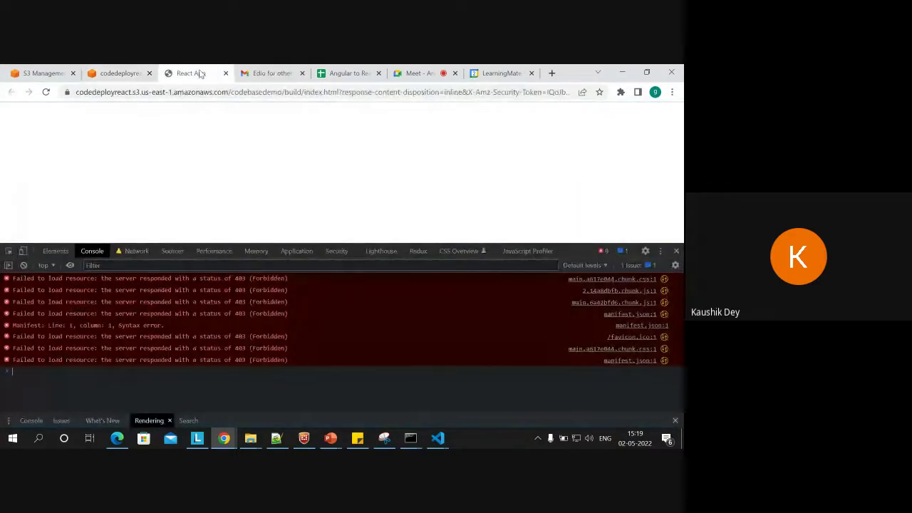
right_click(584, 284)
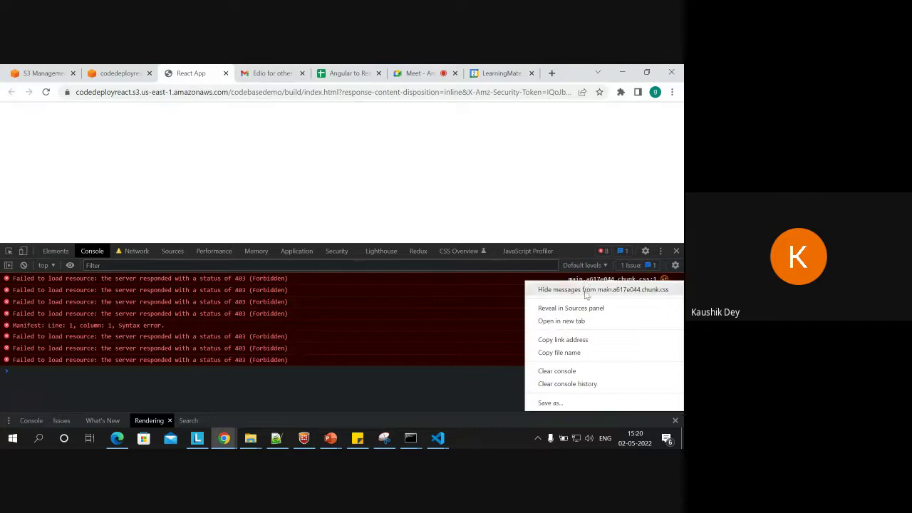
click(582, 321)
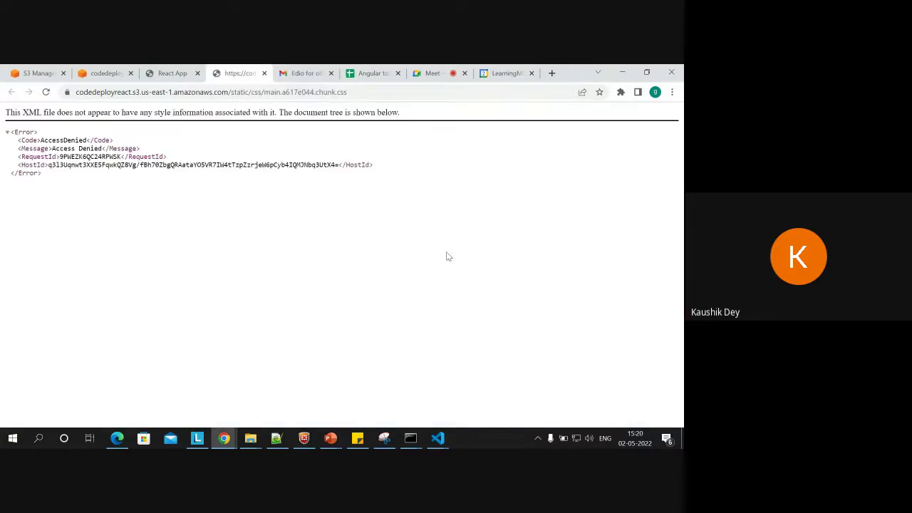
click(171, 73)
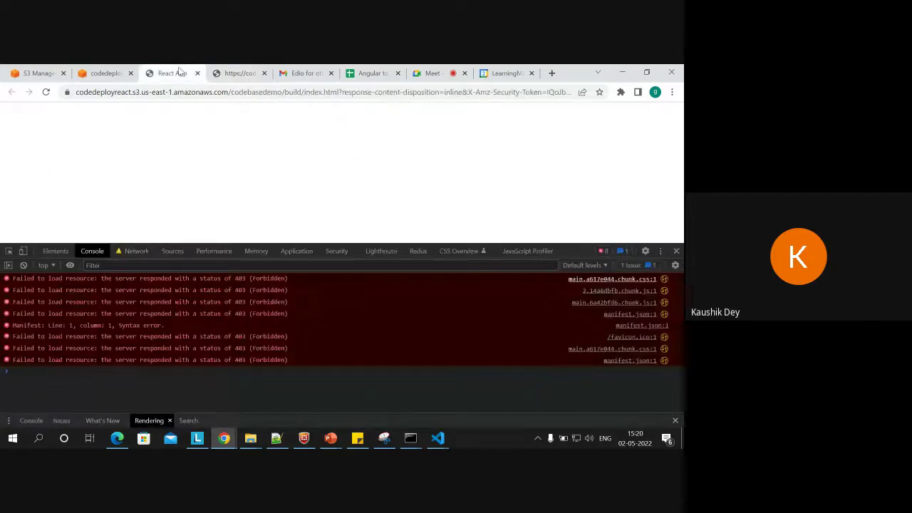
Select all objects in the S3 build folder and check which actions are available for them.
click(116, 69)
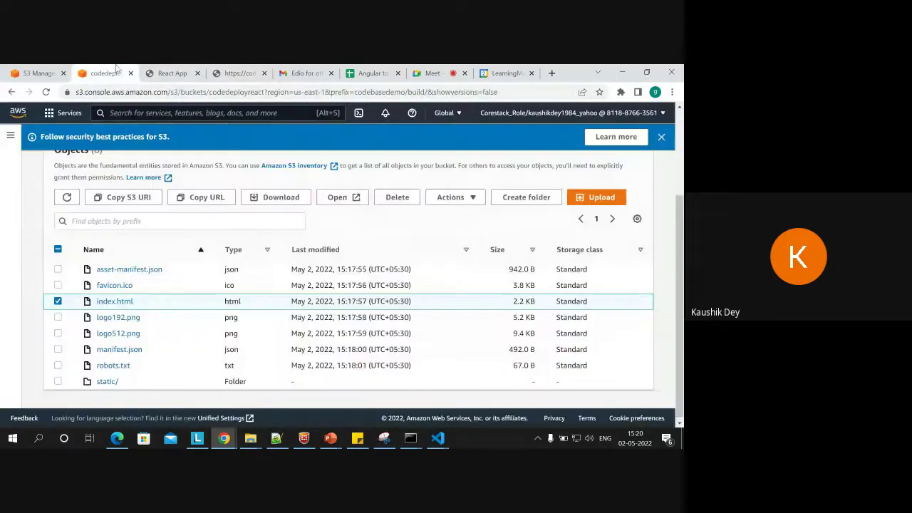
click(58, 249)
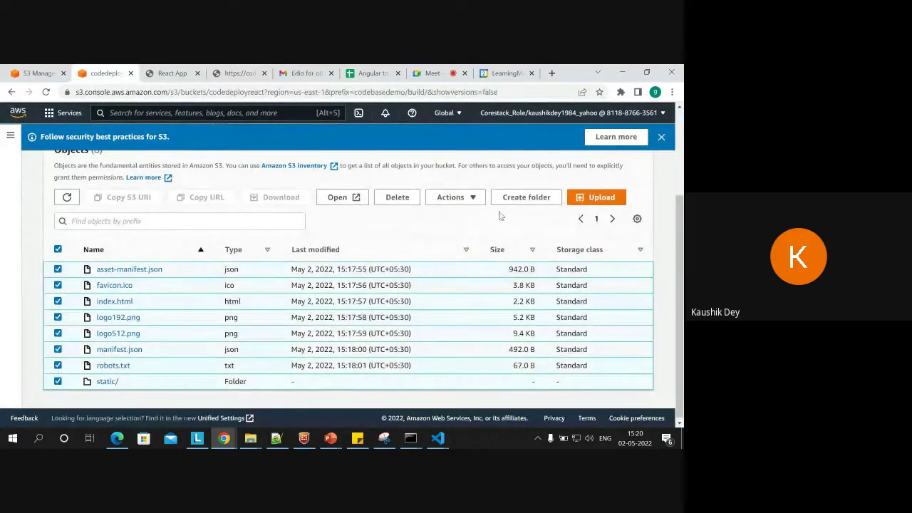
click(469, 204)
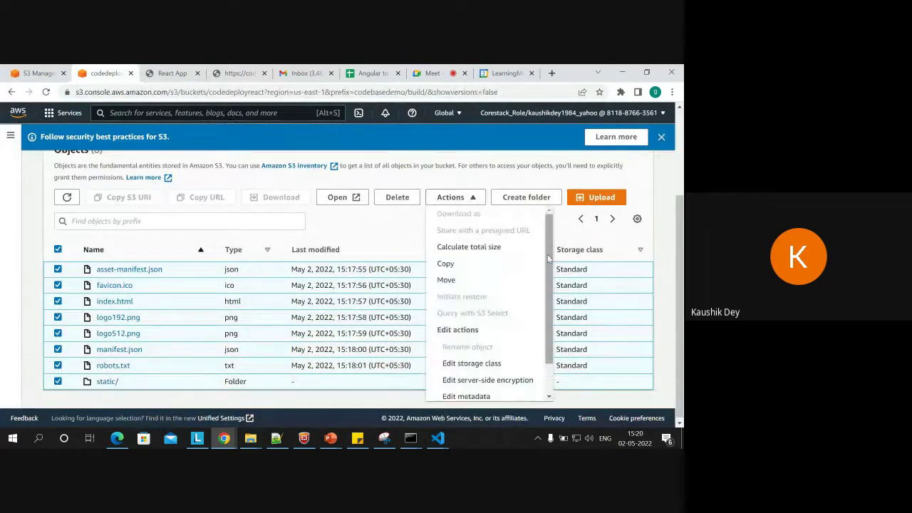
drag(547, 255, 547, 327)
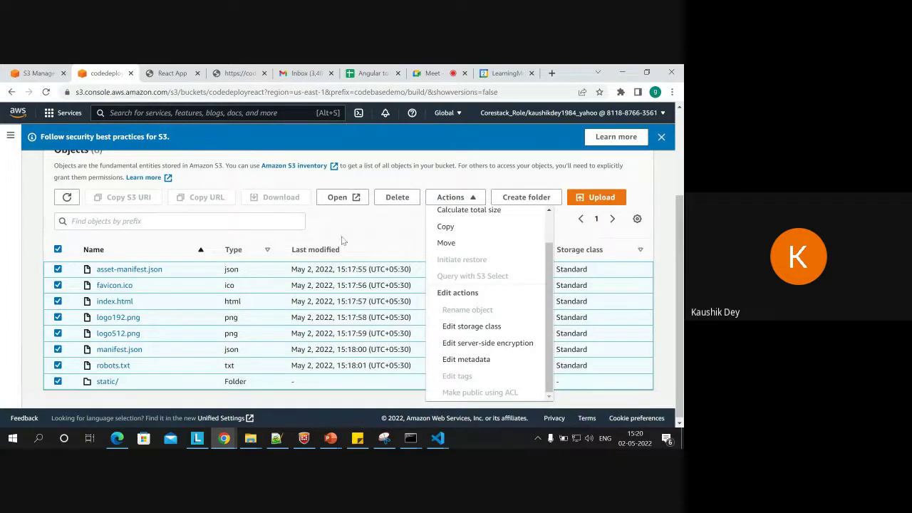
click(372, 232)
drag(680, 285, 680, 207)
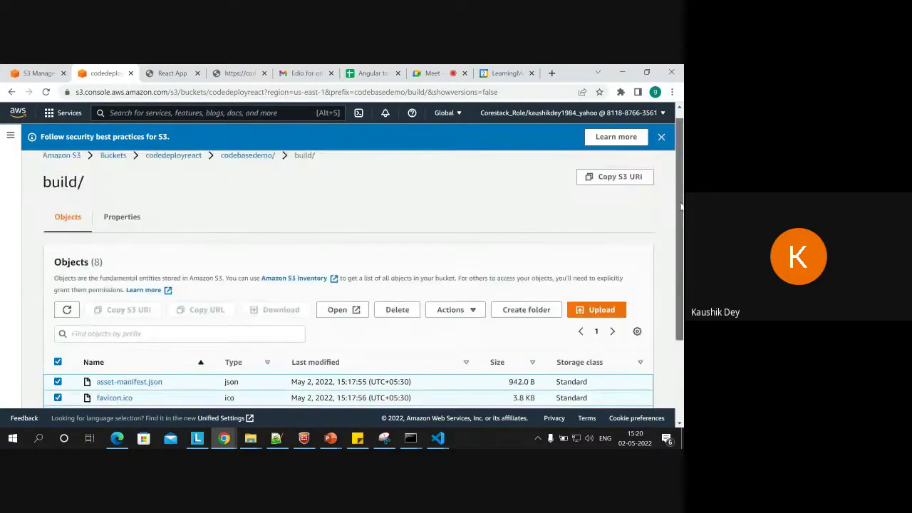
Select the build folder inside codebasedemo, check its available actions, and copy the S3 URI of codebasedemo.
click(245, 157)
scroll(190, 392, down, 1)
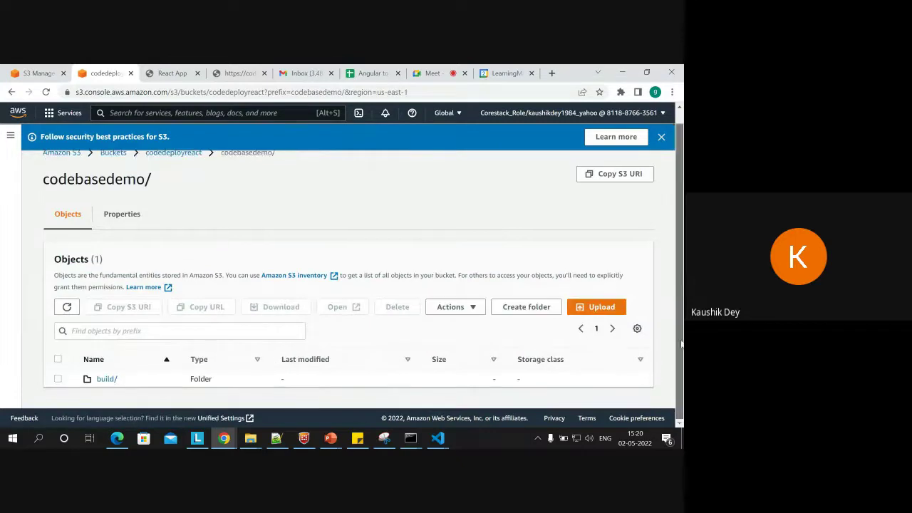
click(58, 360)
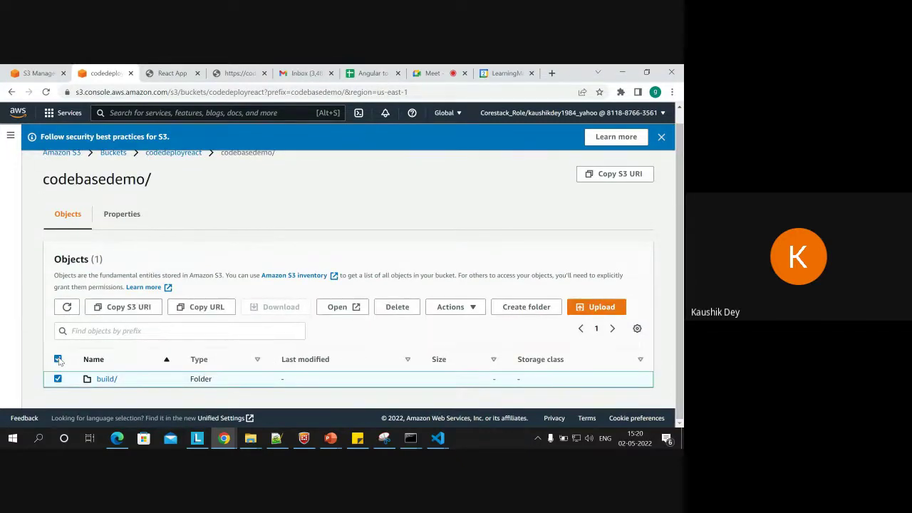
click(449, 311)
drag(547, 225, 549, 282)
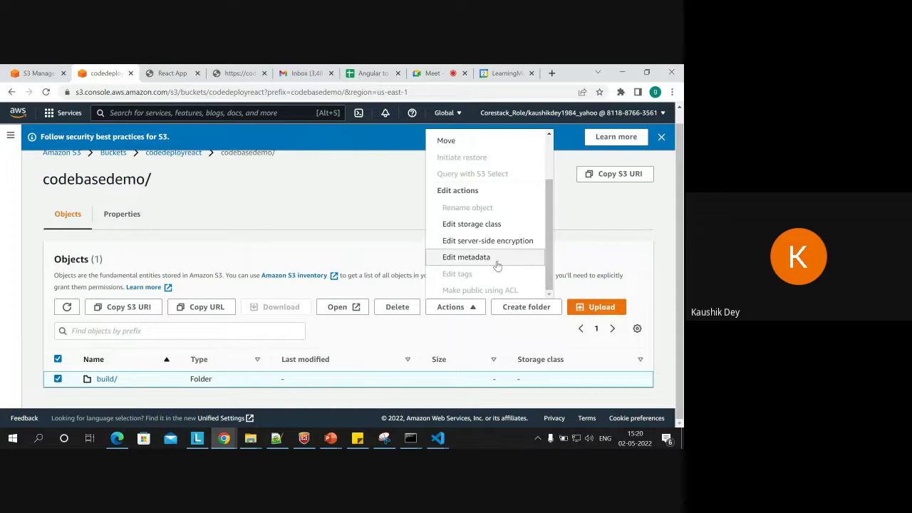
click(638, 278)
click(637, 176)
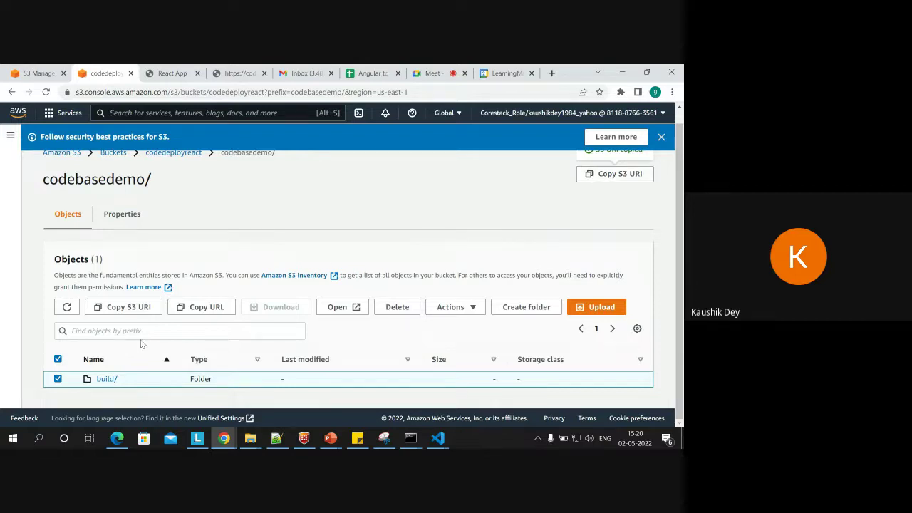
Browse the build folder and its static subfolder, and go back to the codebasedemo folder.
click(106, 379)
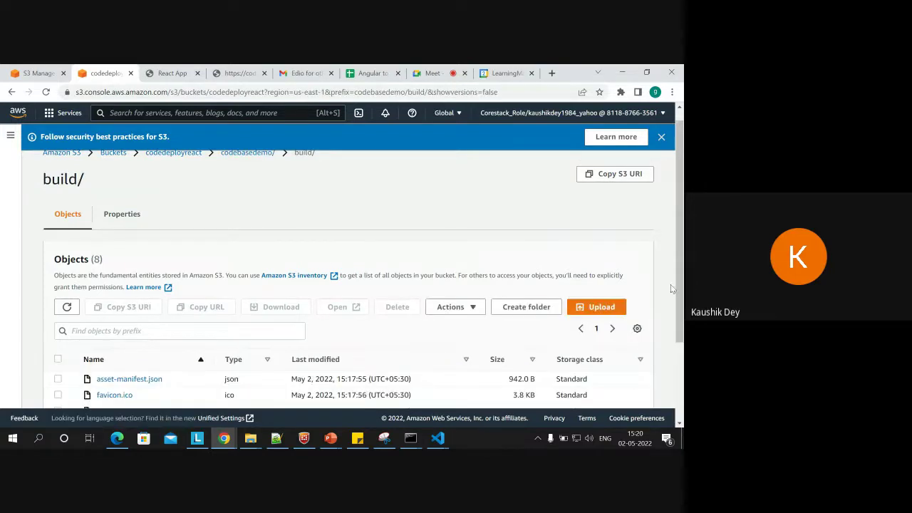
drag(673, 289, 681, 367)
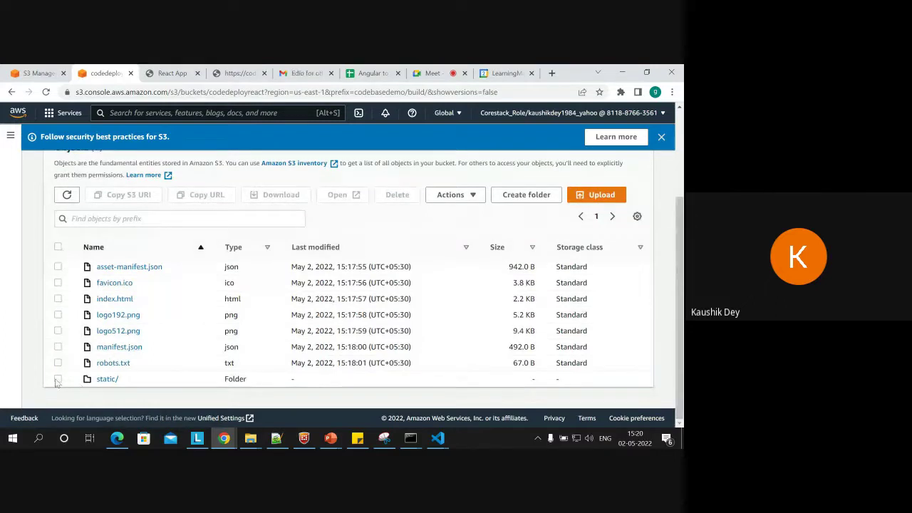
click(107, 379)
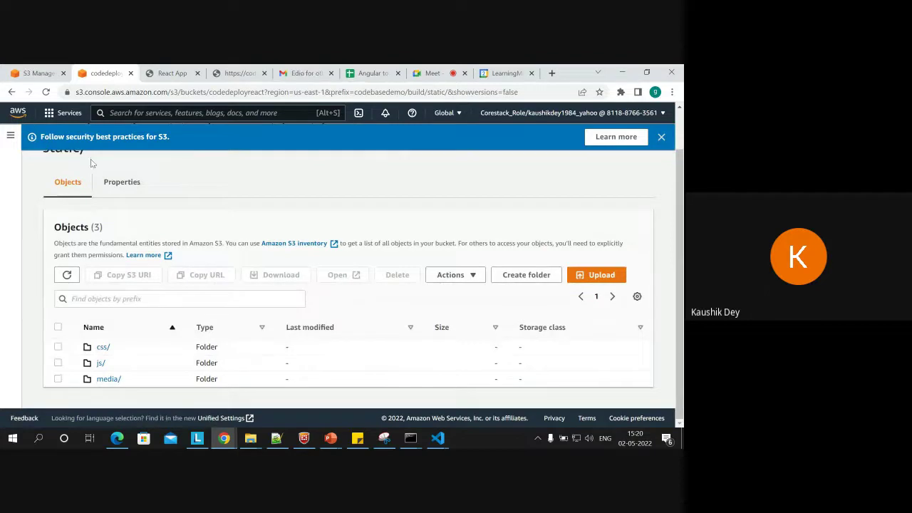
click(12, 92)
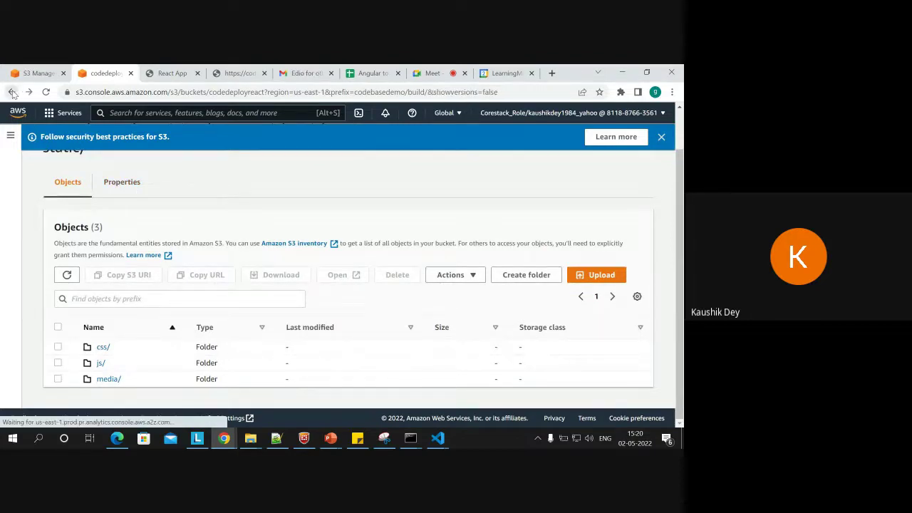
click(12, 92)
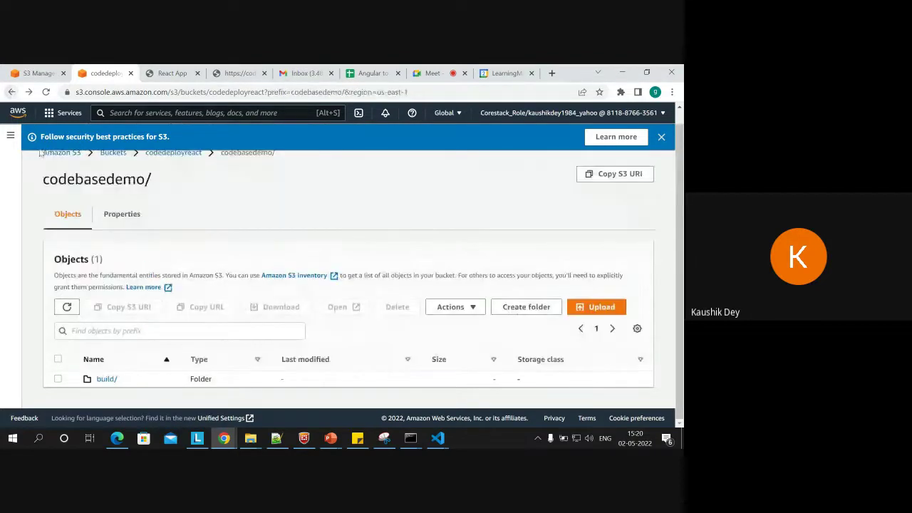
Copy the S3 URI s3://codedeployreact/codebasedemo/ from the folder's properties and load it in a new browser tab.
click(59, 379)
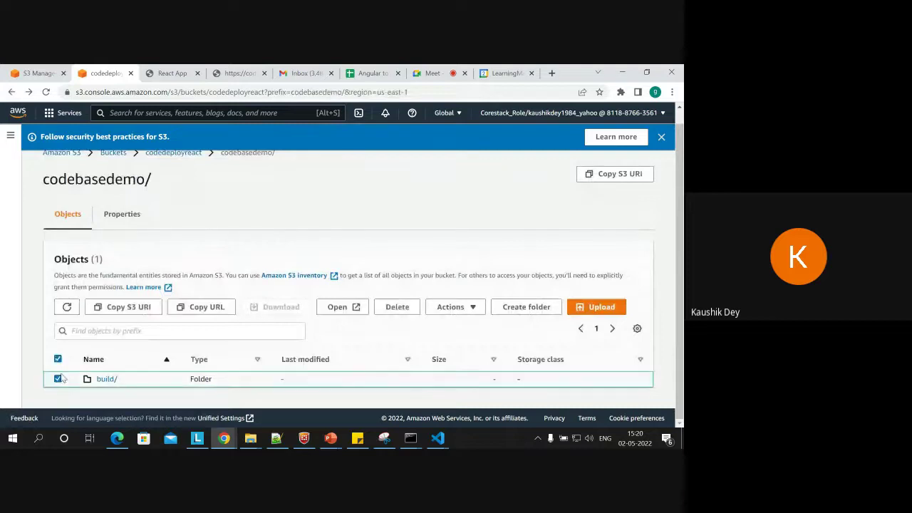
click(122, 212)
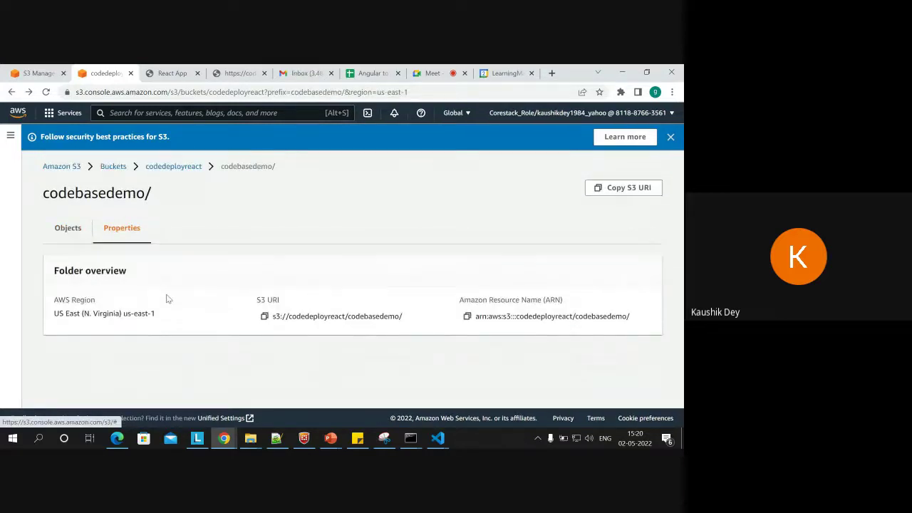
click(264, 318)
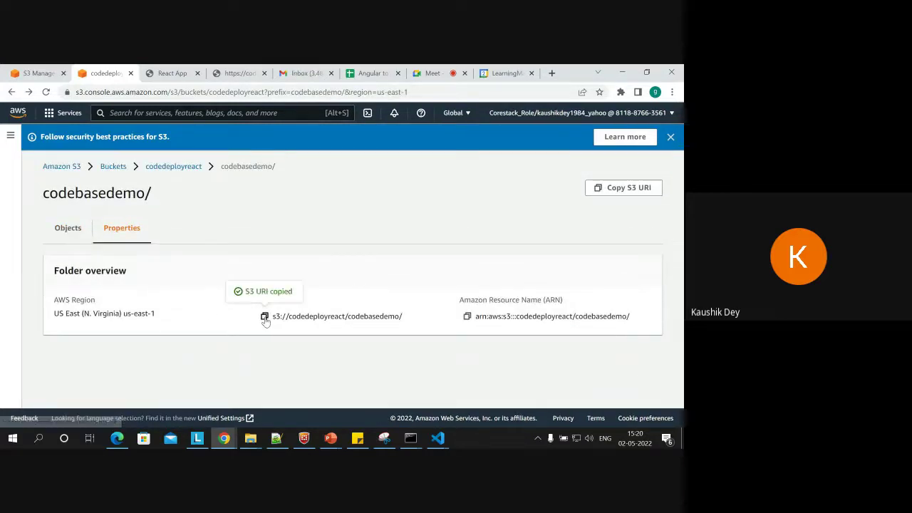
click(552, 73)
key(ctrl+v)
key(Return)
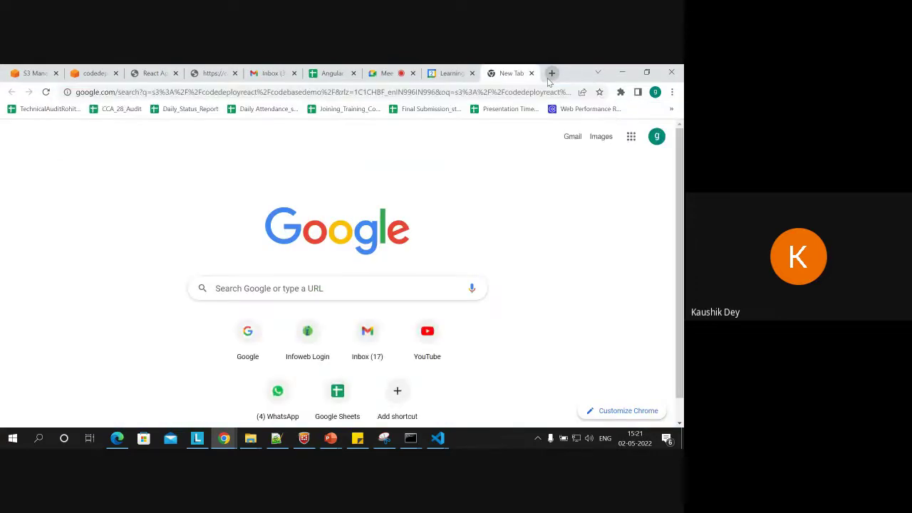
Revisit the React App console errors and open the codedeployreact bucket's overview from the codebasedemo folder.
click(154, 72)
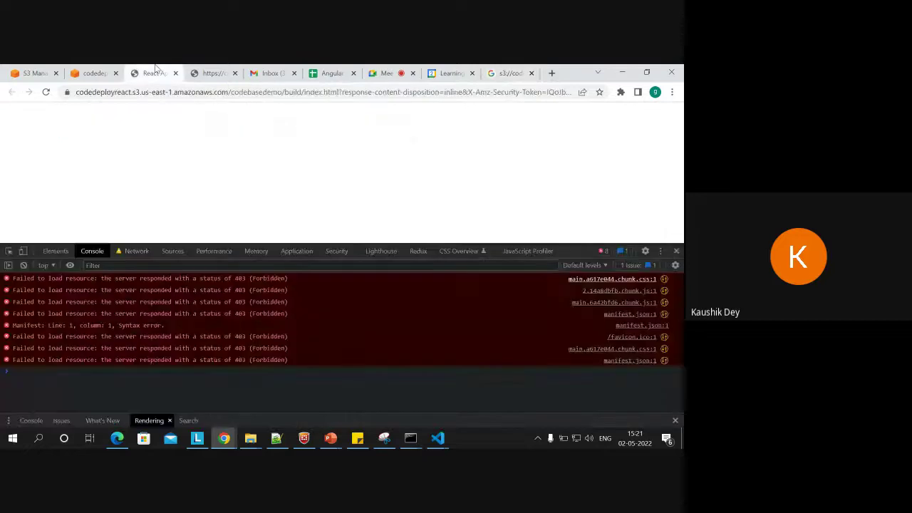
click(92, 72)
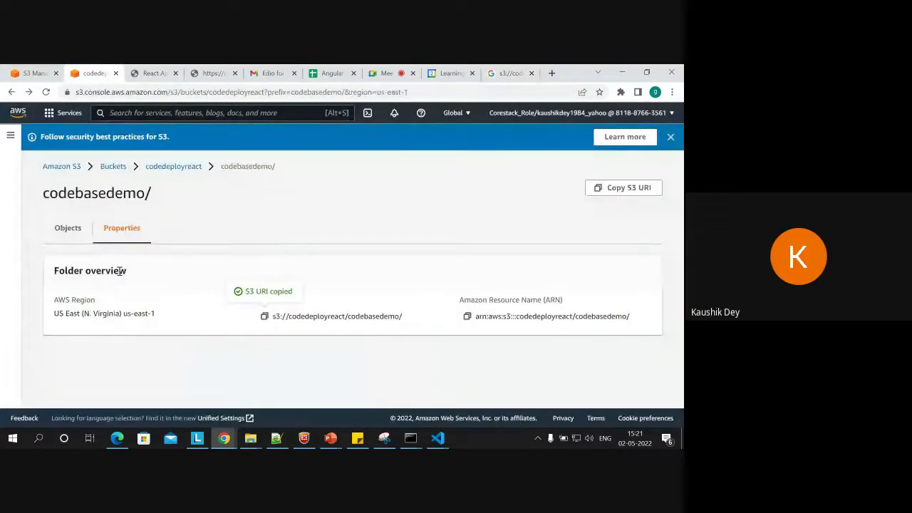
click(170, 167)
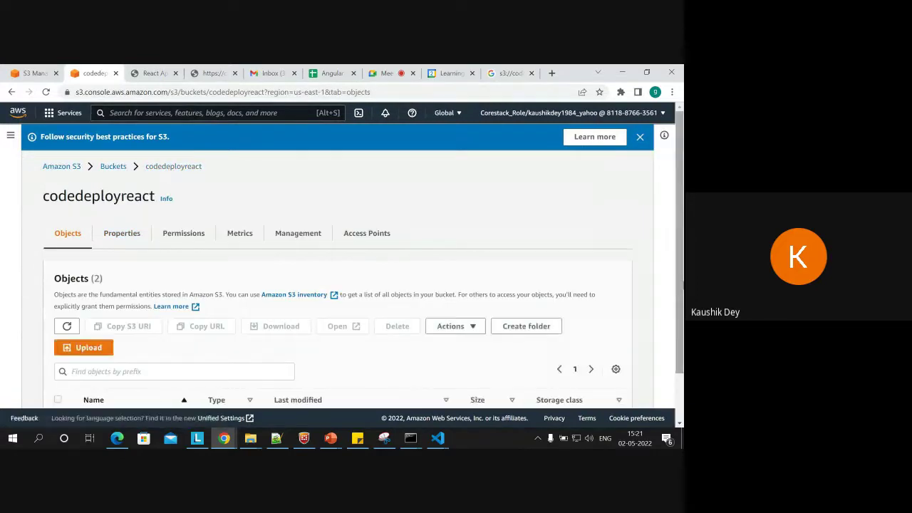
Open Hello.html from the codedeployreact bucket to view its page, close that page, and deselect the file.
scroll(338, 285, down, 2)
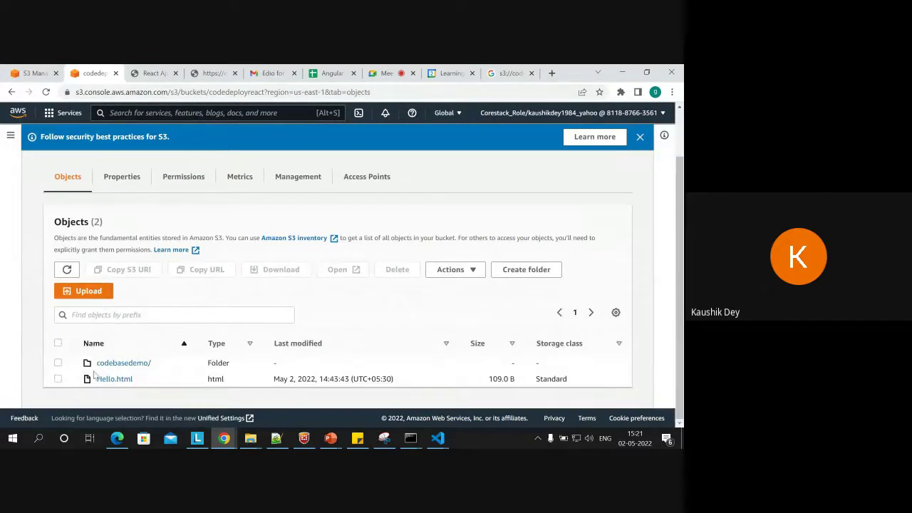
click(58, 379)
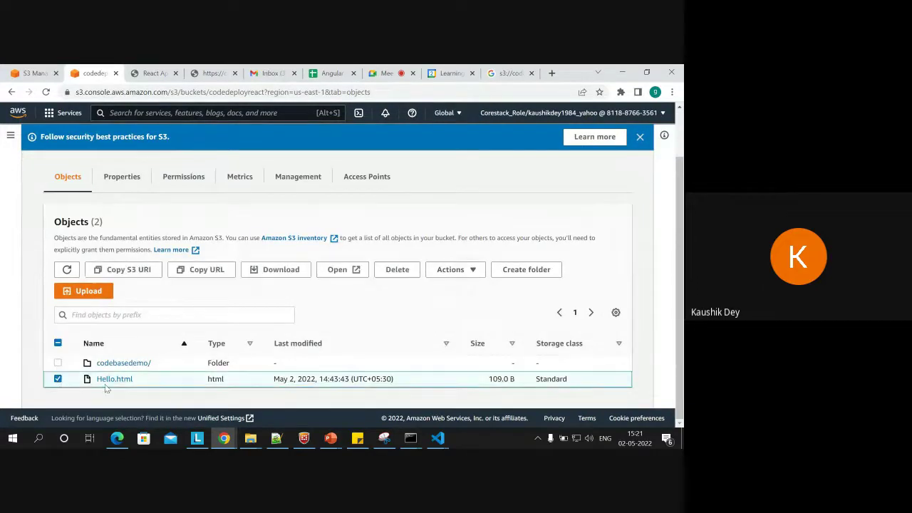
click(340, 269)
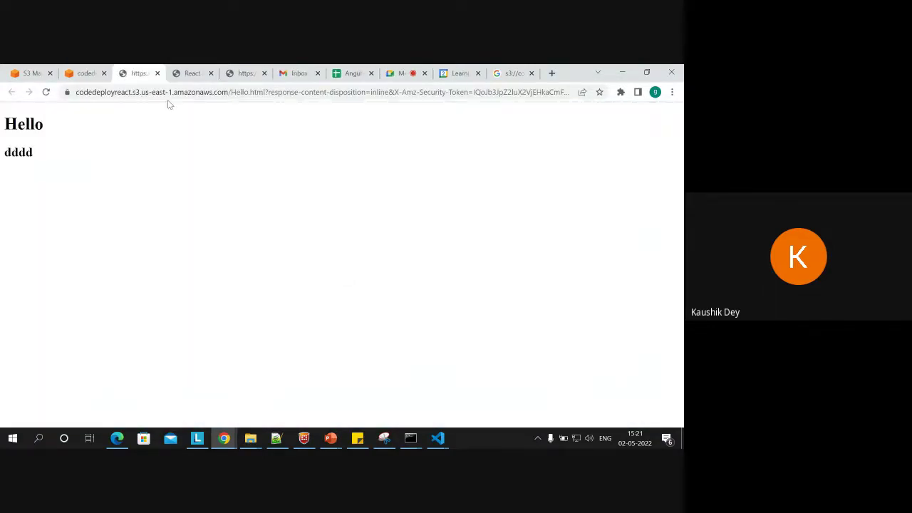
click(157, 73)
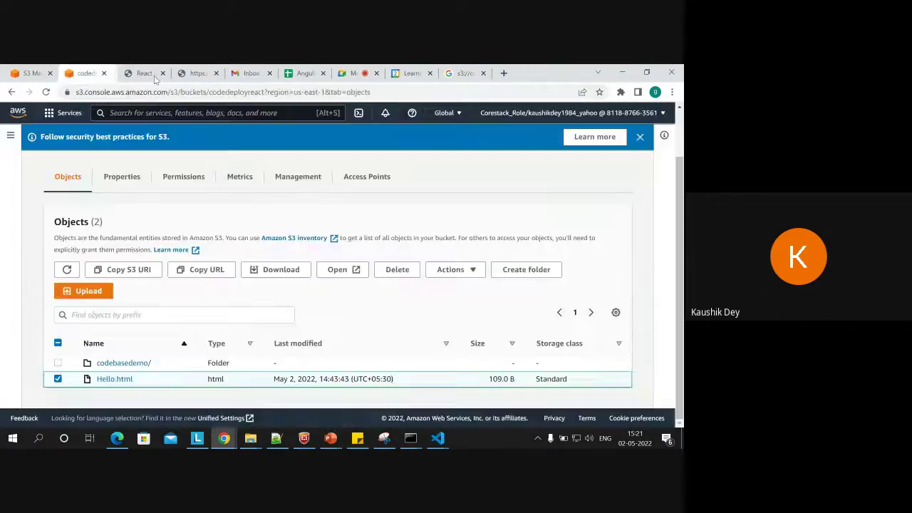
click(58, 379)
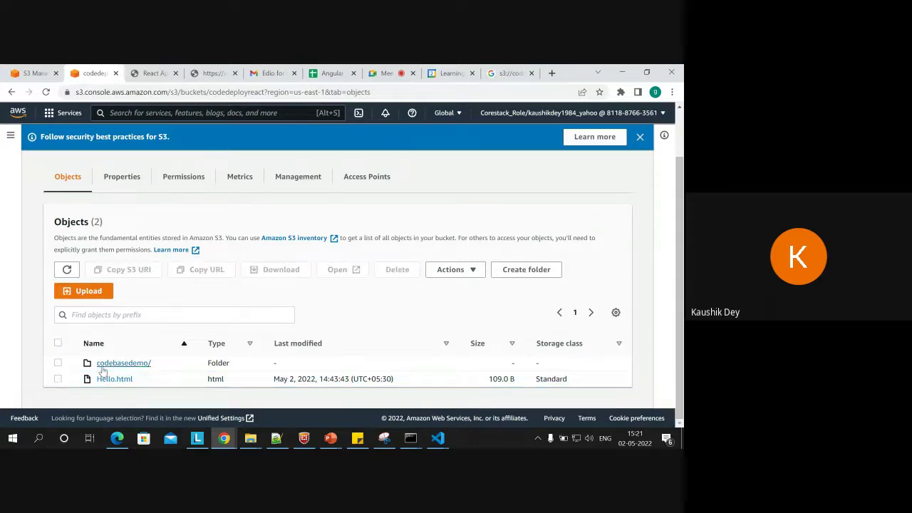
Go into the build folder inside codebasedemo and select all of its objects.
click(58, 362)
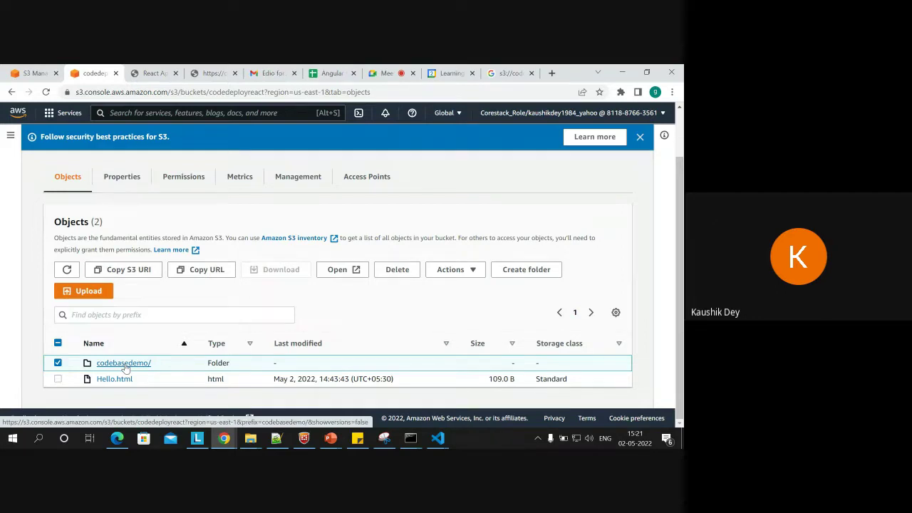
click(124, 364)
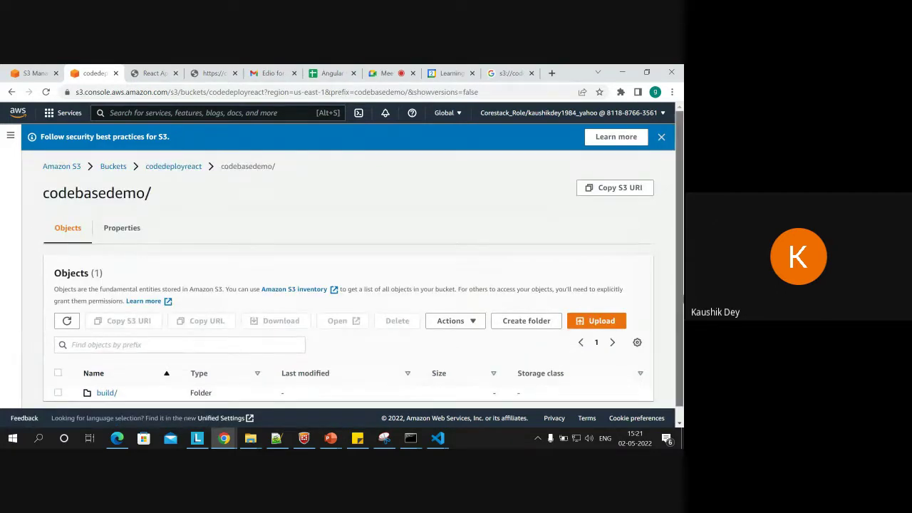
scroll(117, 376, down, 1)
click(57, 381)
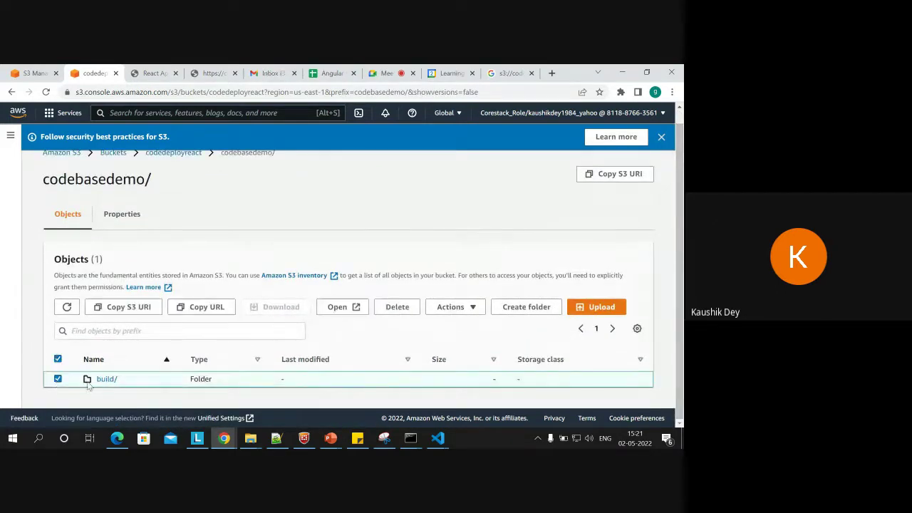
click(109, 379)
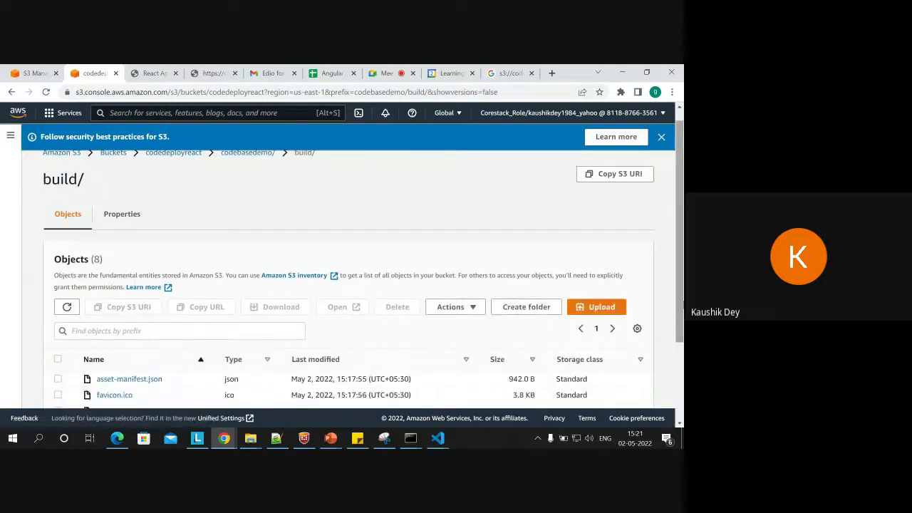
scroll(311, 332, down, 2)
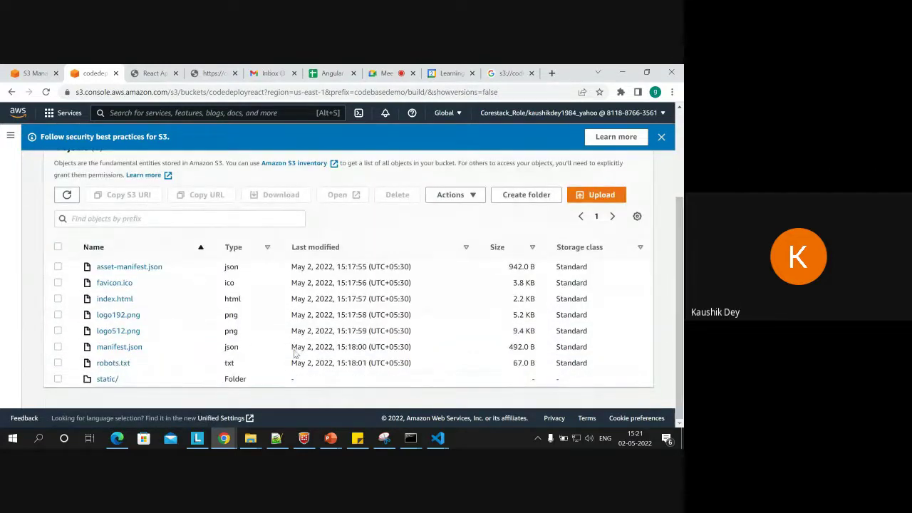
click(58, 247)
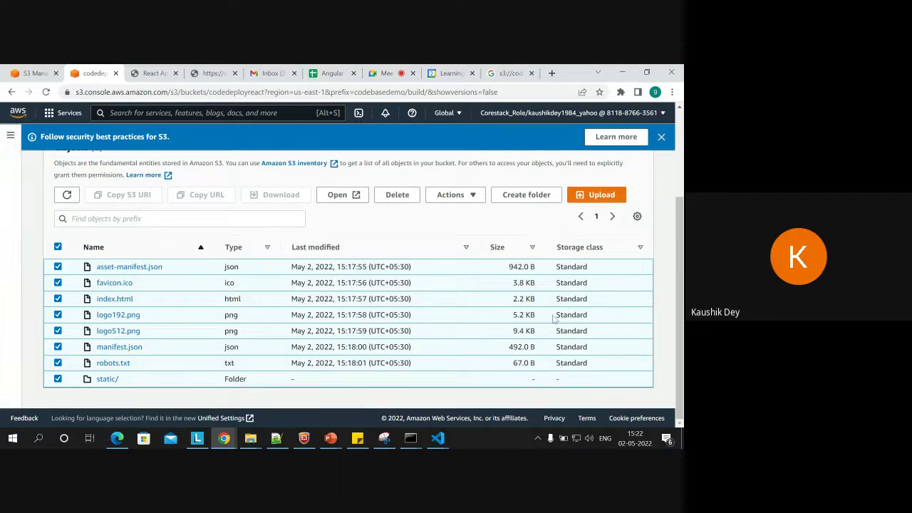
Return to the S3 bucket list, expand the account snapshot, and review it together with the codedeployreact entry.
drag(679, 294, 679, 208)
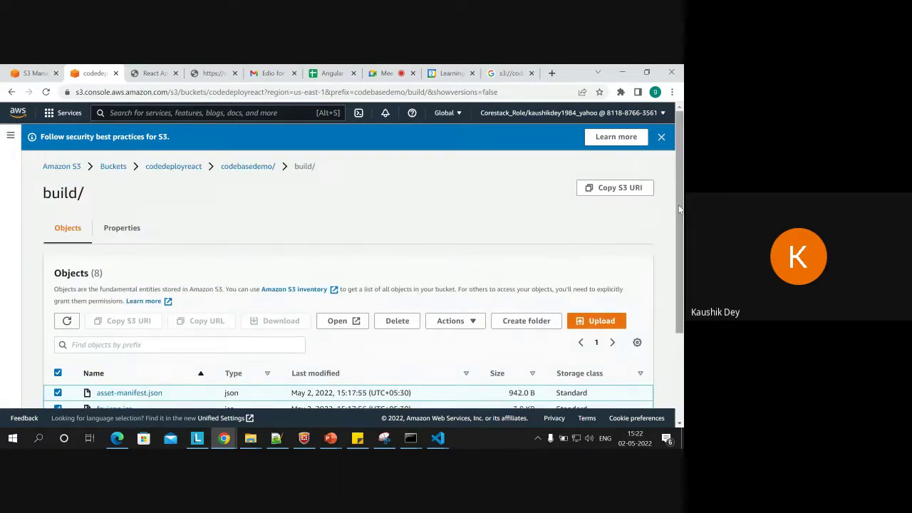
click(113, 166)
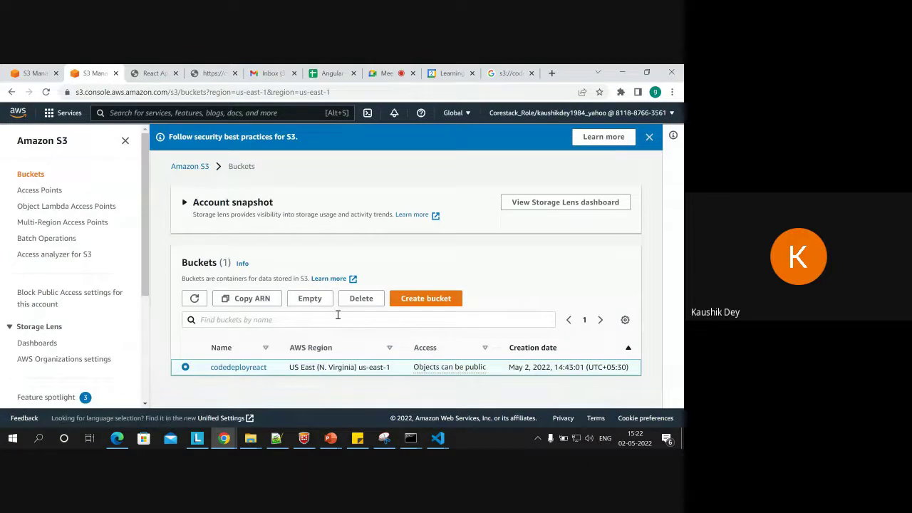
click(310, 230)
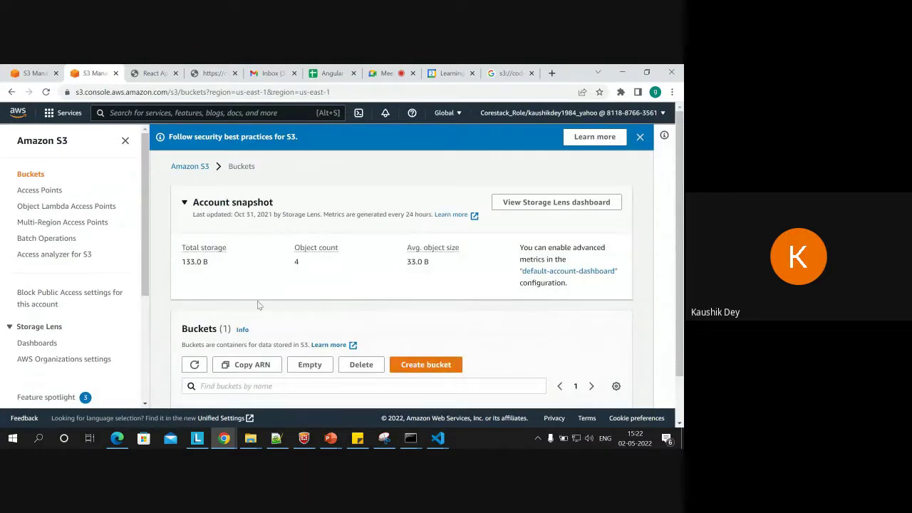
scroll(349, 347, down, 1)
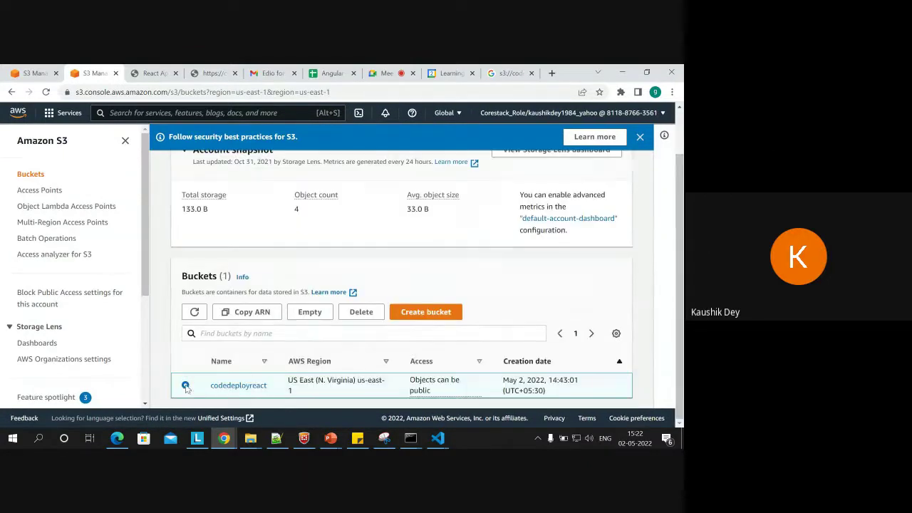
scroll(681, 245, up, 1)
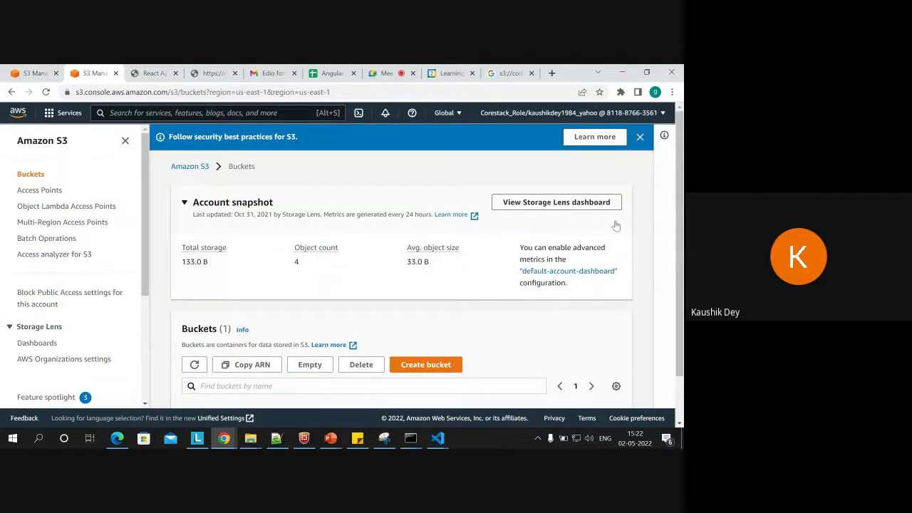
scroll(154, 248, down, 1)
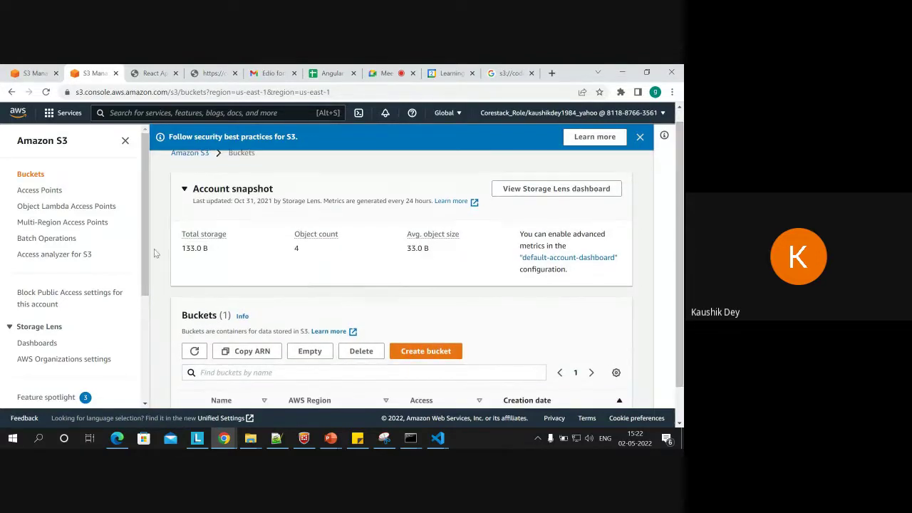
Browse the AWS Marketplace permissions products for S3.
drag(141, 240, 140, 296)
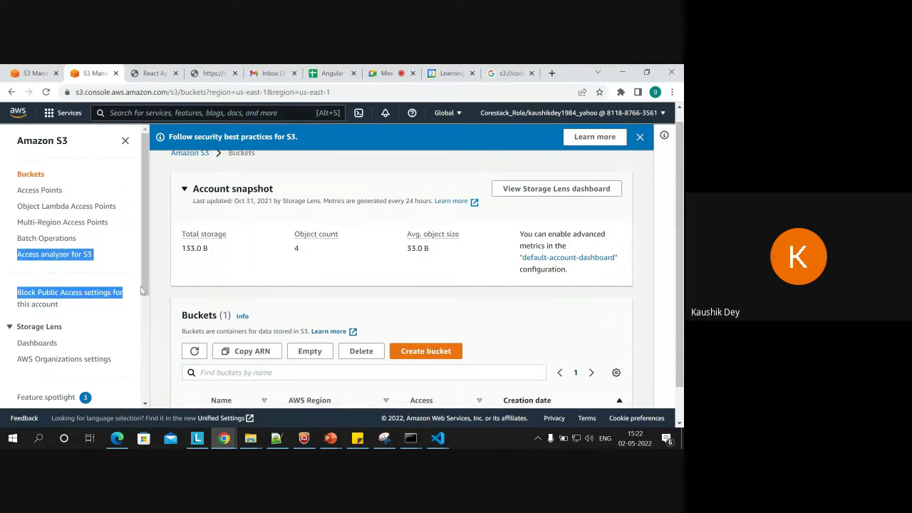
drag(144, 265, 141, 382)
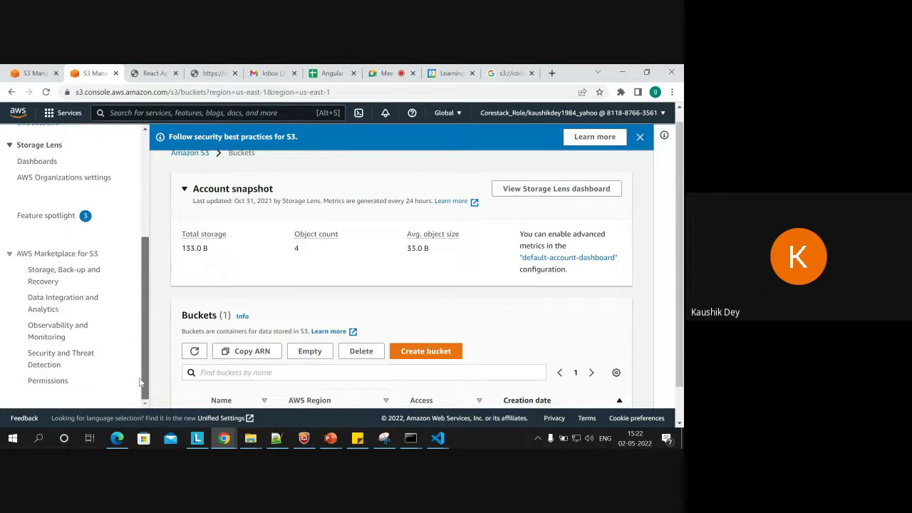
click(47, 384)
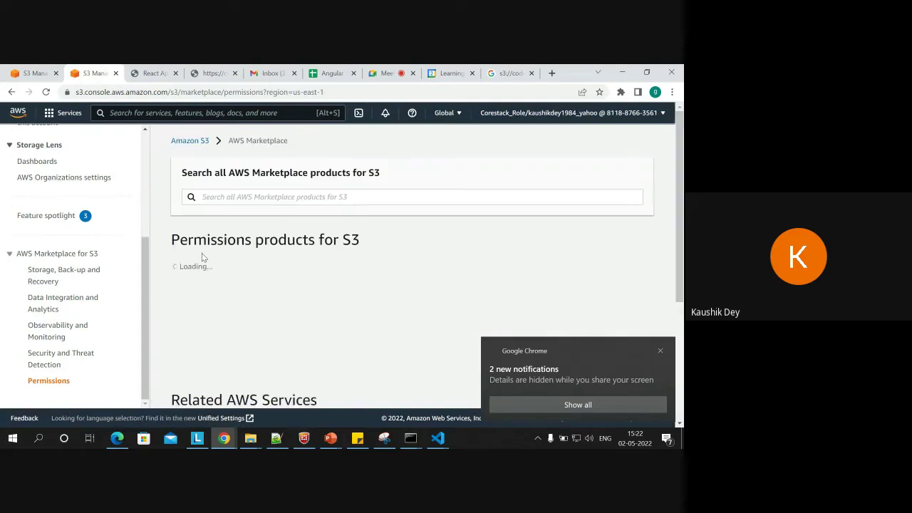
scroll(413, 271, down, 2)
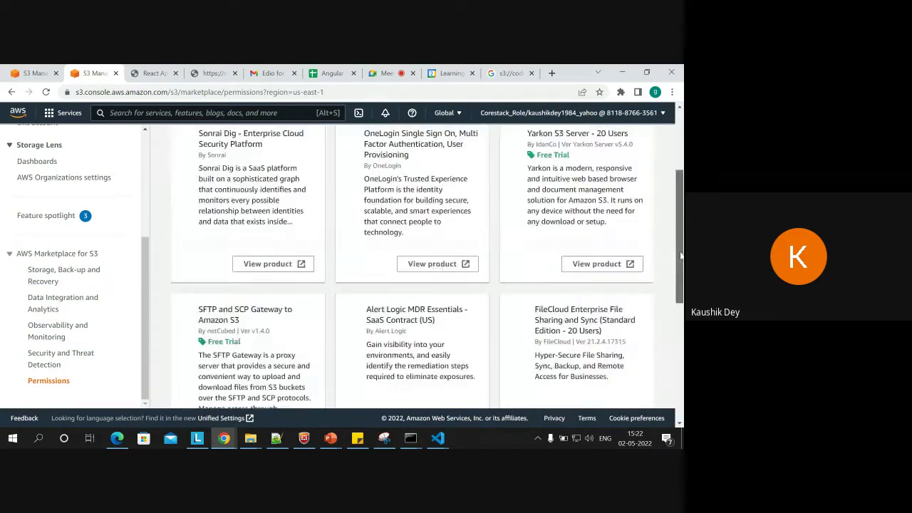
scroll(670, 199, up, 3)
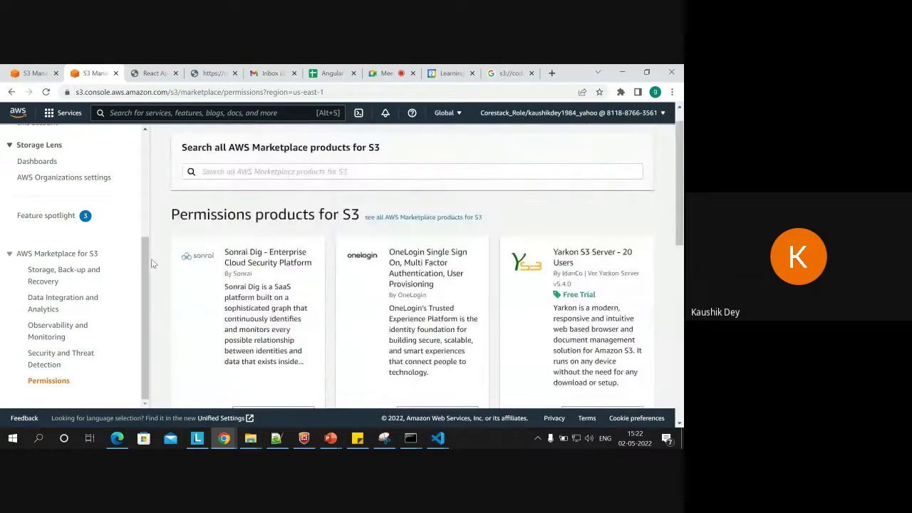
drag(146, 264, 140, 152)
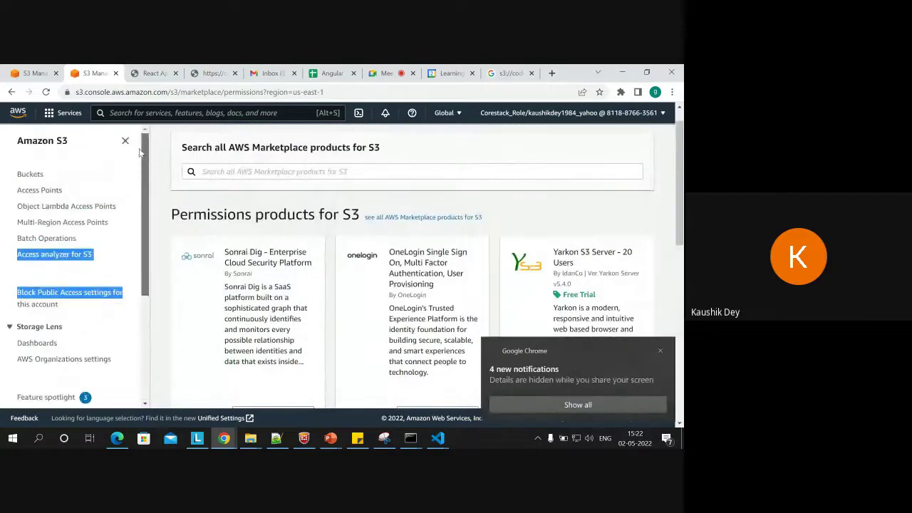
Review the bucket list, dismissing the browser notification, and check the S3 Access Points page before returning to the buckets.
click(30, 175)
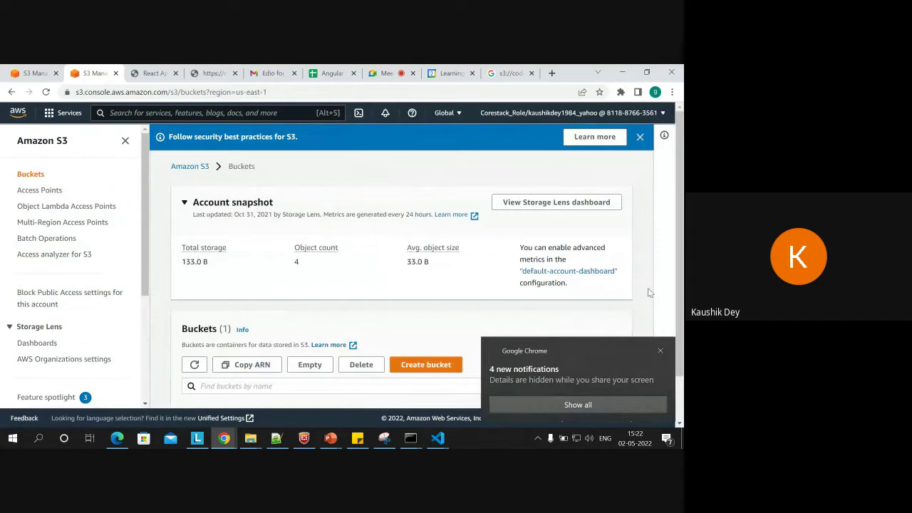
click(660, 350)
scroll(204, 334, down, 1)
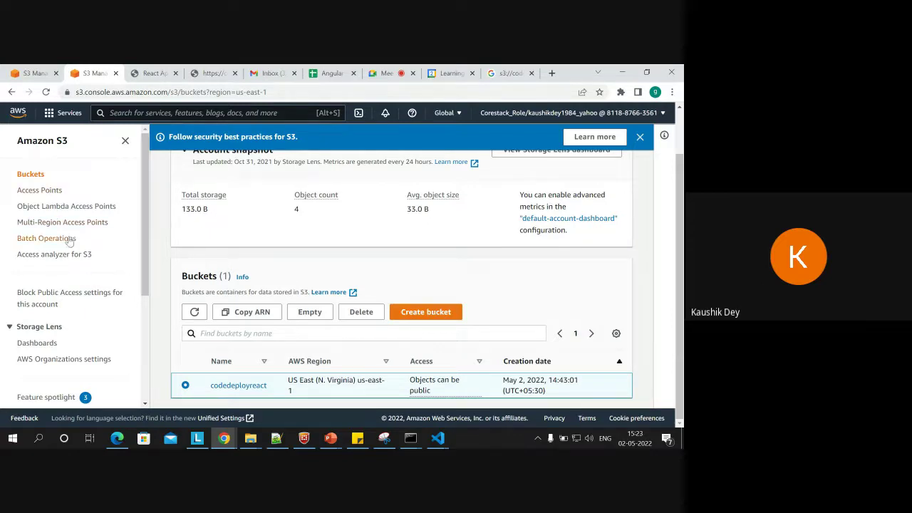
click(40, 190)
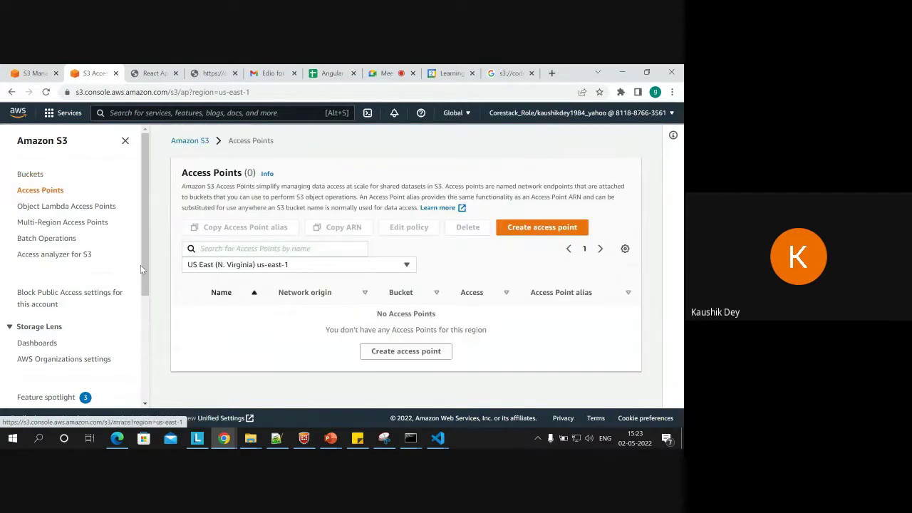
click(31, 173)
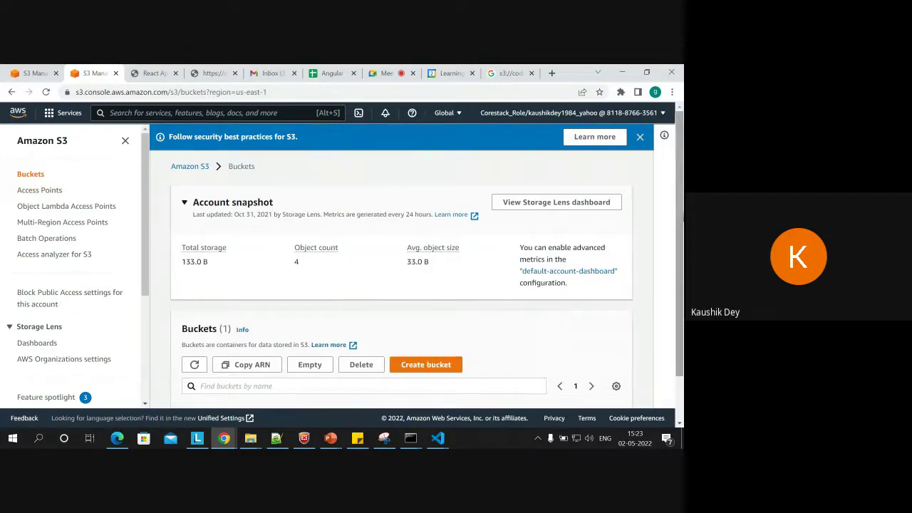
Open the codedeployreact bucket and select both codebasedemo/ and Hello.html.
scroll(329, 332, down, 2)
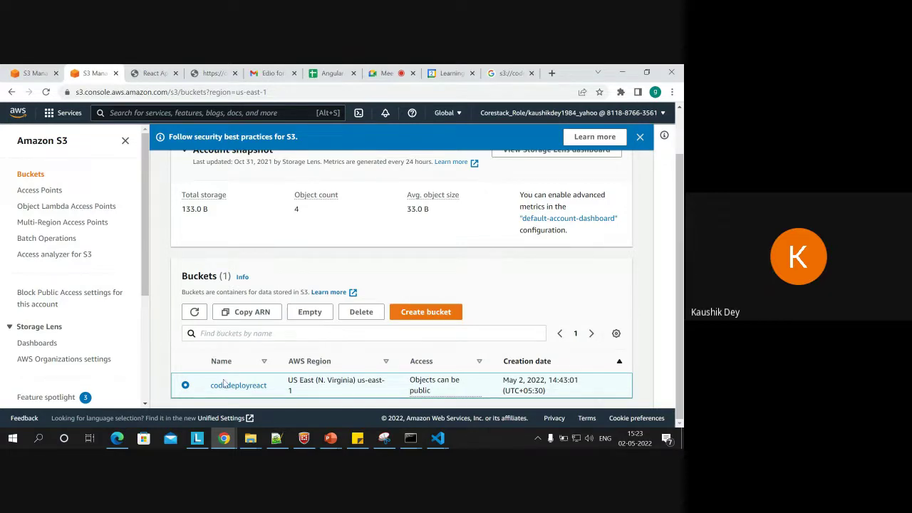
click(258, 391)
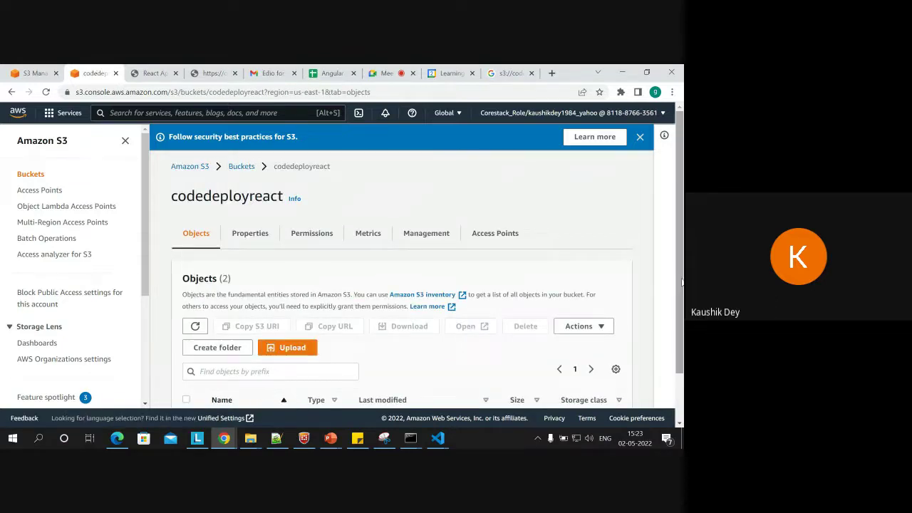
scroll(322, 203, down, 2)
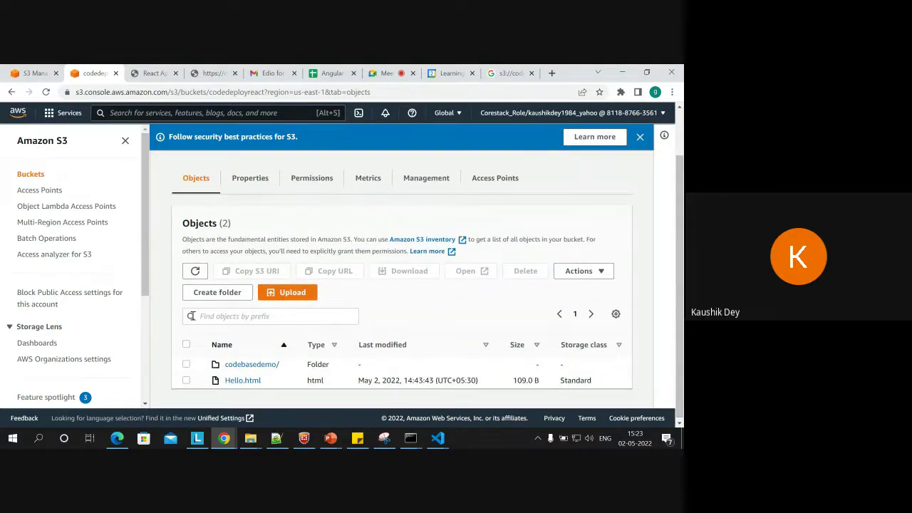
click(186, 344)
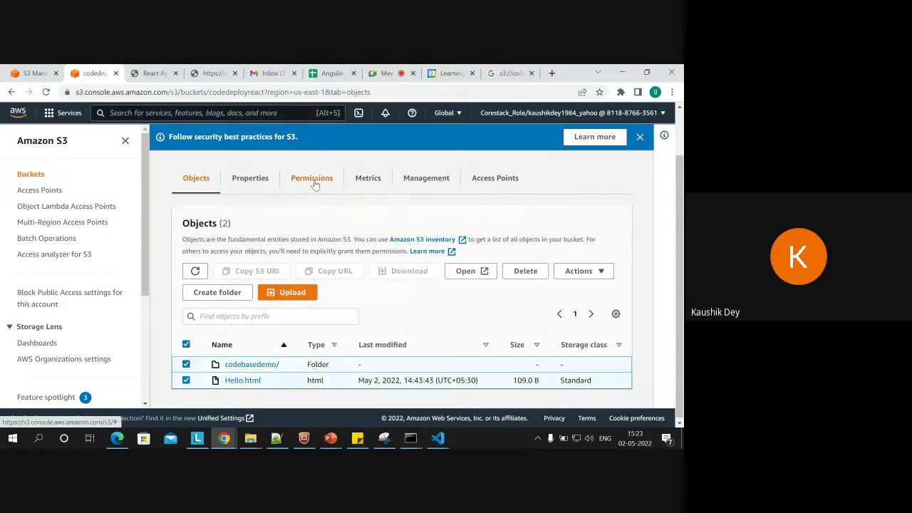
Examine the codedeployreact bucket's permissions, including the explanation of its access status and the block public access settings.
click(311, 180)
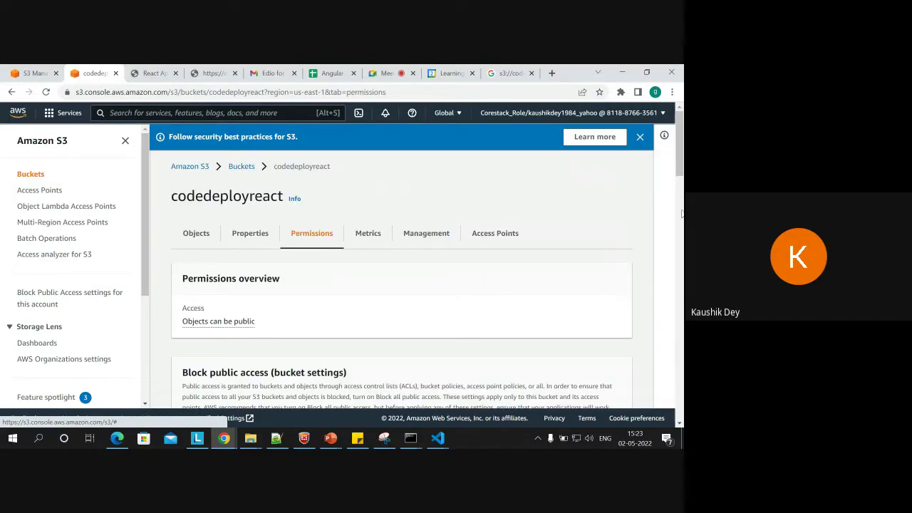
scroll(221, 181, down, 3)
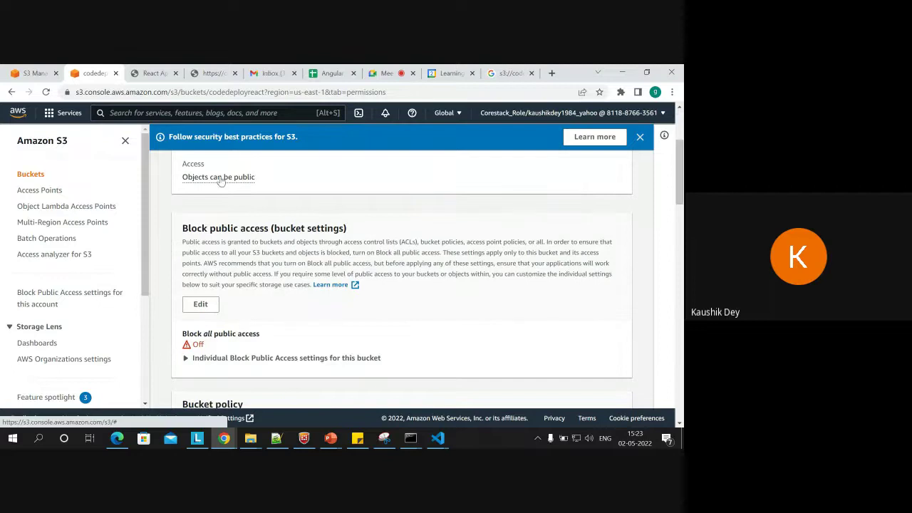
click(221, 181)
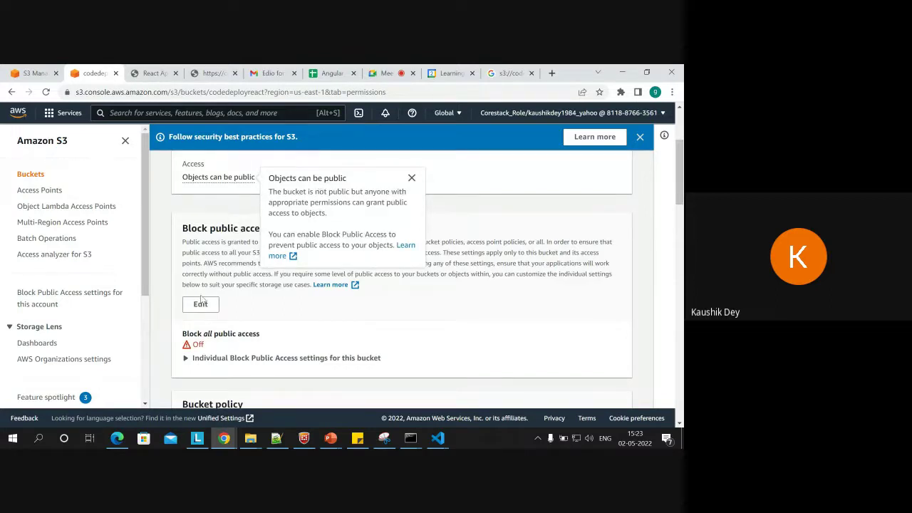
click(200, 343)
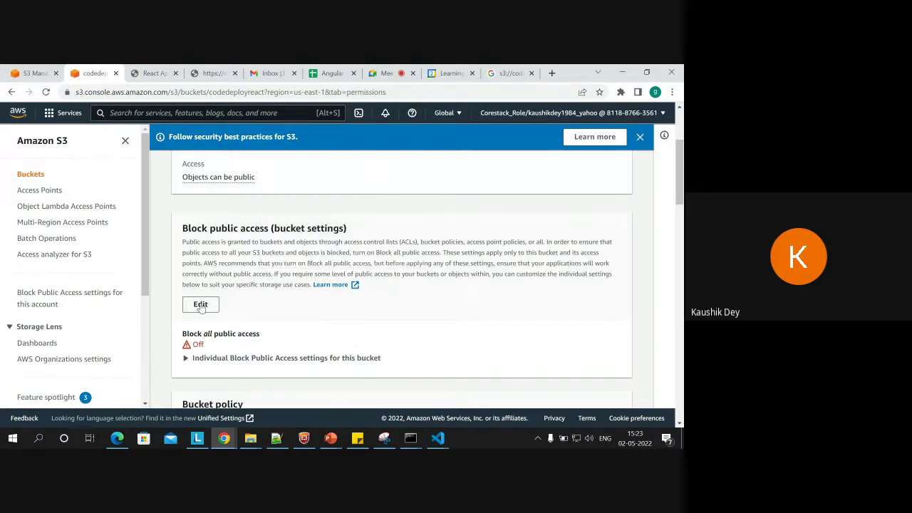
Turn on Block all public access for the codedeployreact bucket and confirm the settings change.
click(201, 305)
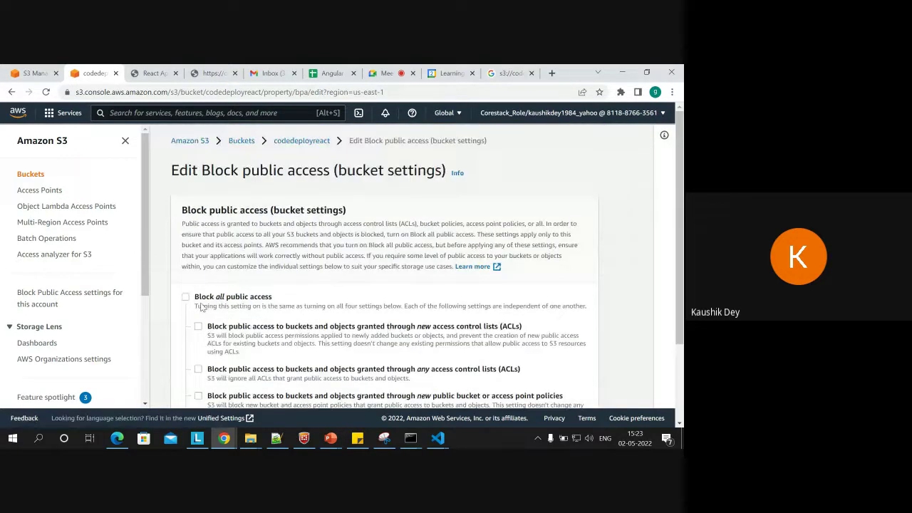
click(202, 305)
scroll(399, 306, down, 3)
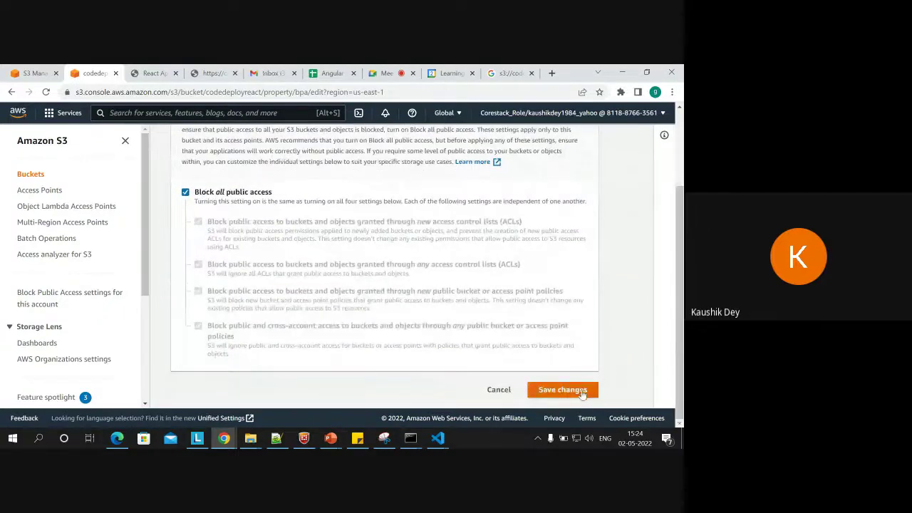
click(583, 390)
click(311, 301)
text(confirm)
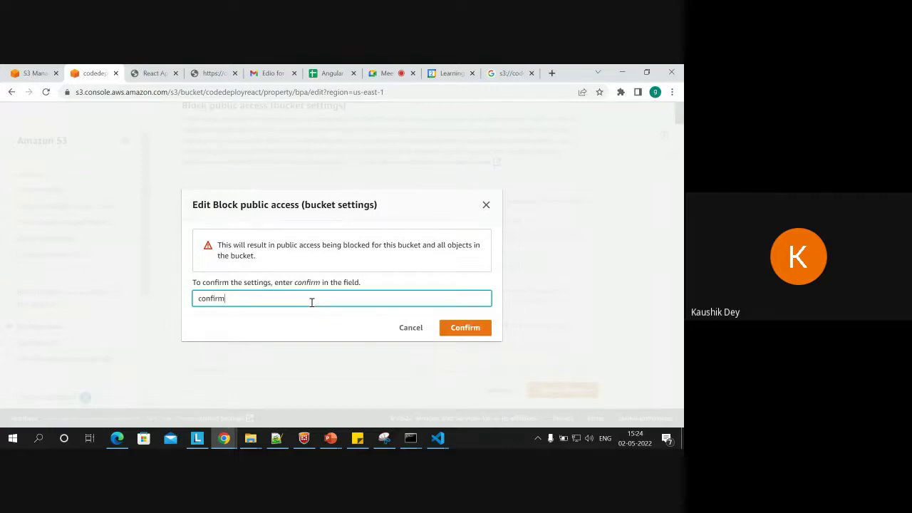
click(455, 329)
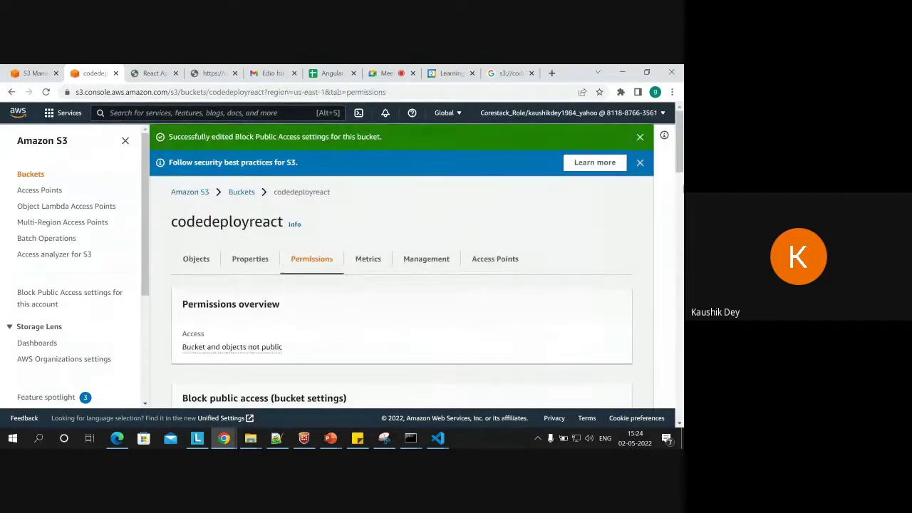
Check the individual block public access settings, turn off Block all public access for the bucket, and confirm the change.
drag(680, 164, 681, 202)
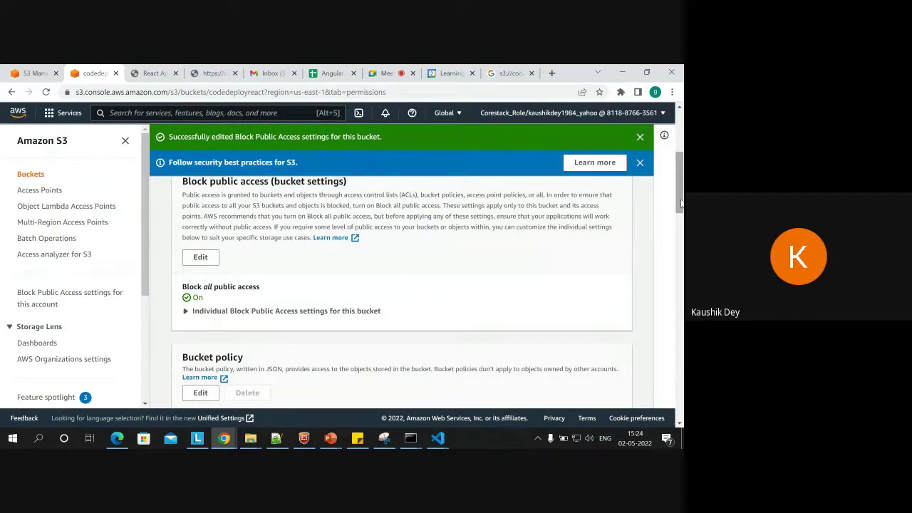
drag(680, 183, 676, 209)
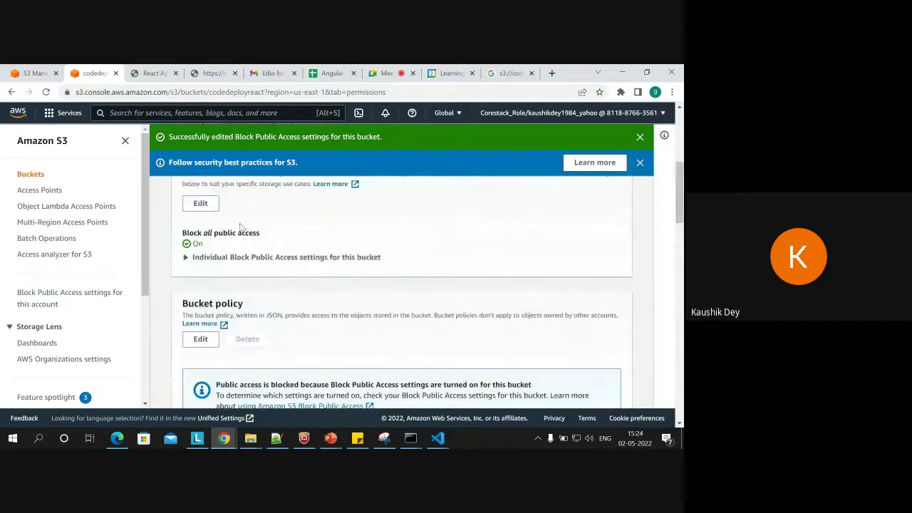
click(186, 258)
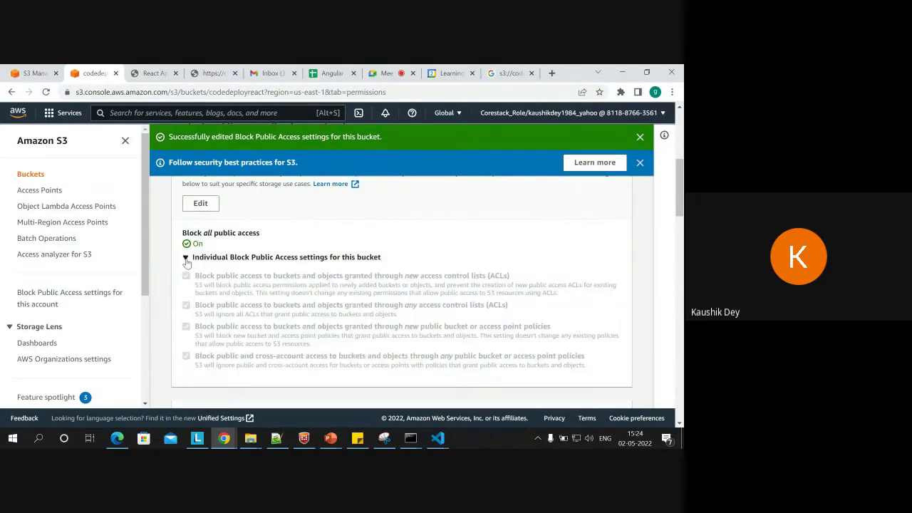
click(185, 259)
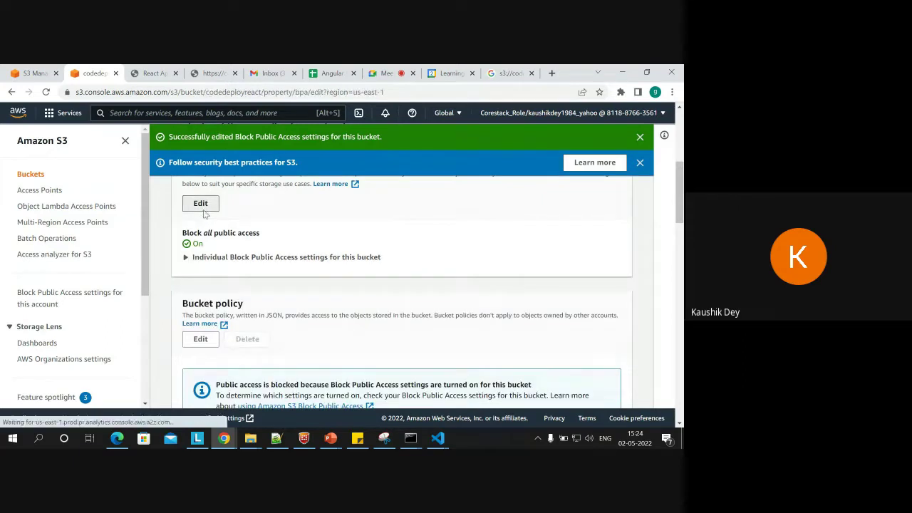
click(203, 206)
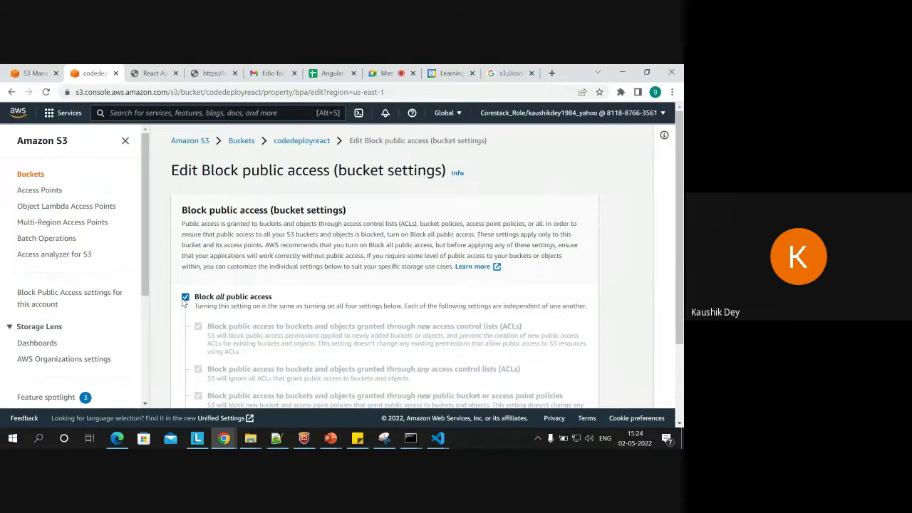
click(185, 298)
scroll(385, 285, down, 3)
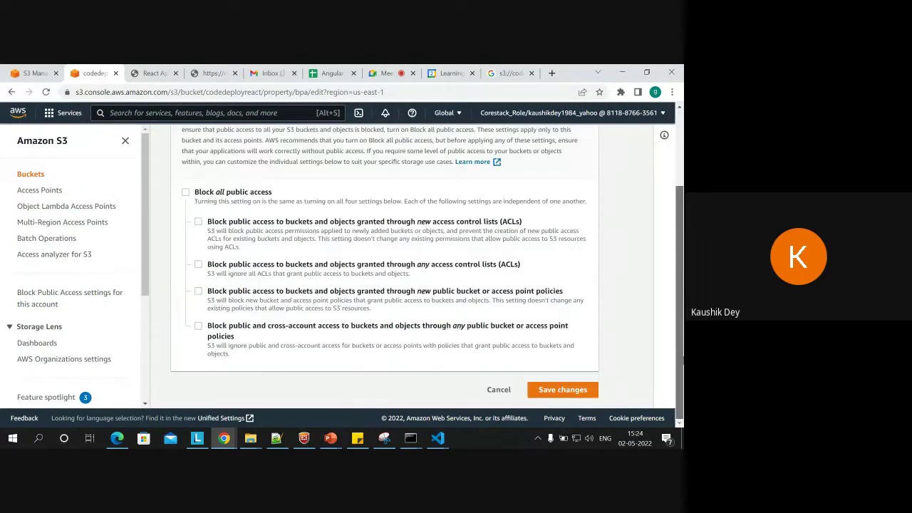
click(562, 389)
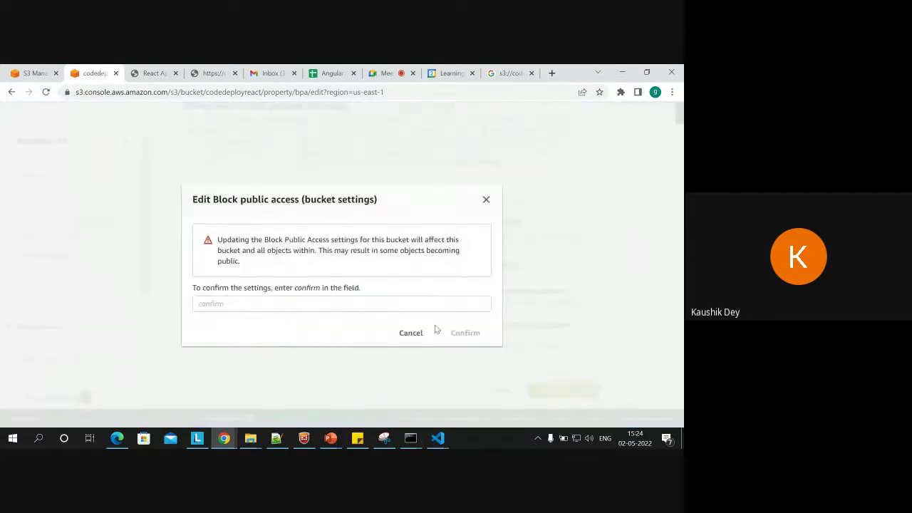
click(334, 296)
text(confirm)
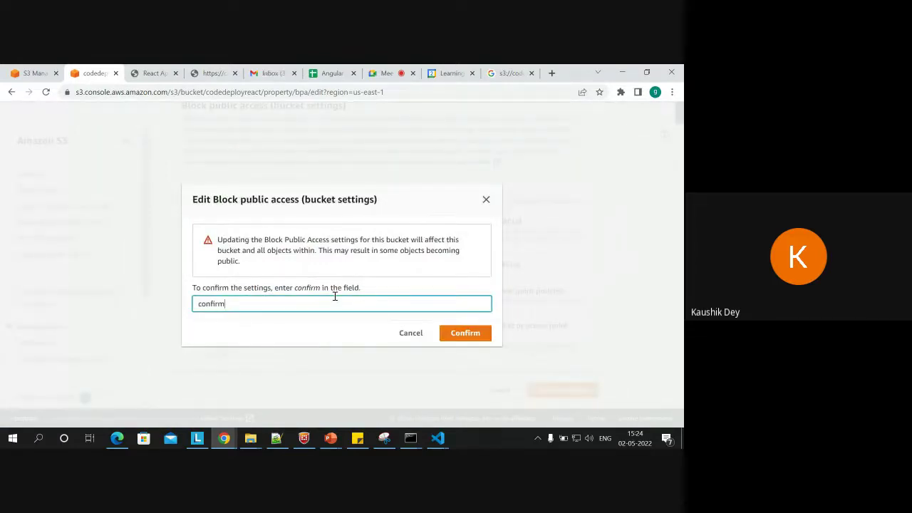
click(457, 332)
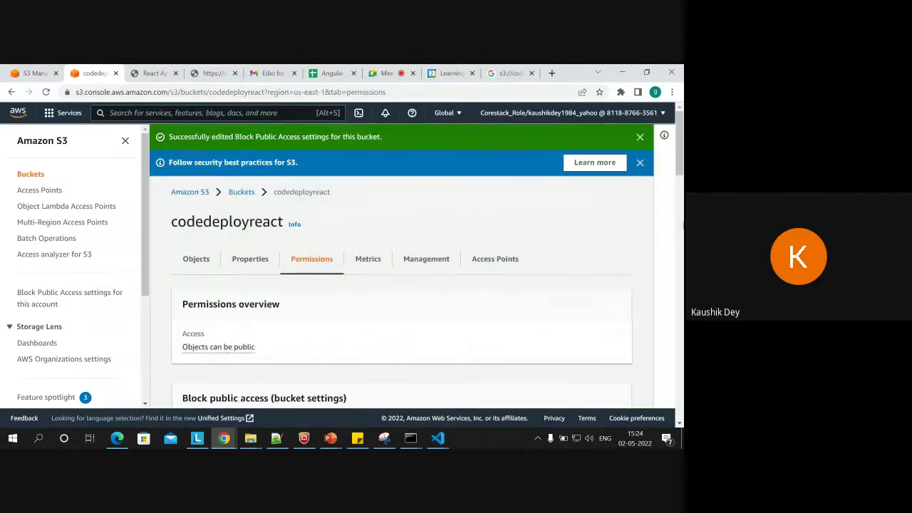
Examine the remaining permissions of the bucket, including object ownership and the access control list, and reopen codedeployreact from the bucket list.
scroll(401, 285, down, 3)
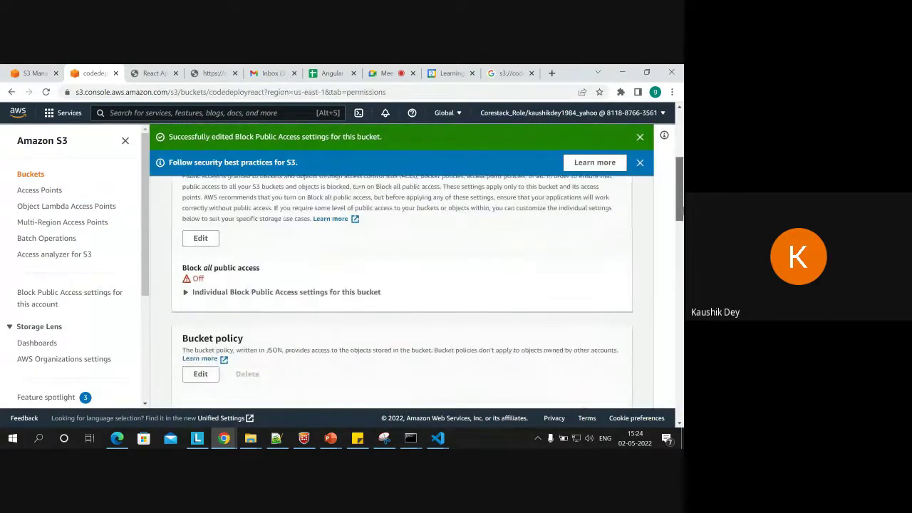
scroll(402, 285, down, 6)
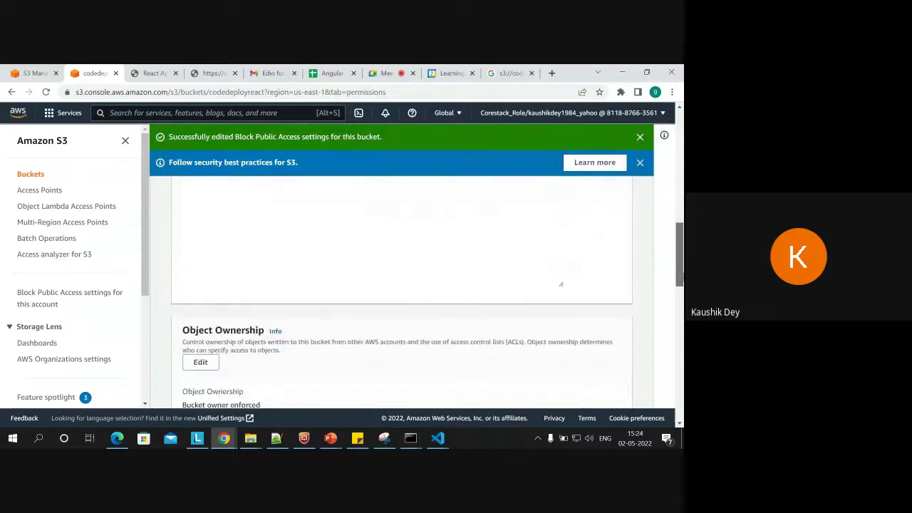
scroll(402, 285, down, 5)
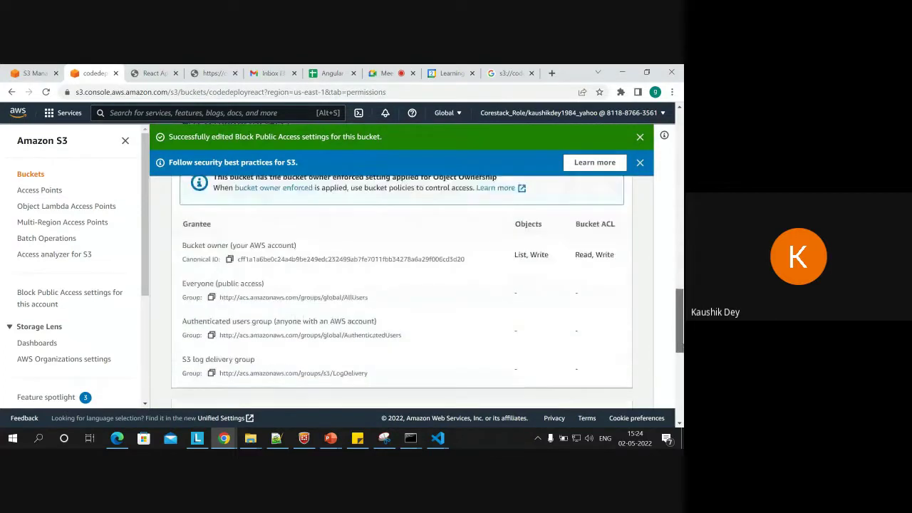
drag(680, 374, 669, 167)
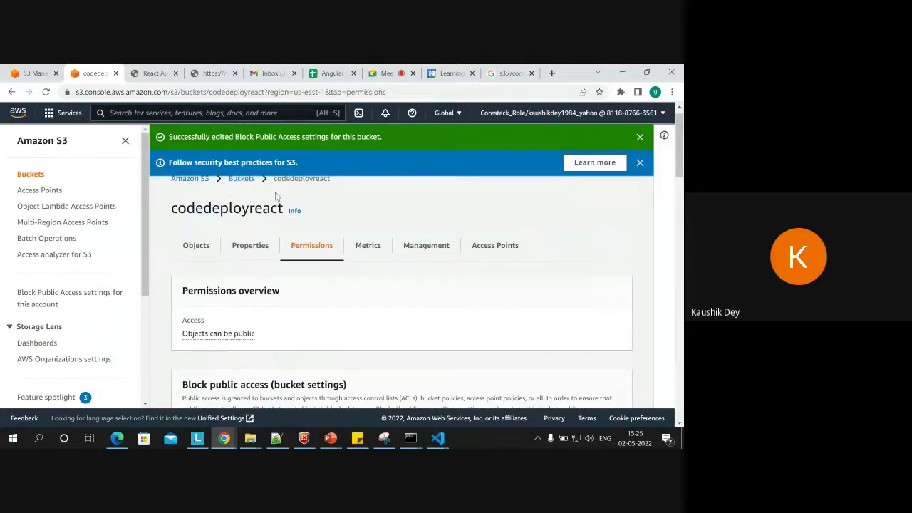
click(240, 178)
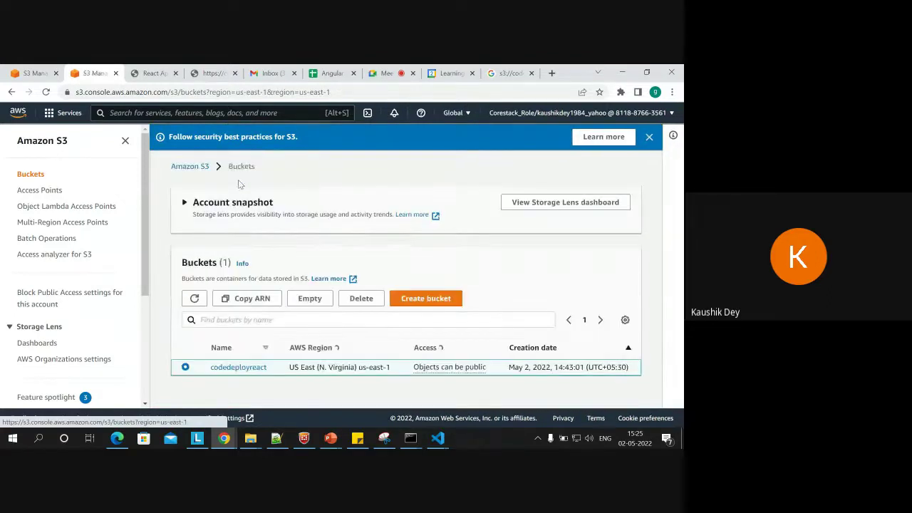
click(249, 370)
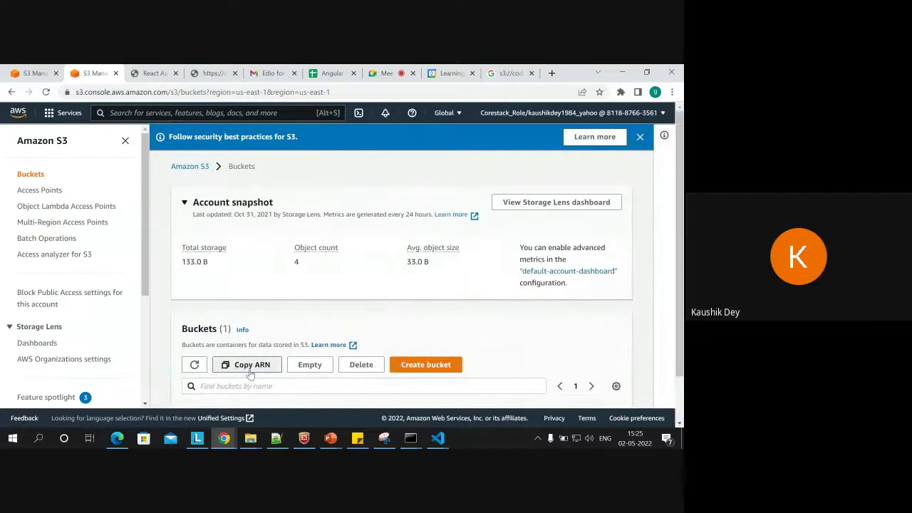
scroll(253, 381, down, 2)
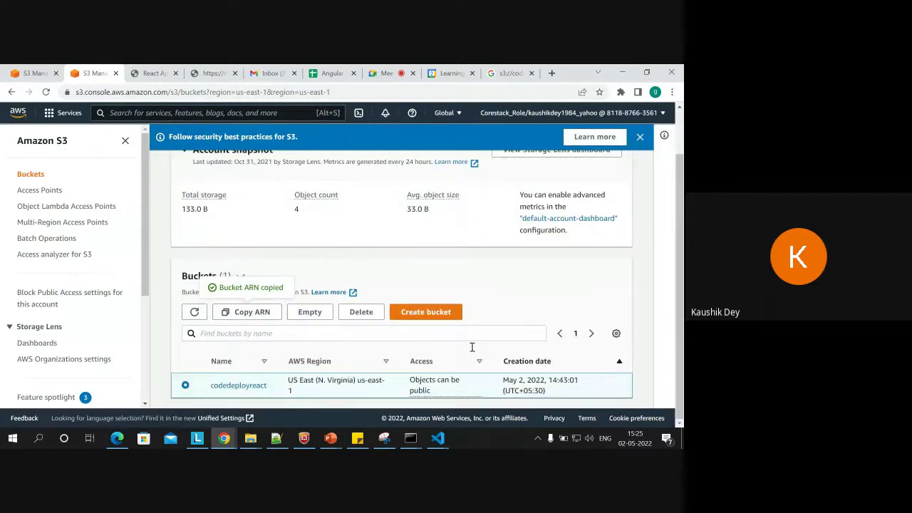
click(246, 385)
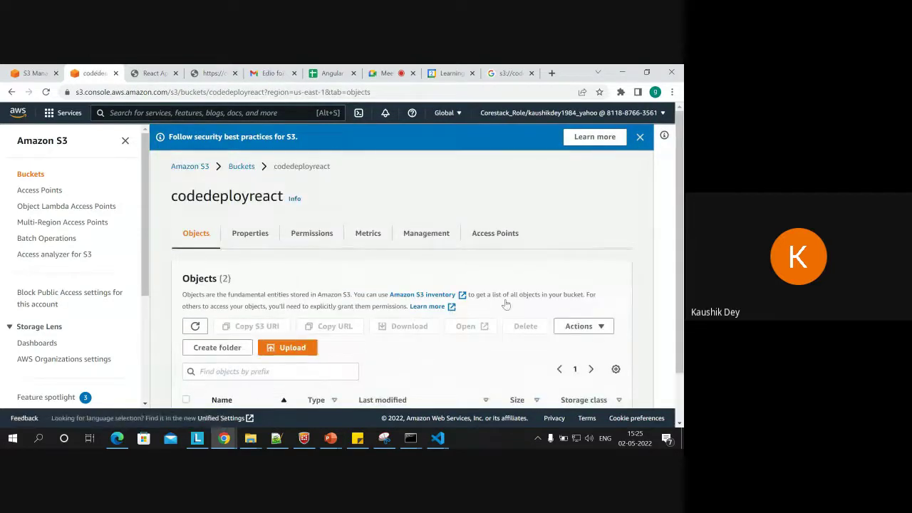
Open the codebasedemo/ folder of the bucket in its own browser tab and go into its build/ folder.
scroll(285, 355, down, 1)
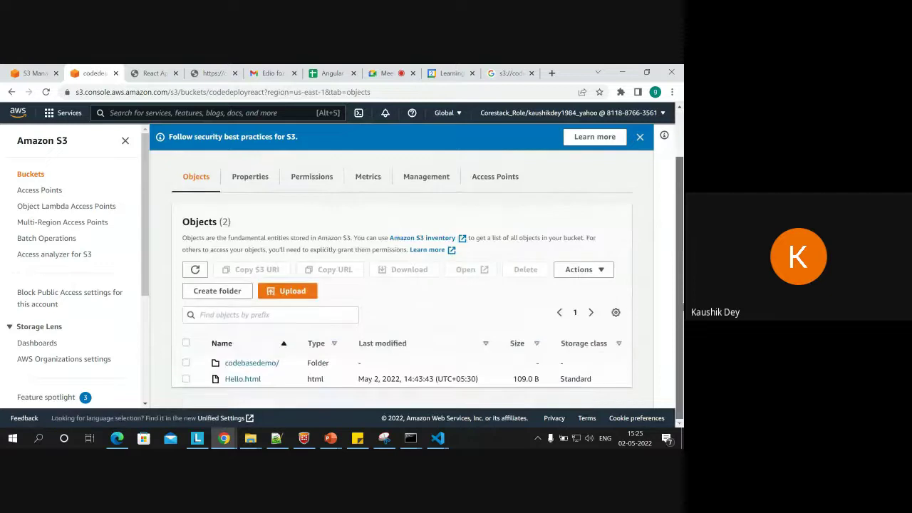
click(186, 364)
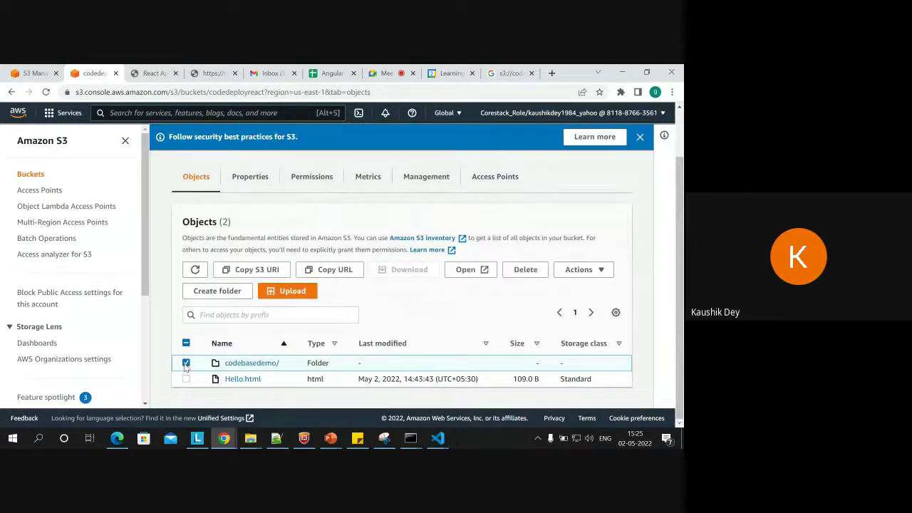
click(468, 271)
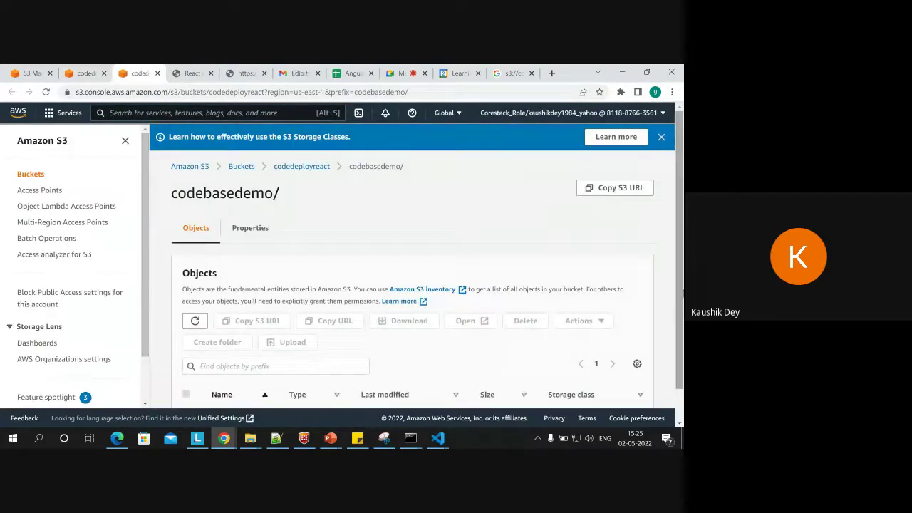
scroll(218, 385, down, 1)
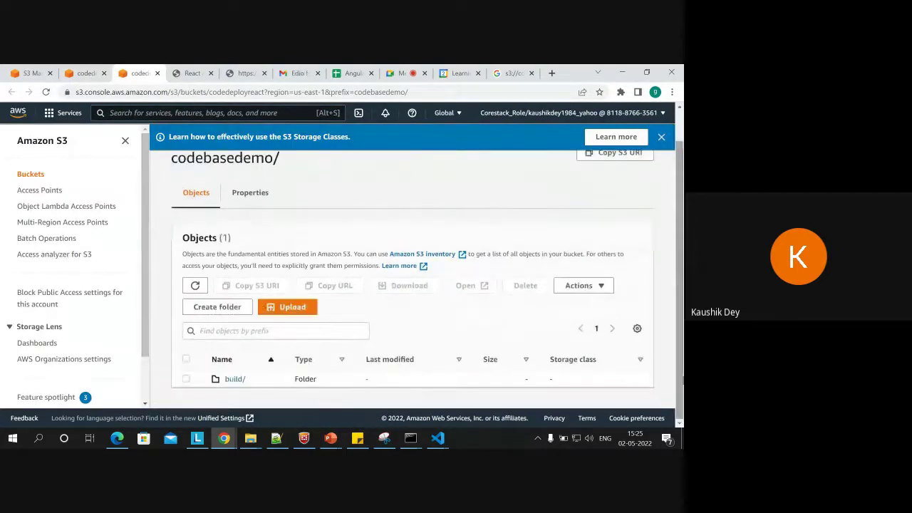
click(186, 379)
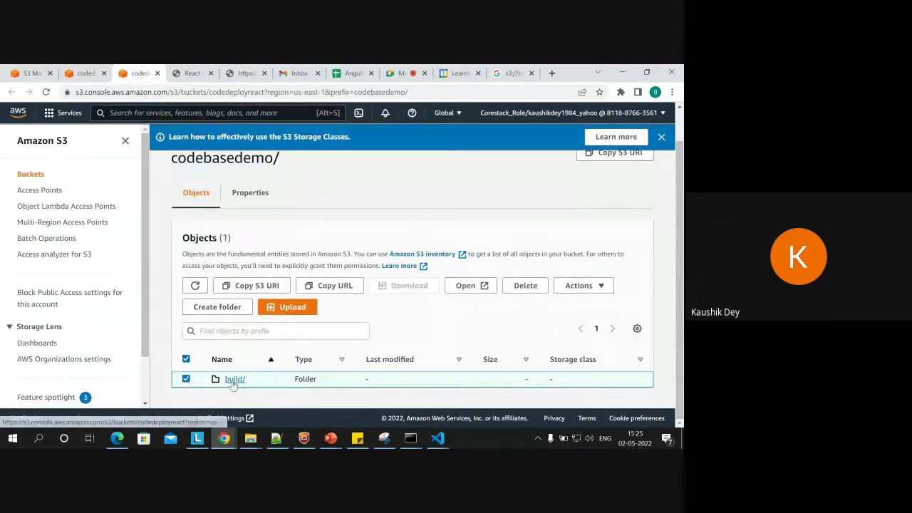
click(234, 379)
Open index.html from the build/ folder to test the deployed page, and return to the folder's object list.
scroll(187, 306, down, 3)
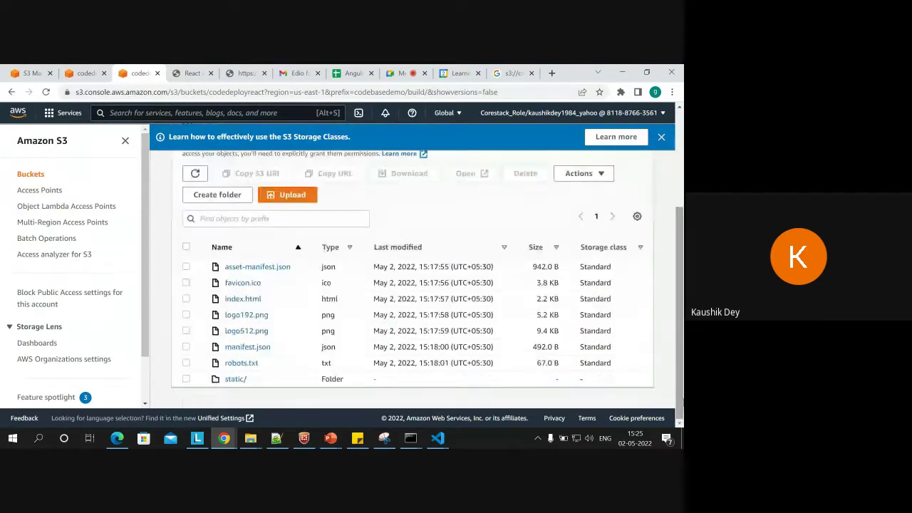
click(186, 299)
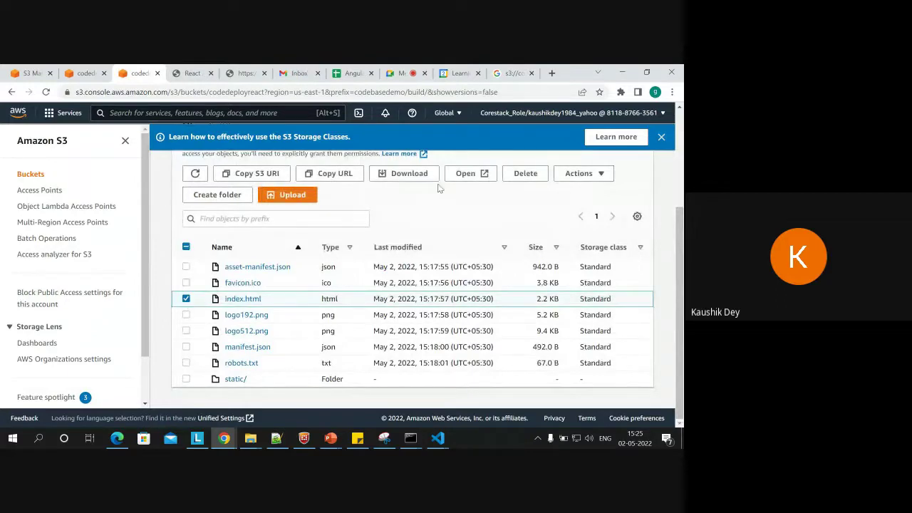
click(463, 173)
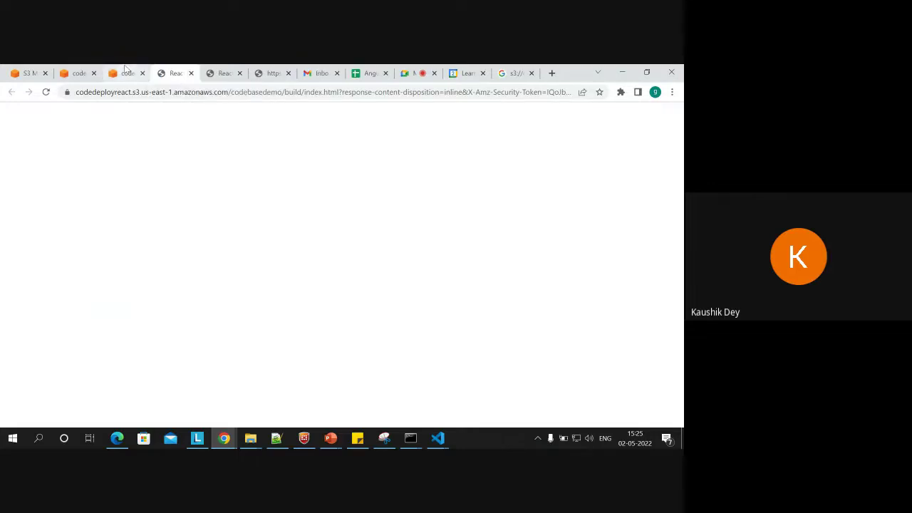
click(127, 73)
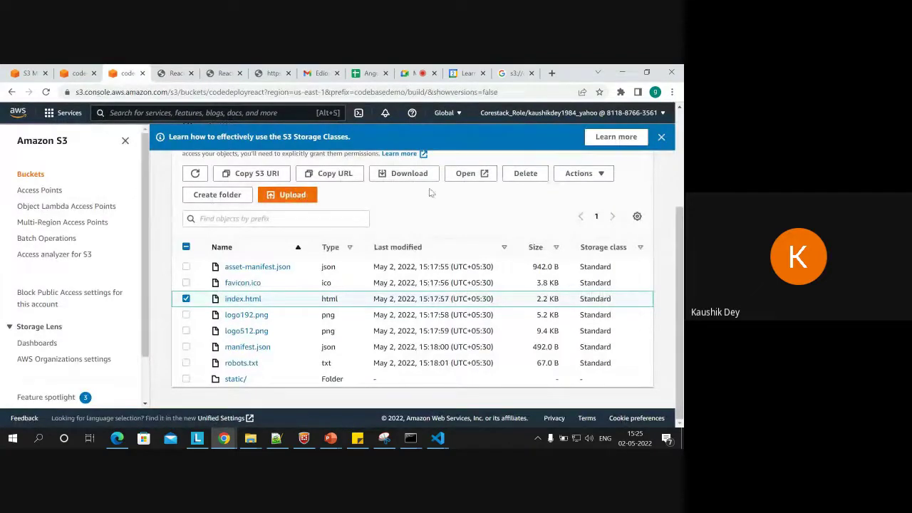
Check the actions available for index.html for a way to make it public, and add asset-manifest.json to the selection.
click(572, 177)
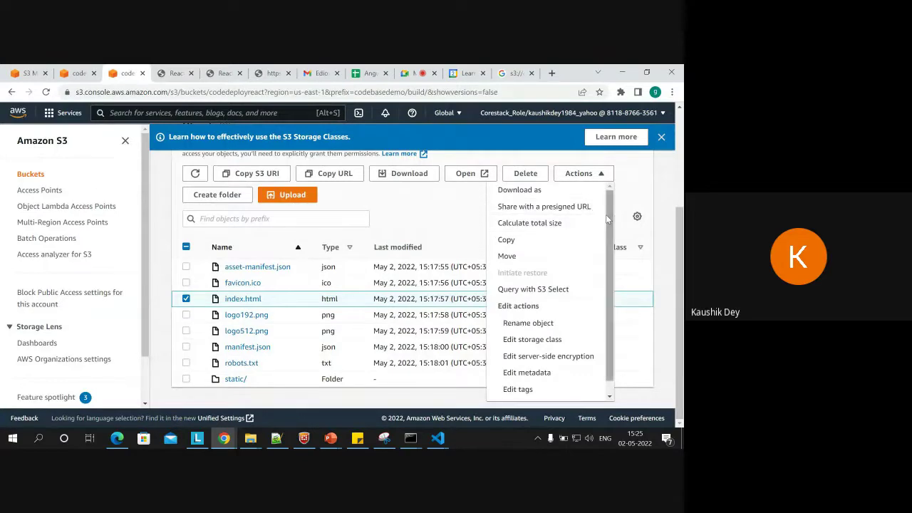
drag(605, 214, 608, 253)
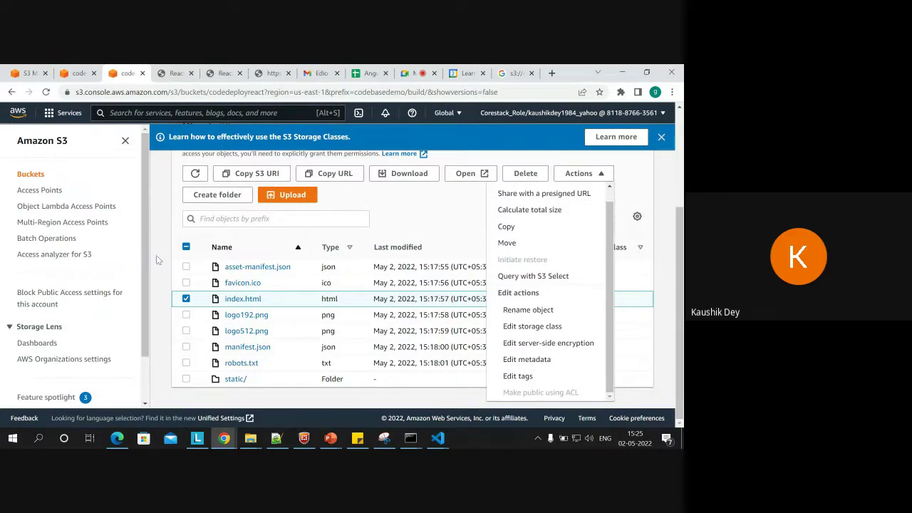
click(187, 268)
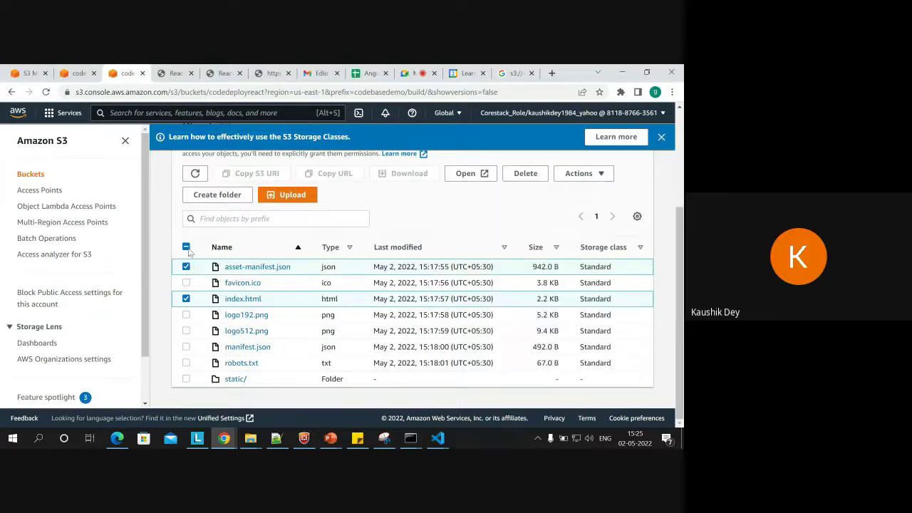
Go back to the codebasedemo/ folder, select the build/ folder and check whether its actions allow making it public using ACL.
click(12, 92)
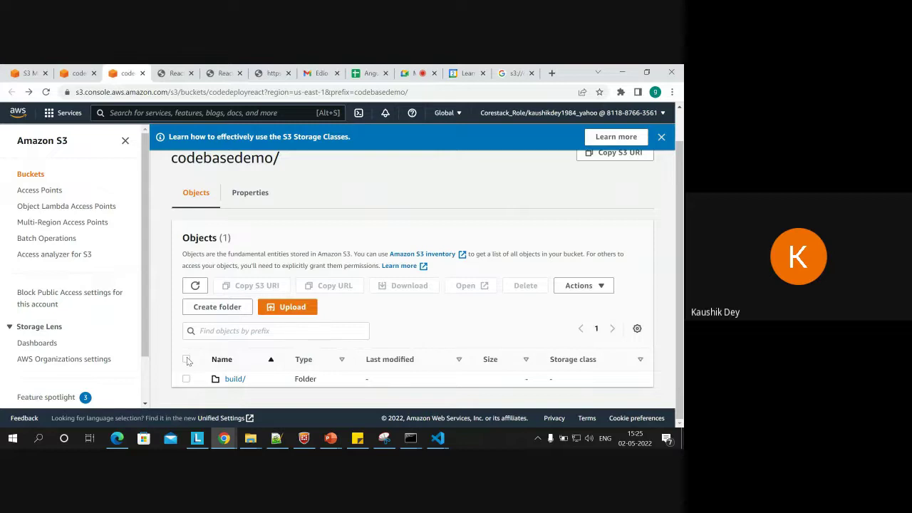
click(186, 360)
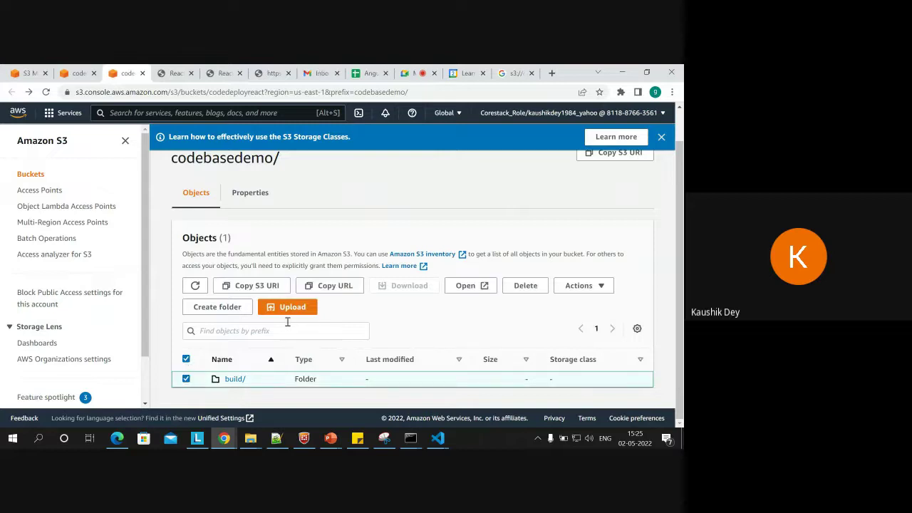
click(581, 285)
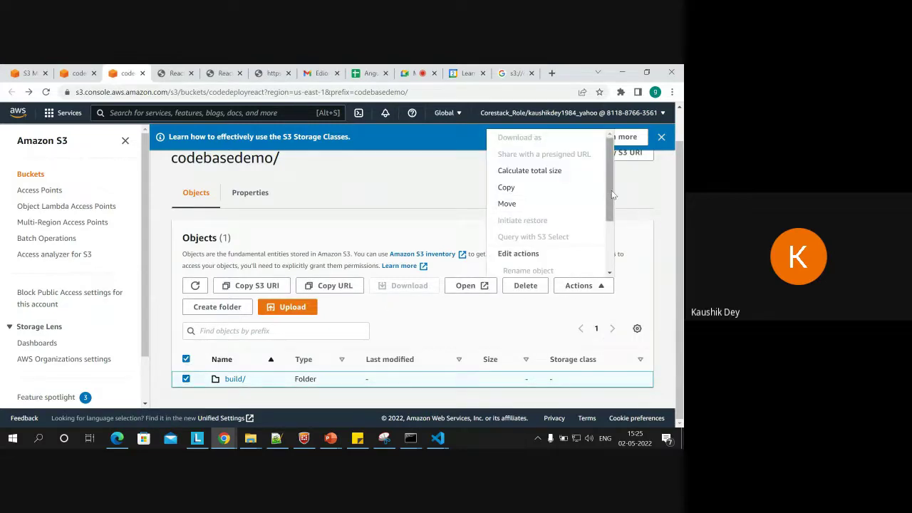
drag(611, 194, 612, 245)
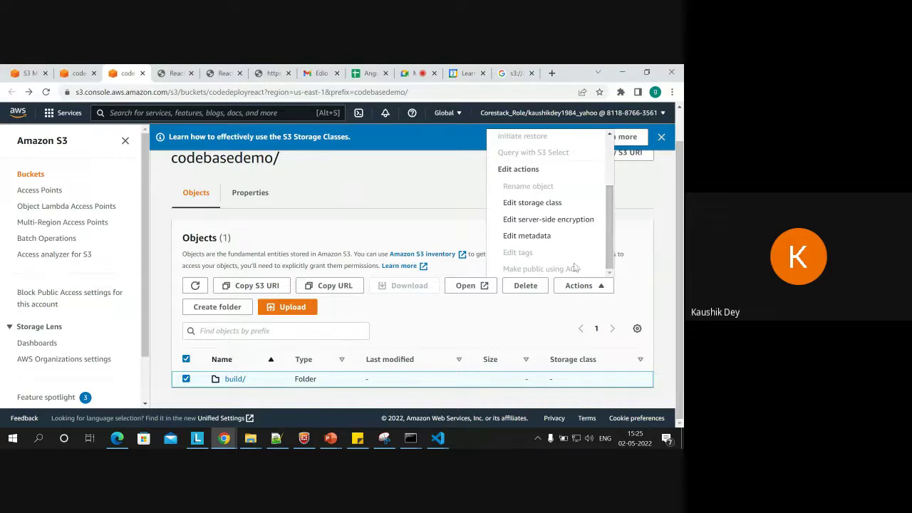
Reopen the build/ folder, select only index.html and examine its edit actions for the Make public using ACL option.
click(235, 379)
scroll(276, 330, down, 2)
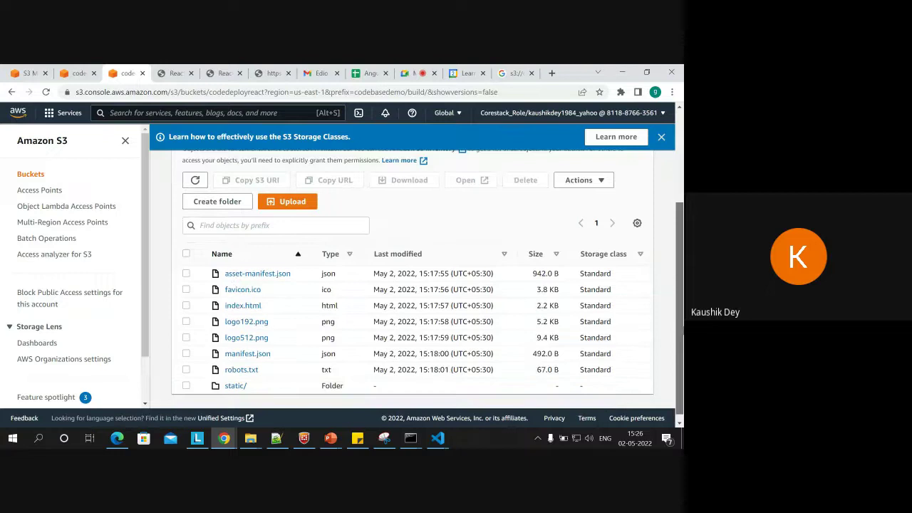
click(186, 299)
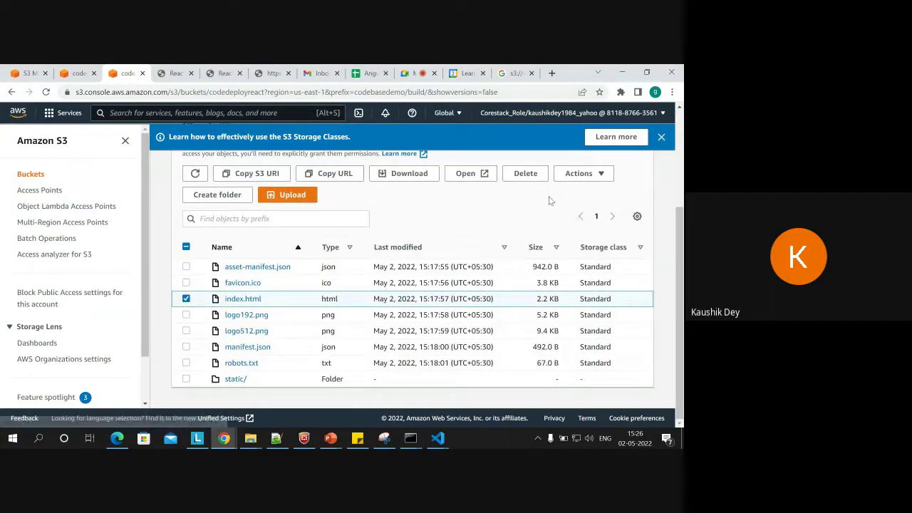
click(591, 175)
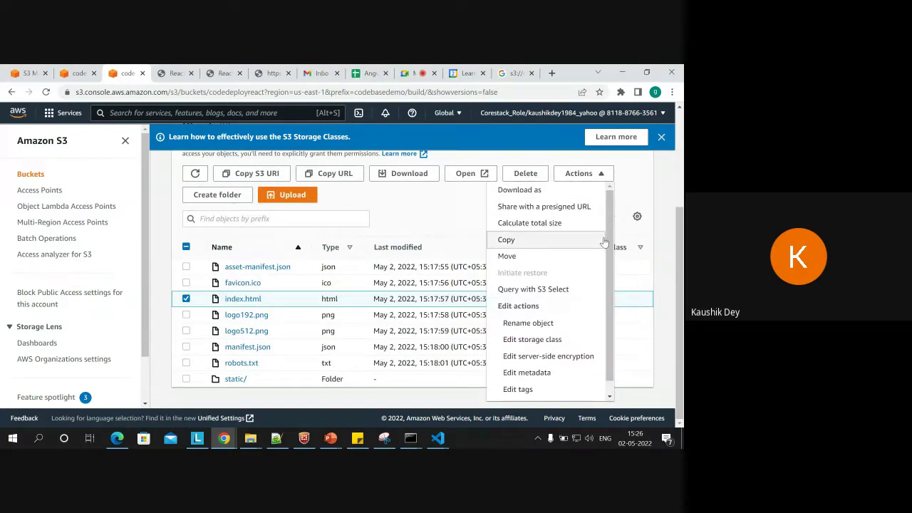
scroll(610, 292, down, 1)
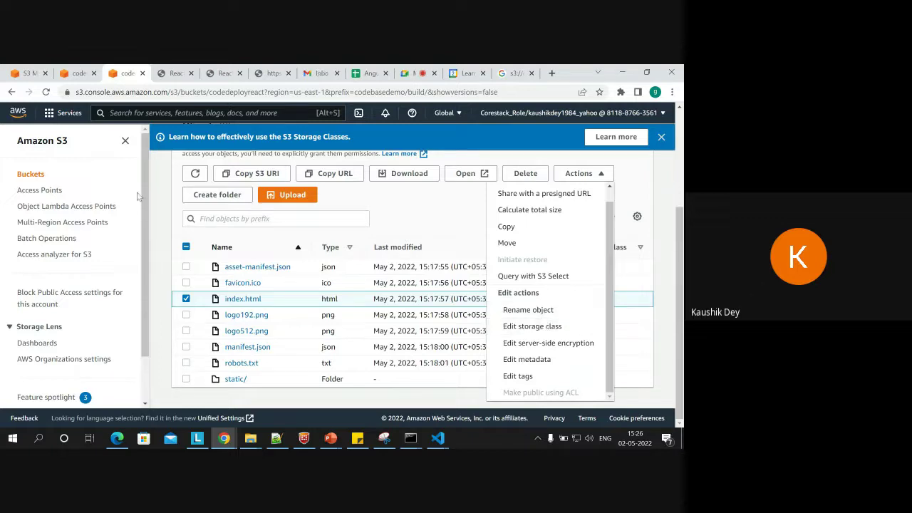
Return to the list of buckets, select codedeployreact and open it to look over its objects.
drag(144, 190, 146, 221)
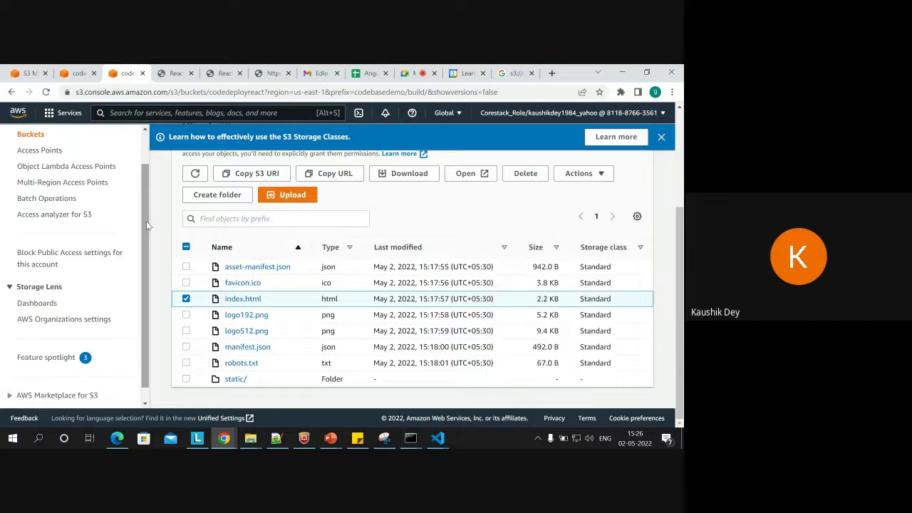
click(37, 303)
click(29, 138)
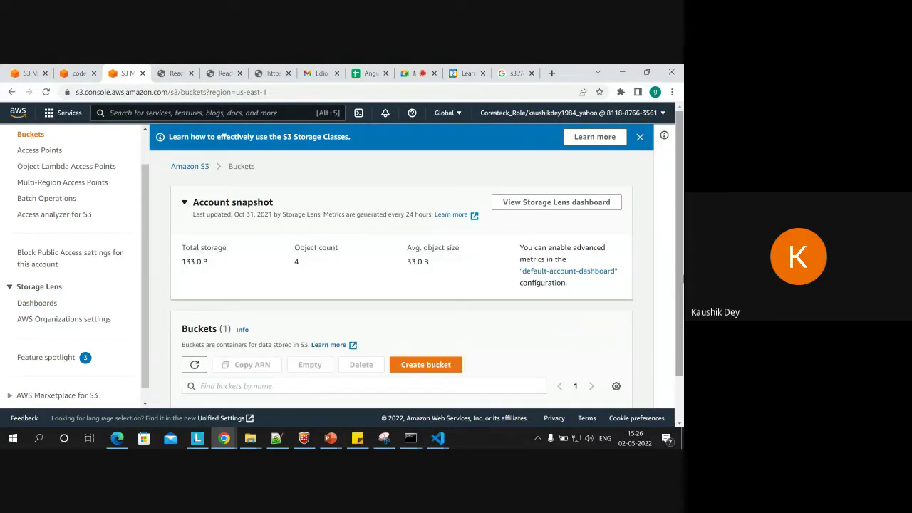
scroll(401, 285, down, 1)
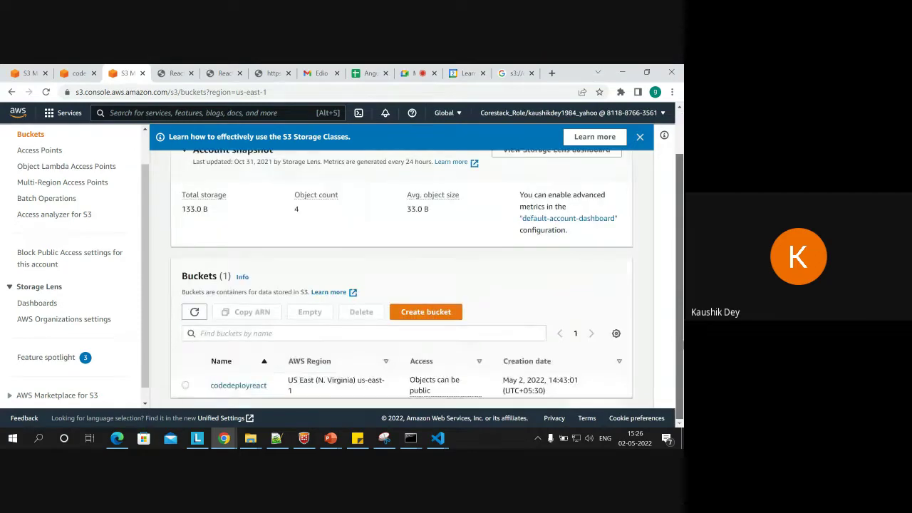
click(184, 385)
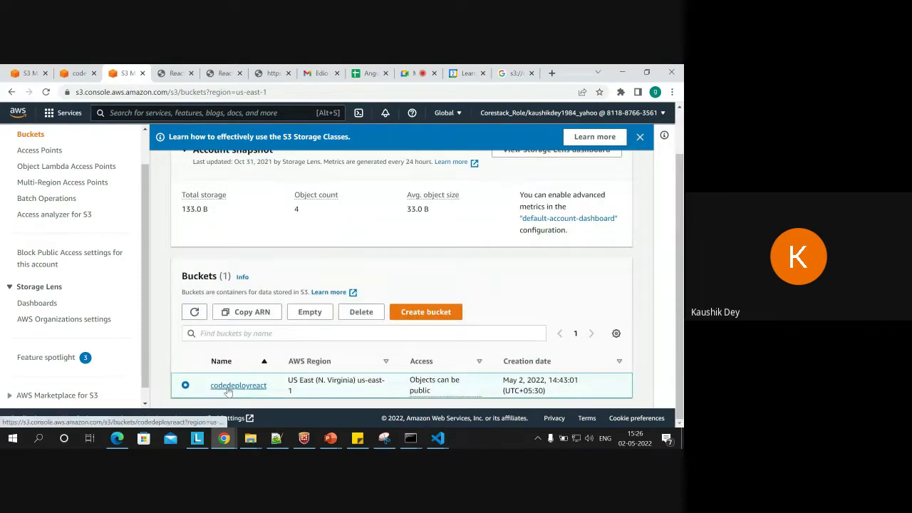
click(230, 386)
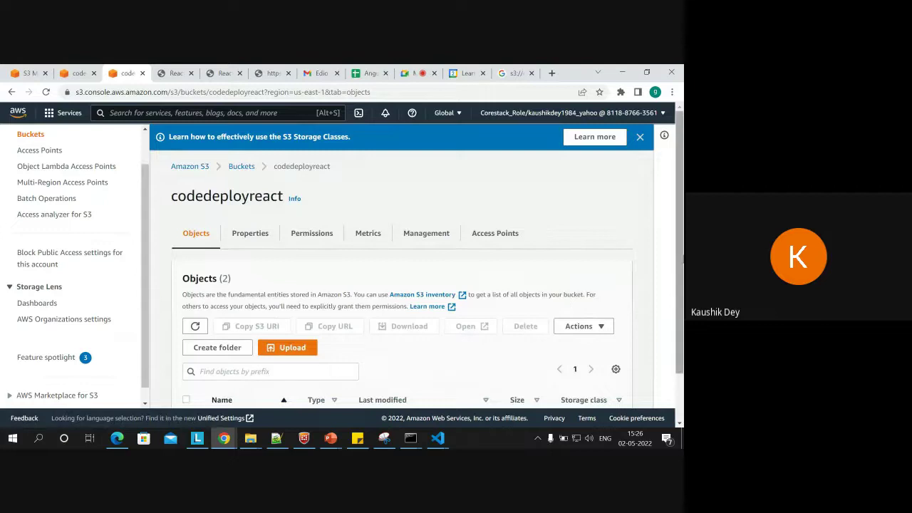
scroll(401, 285, down, 1)
Go back to the bucket list and read the explanation of codedeployreact's access status, closing it when done.
click(11, 93)
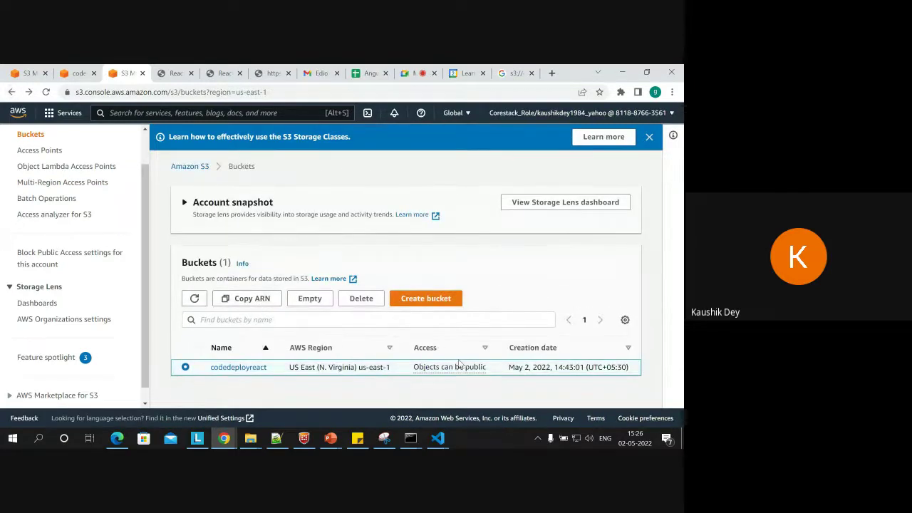
scroll(460, 367, down, 1)
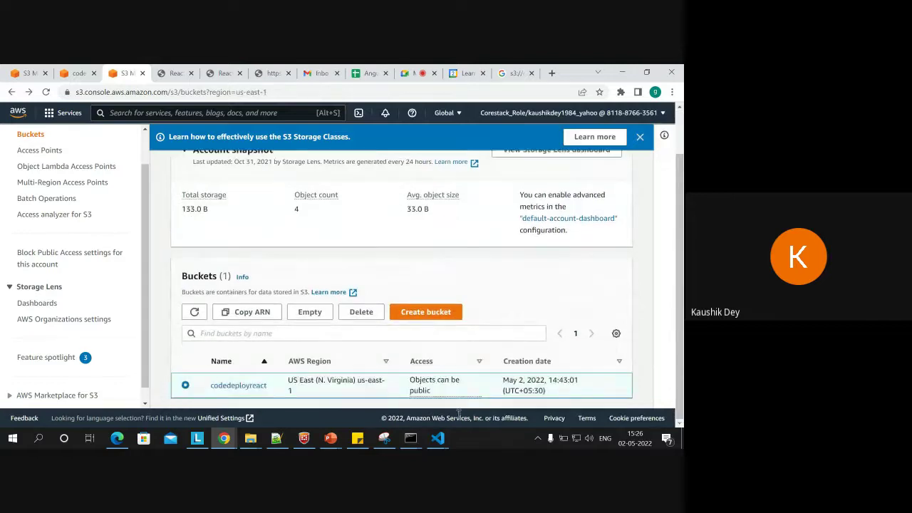
click(456, 392)
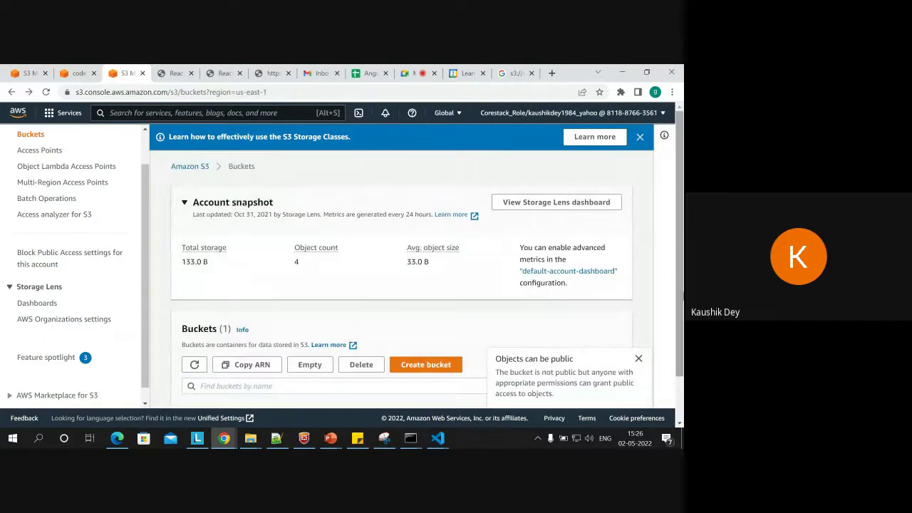
scroll(456, 356, down, 2)
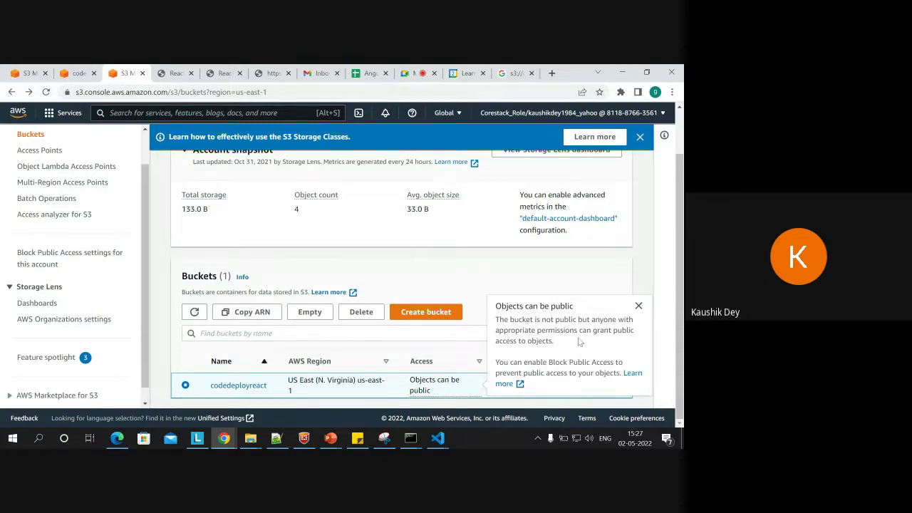
scroll(634, 308, up, 1)
scroll(483, 369, down, 1)
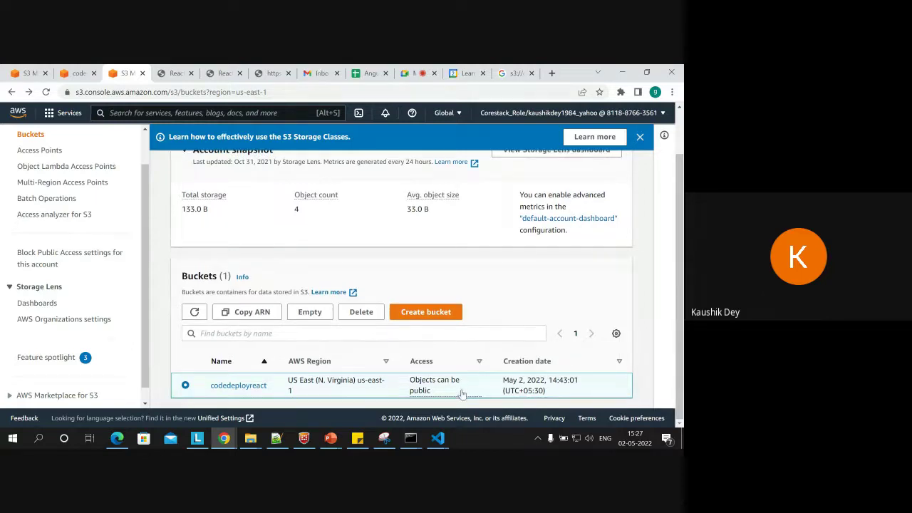
scroll(677, 256, up, 1)
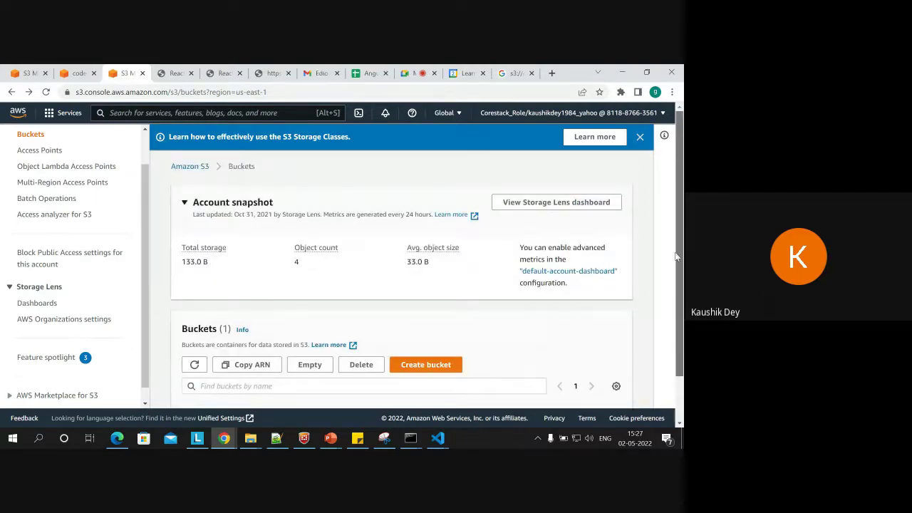
scroll(677, 285, down, 1)
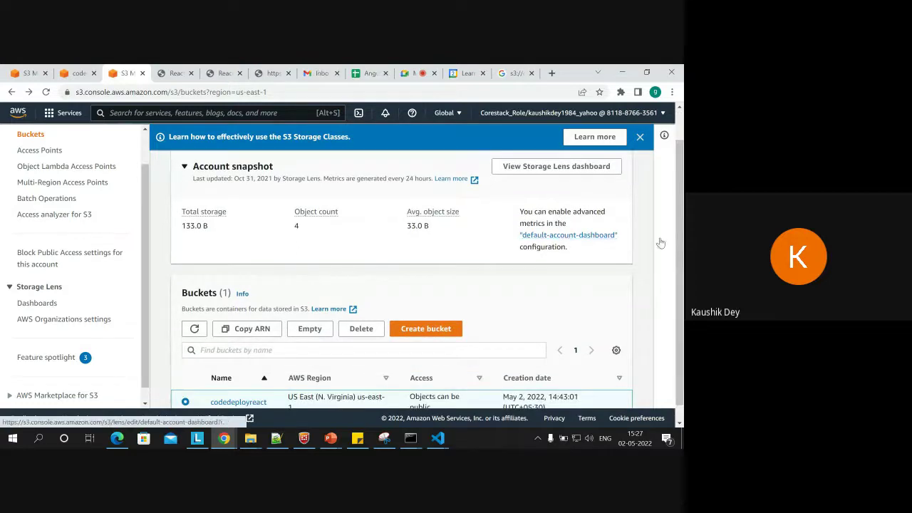
scroll(492, 335, down, 1)
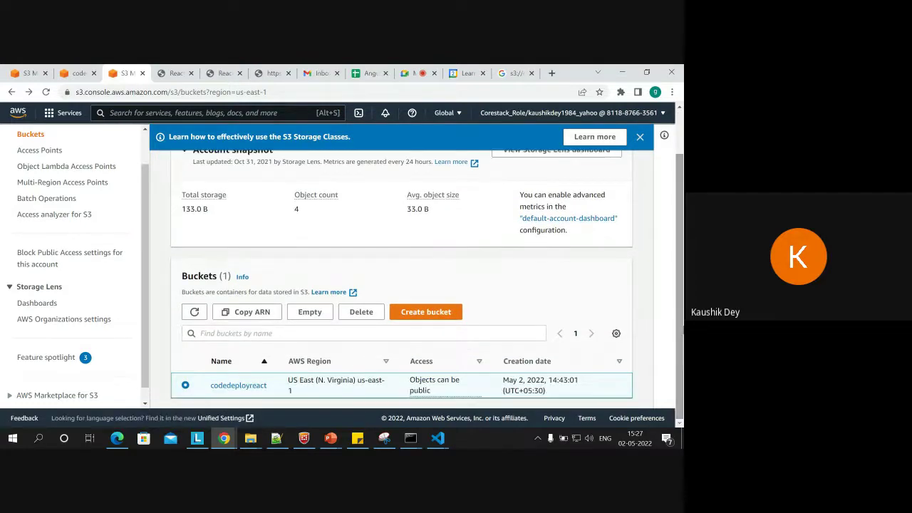
click(436, 393)
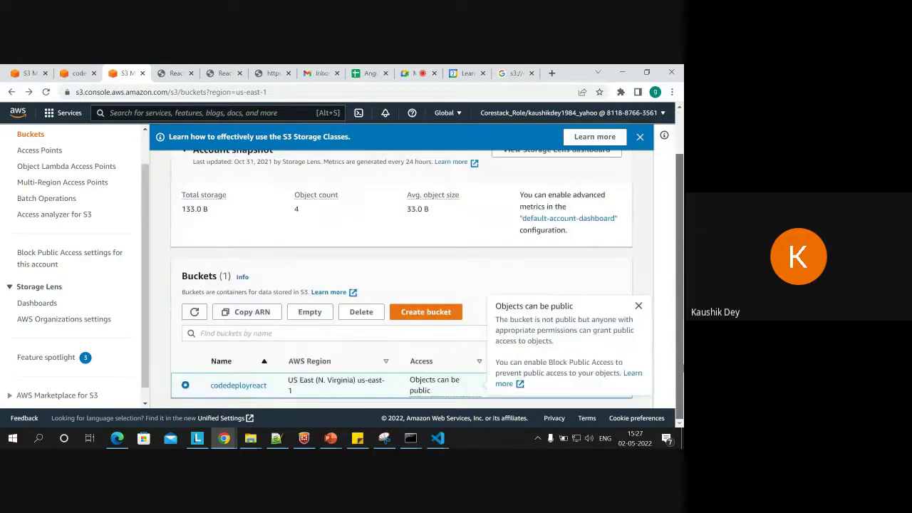
click(638, 306)
scroll(499, 356, down, 1)
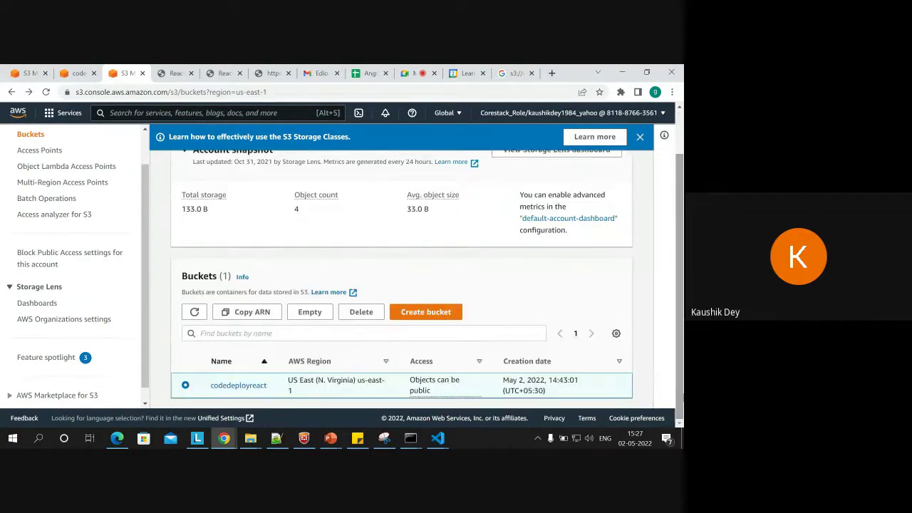
Start creating a new bucket named demobucket1, keeping US East (N. Virginia) us-east-1 as its AWS Region.
click(450, 315)
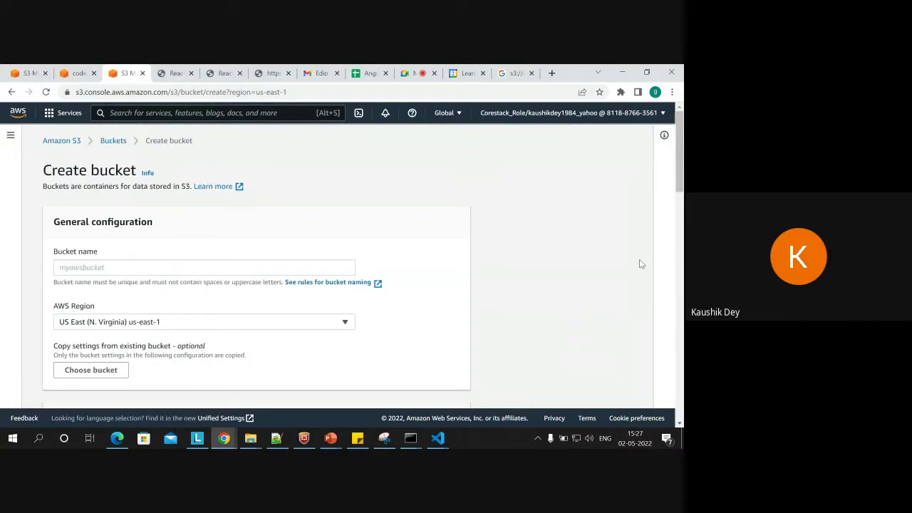
scroll(342, 271, down, 1)
scroll(242, 213, down, 1)
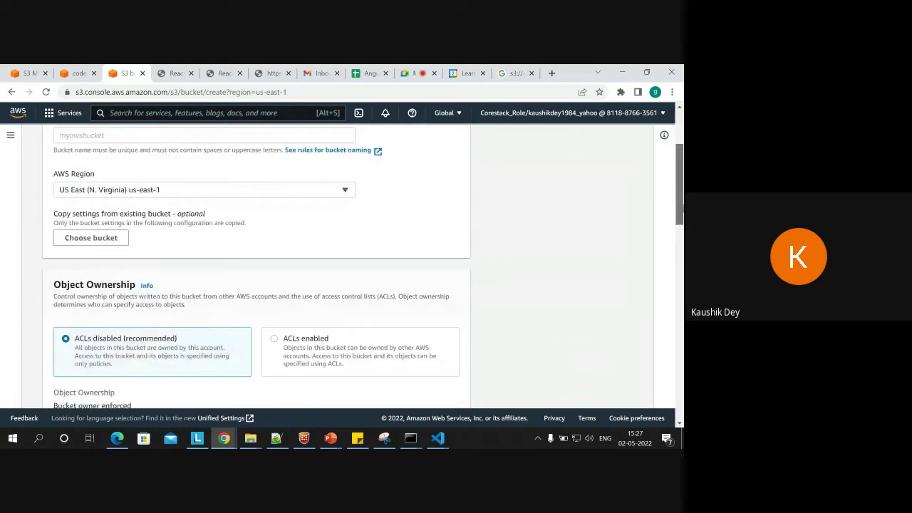
scroll(242, 213, up, 1)
click(240, 201)
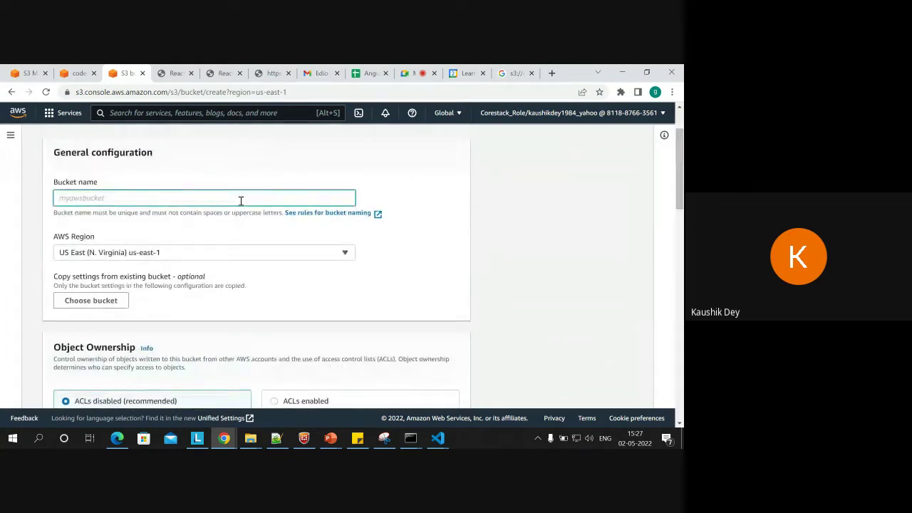
mouse_move(680, 178)
mouse_down()
mouse_move(681, 210)
mouse_move(676, 178)
mouse_up()
text(demobucket1)
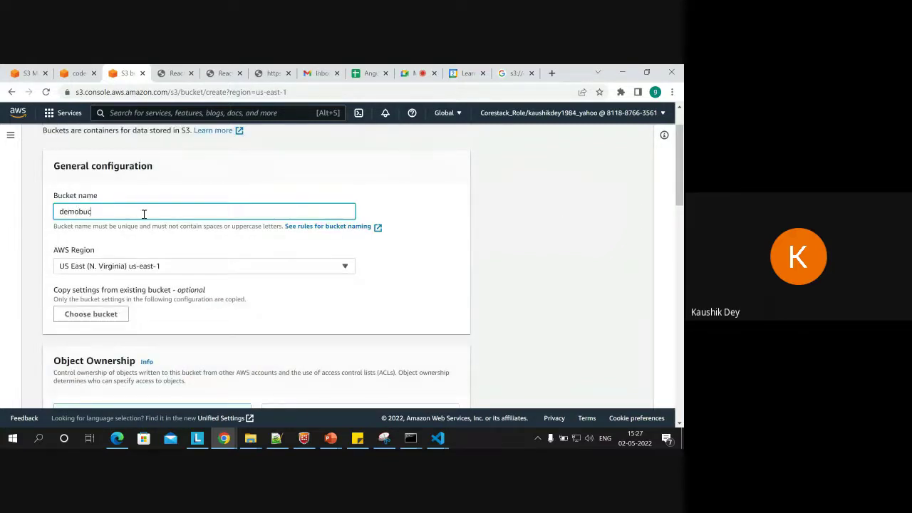
click(114, 269)
click(114, 269)
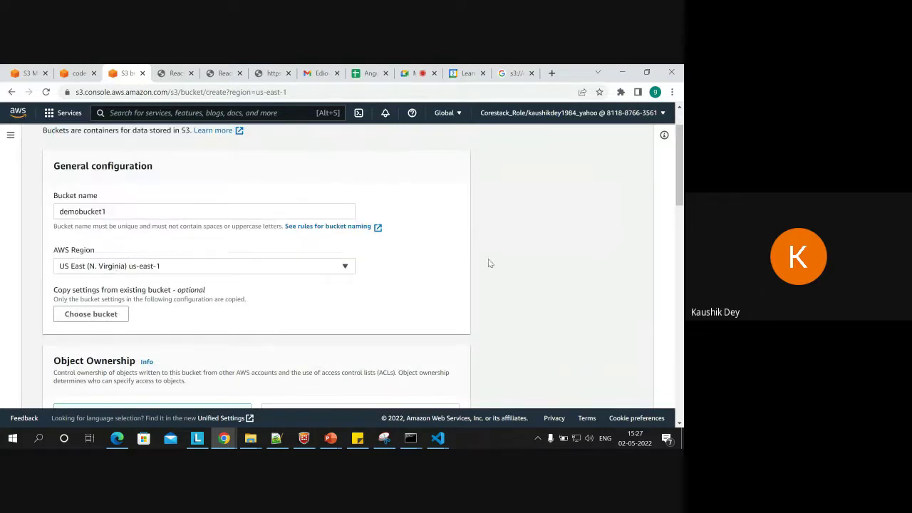
Enable ACLs under Object Ownership for the new bucket, keeping Bucket owner preferred.
scroll(683, 218, down, 3)
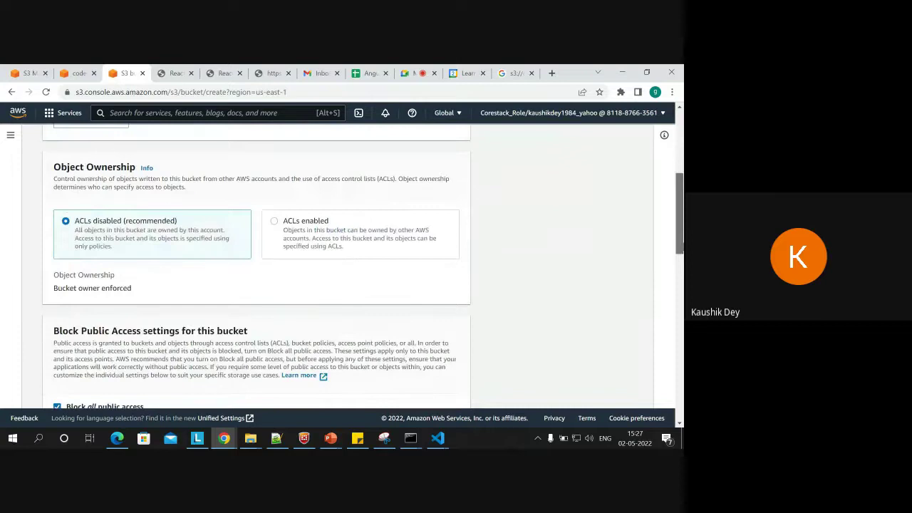
click(274, 211)
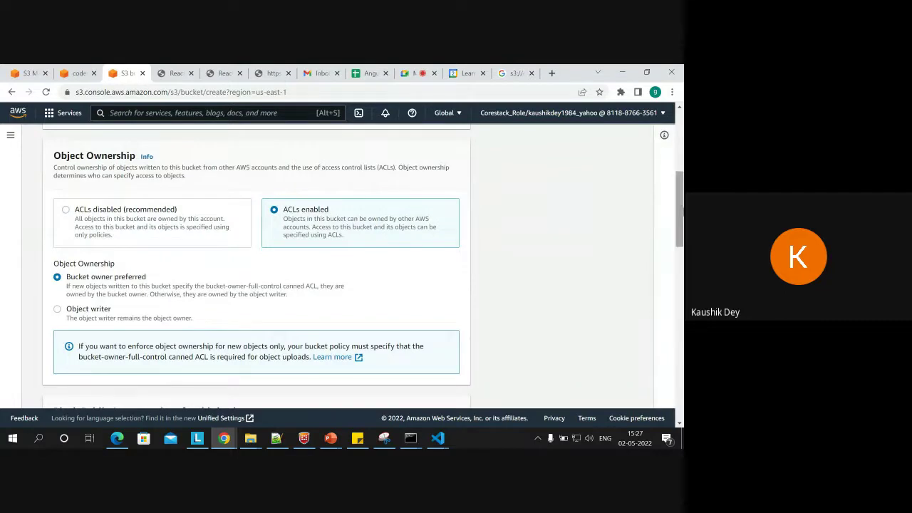
scroll(679, 221, down, 1)
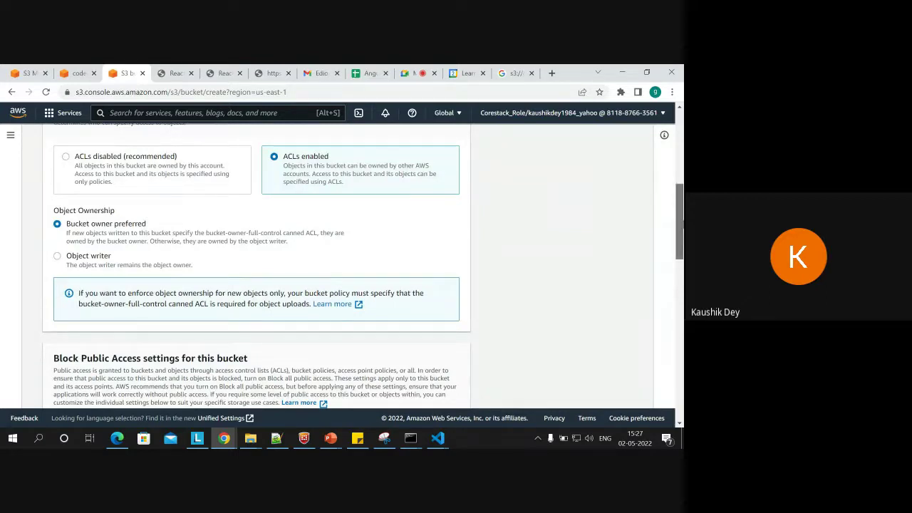
scroll(256, 271, down, 3)
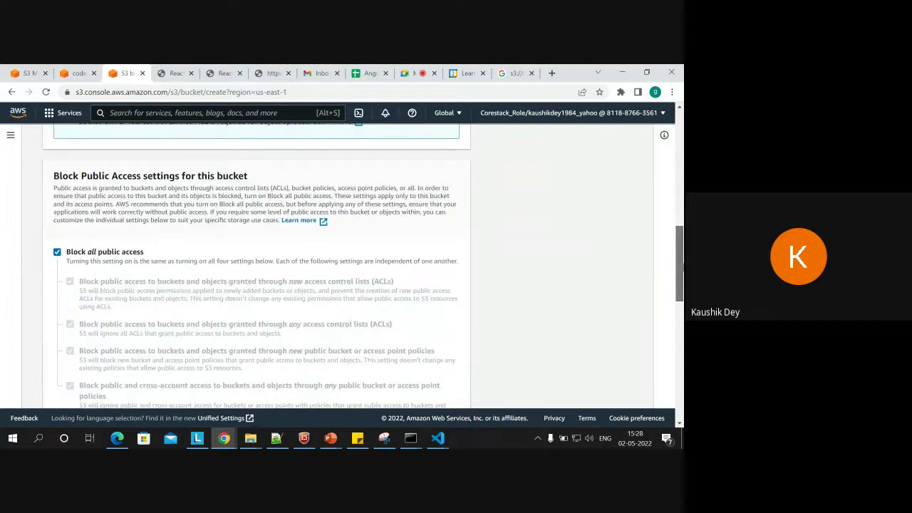
Turn off Block all public access for the new bucket and acknowledge that its objects might become public.
scroll(60, 169, down, 2)
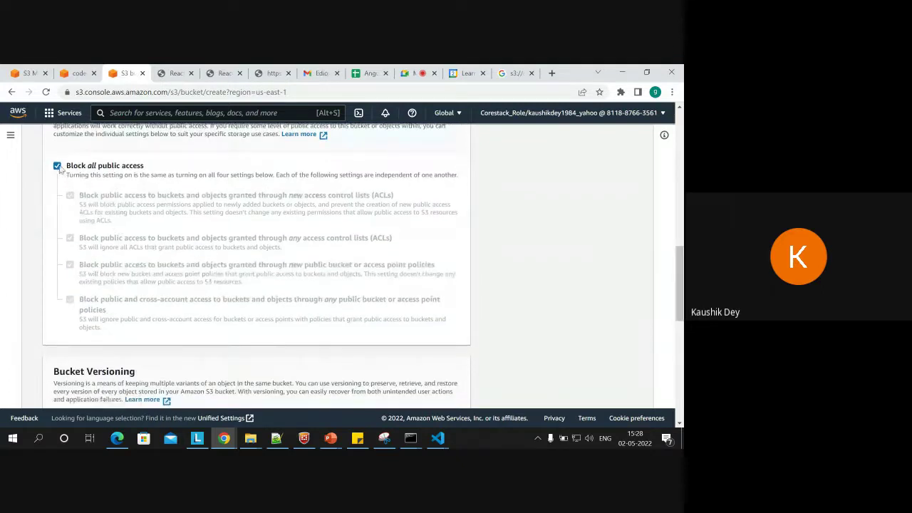
click(57, 166)
scroll(77, 257, down, 3)
click(91, 214)
scroll(679, 314, down, 1)
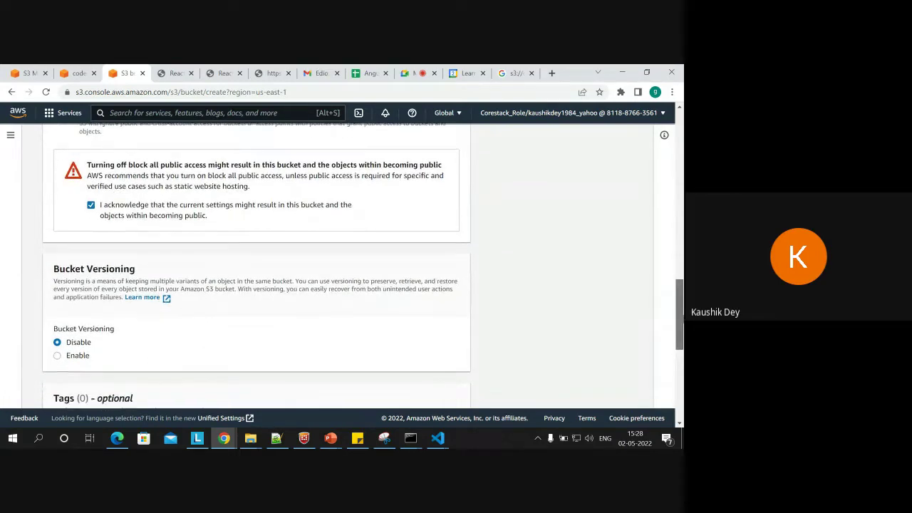
Expand the advanced settings, leave versioning, encryption and Object Lock disabled, and try to create the bucket as demobucket1.
scroll(679, 313, down, 4)
scroll(679, 314, down, 1)
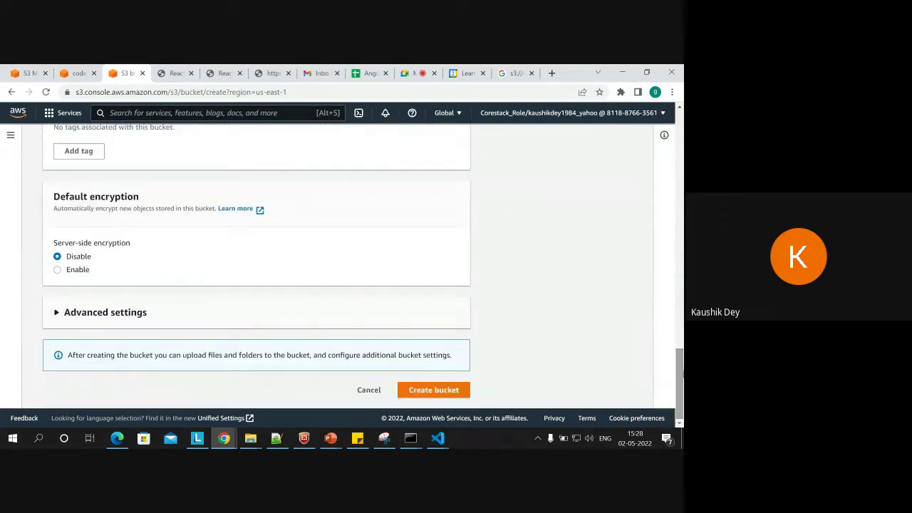
click(59, 315)
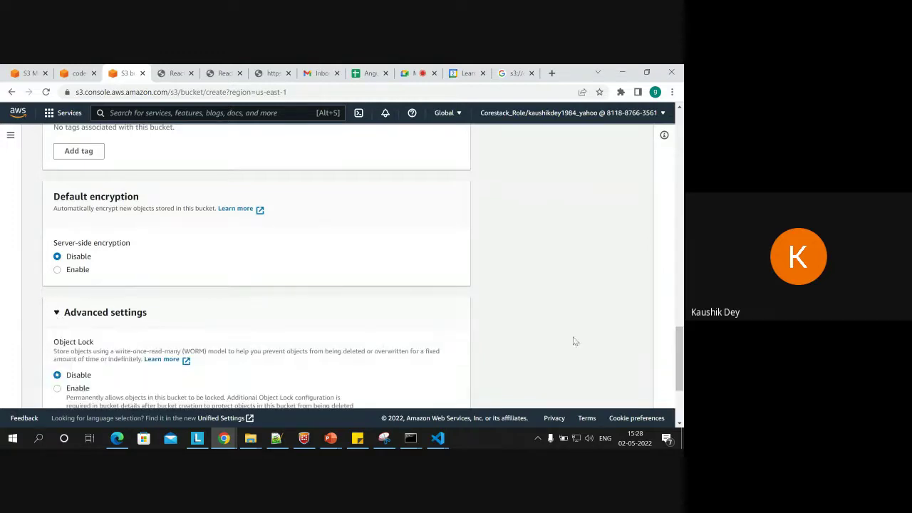
scroll(679, 342, down, 2)
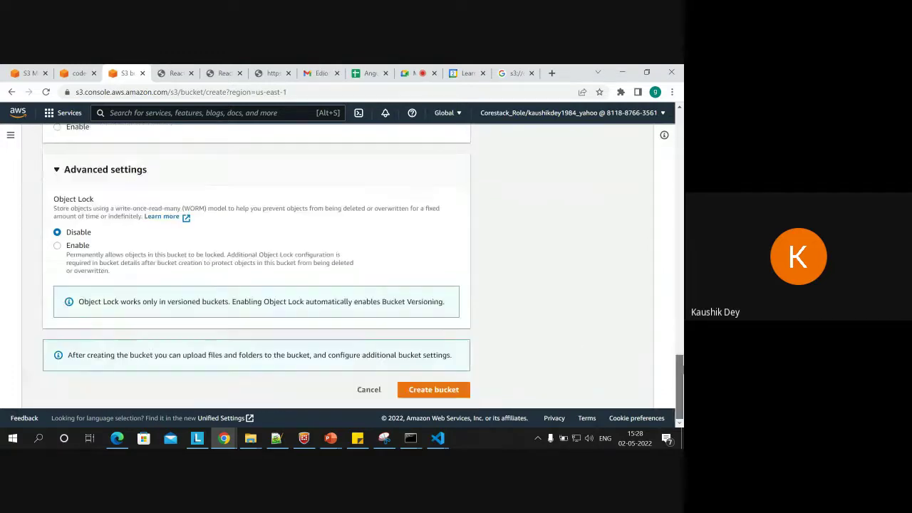
click(442, 389)
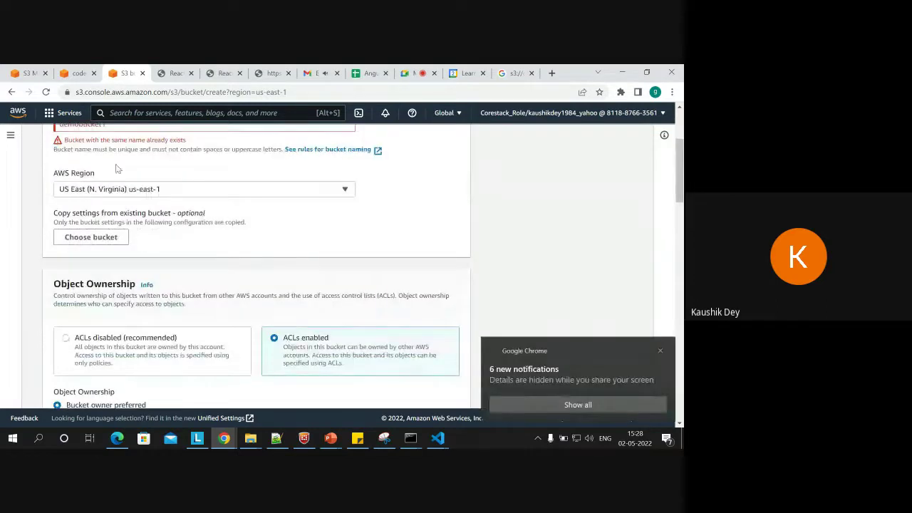
Change the new bucket's name to demobucketnd.
scroll(185, 255, up, 1)
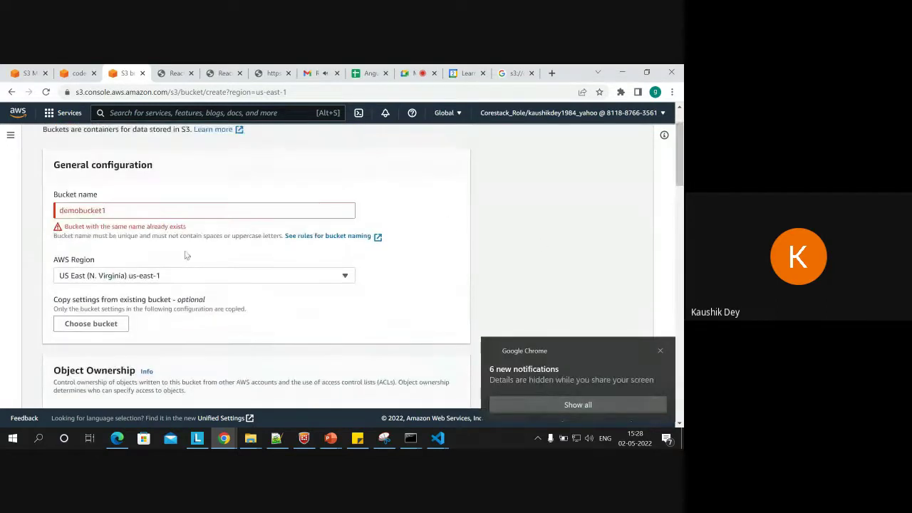
click(113, 211)
key(BackSpace)
text(jj)
key(BackSpace)
key(BackSpace)
text(new)
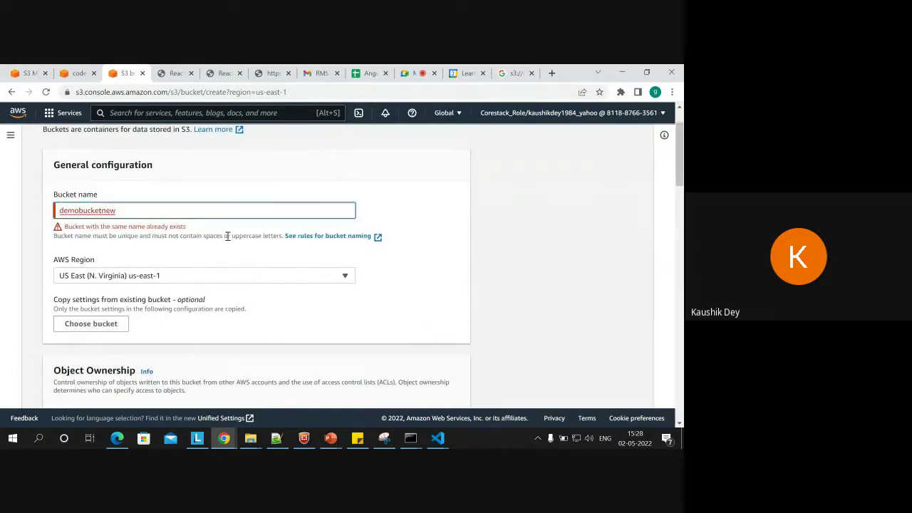
key(BackSpace)
key(BackSpace)
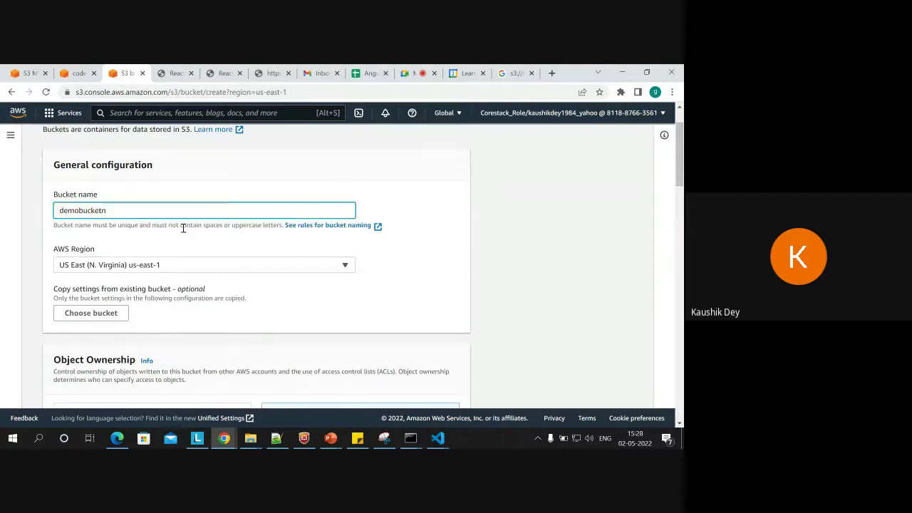
click(188, 248)
Create the demobucketnd bucket with the remaining settings as configured.
drag(678, 160, 679, 260)
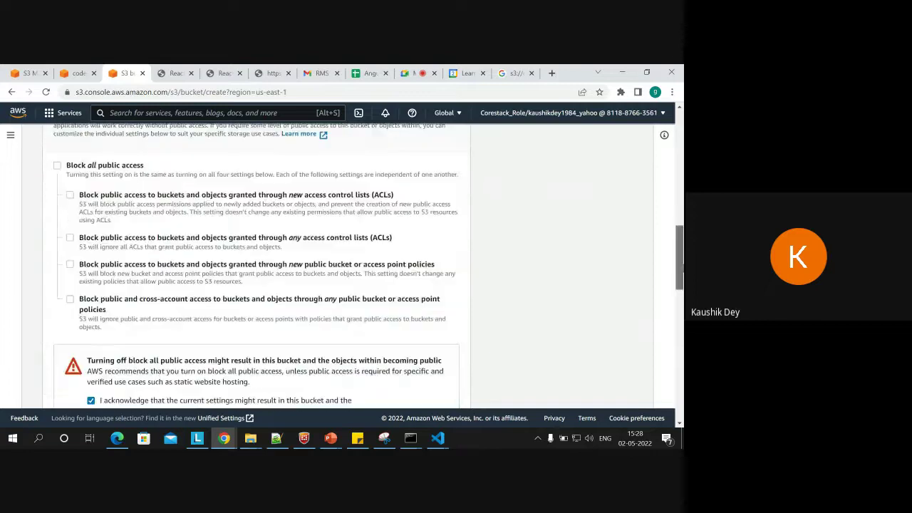
scroll(257, 270, down, 10)
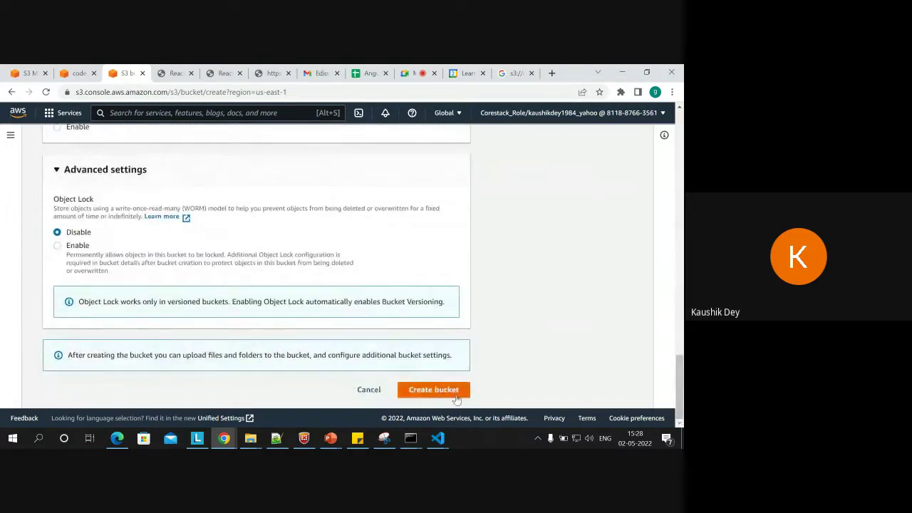
click(456, 395)
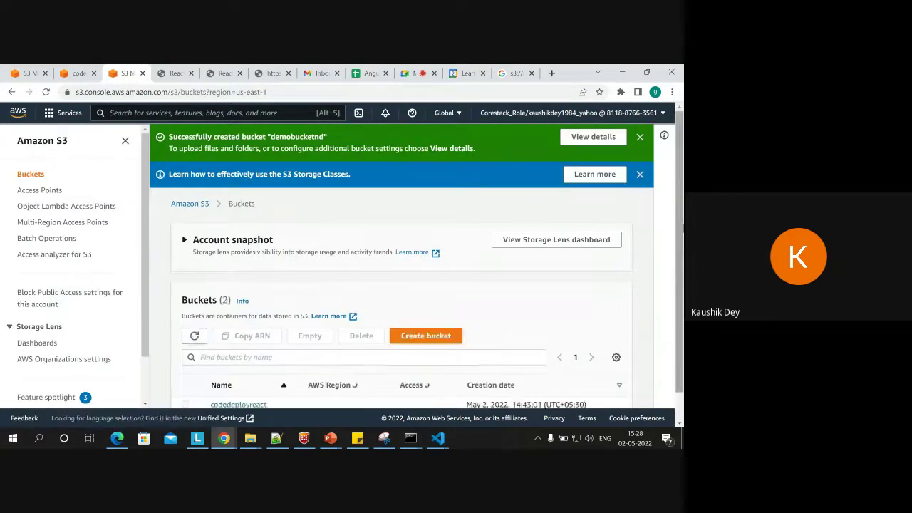
Open the demobucketnd bucket from the bucket list and close the help information about objects.
scroll(399, 285, down, 2)
scroll(399, 284, down, 1)
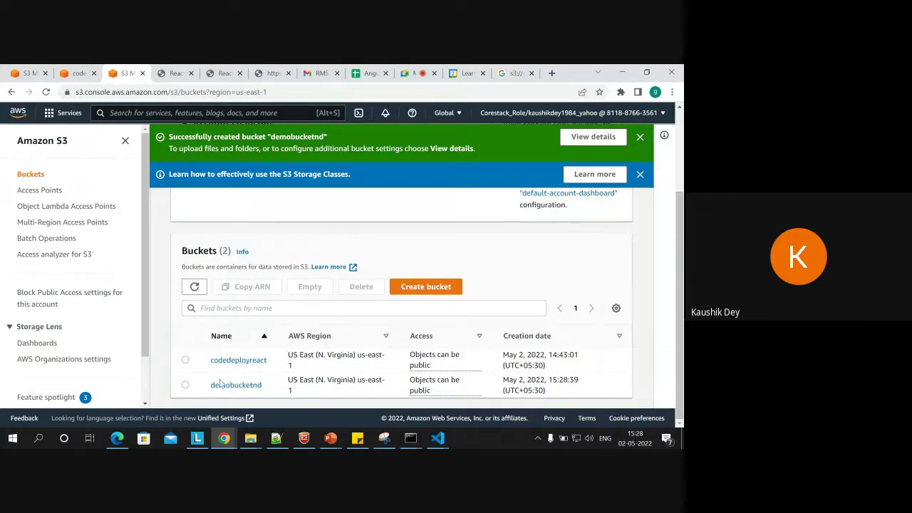
drag(227, 369, 230, 384)
click(230, 385)
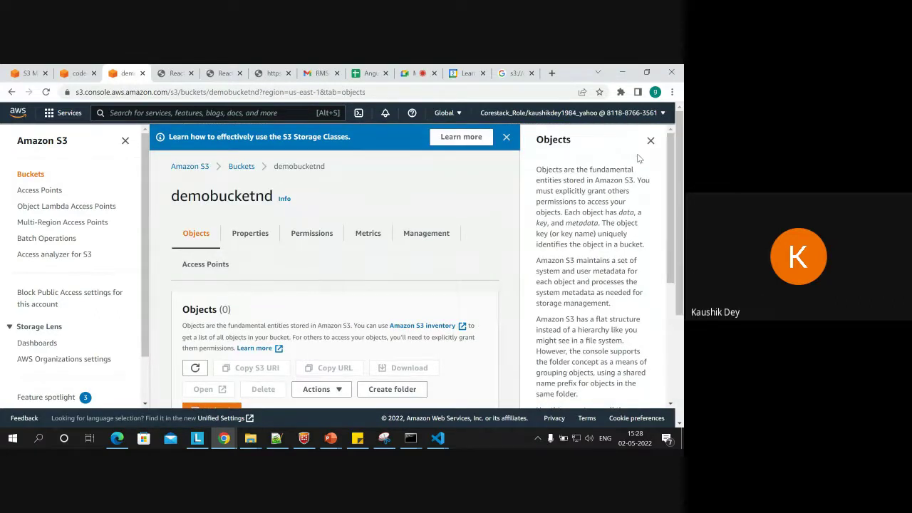
click(650, 141)
scroll(661, 274, down, 2)
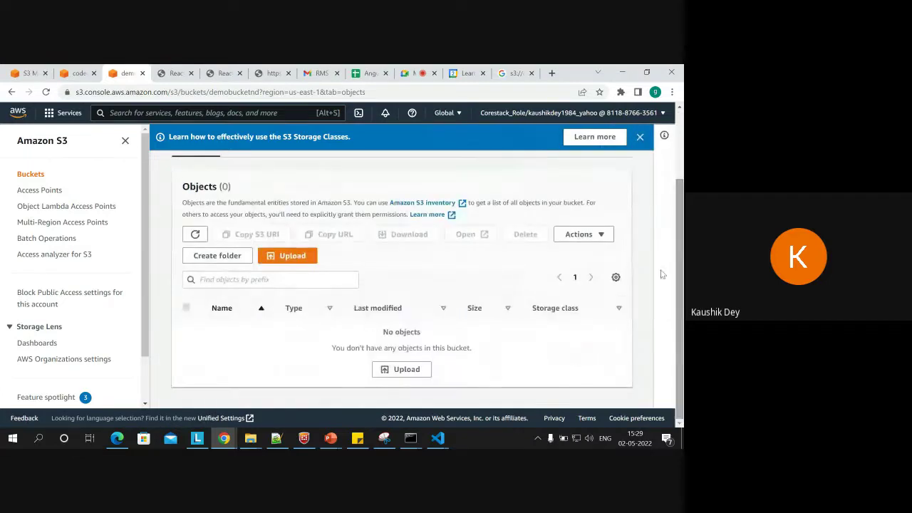
Switch to the build folder in File Explorer and add all its files and folders to an upload for demobucketnd.
mouse_move(228, 441)
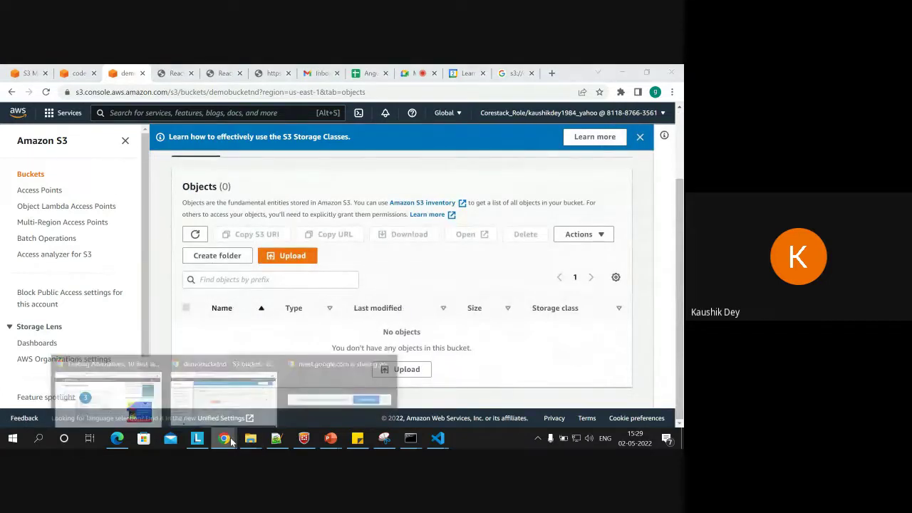
mouse_move(259, 441)
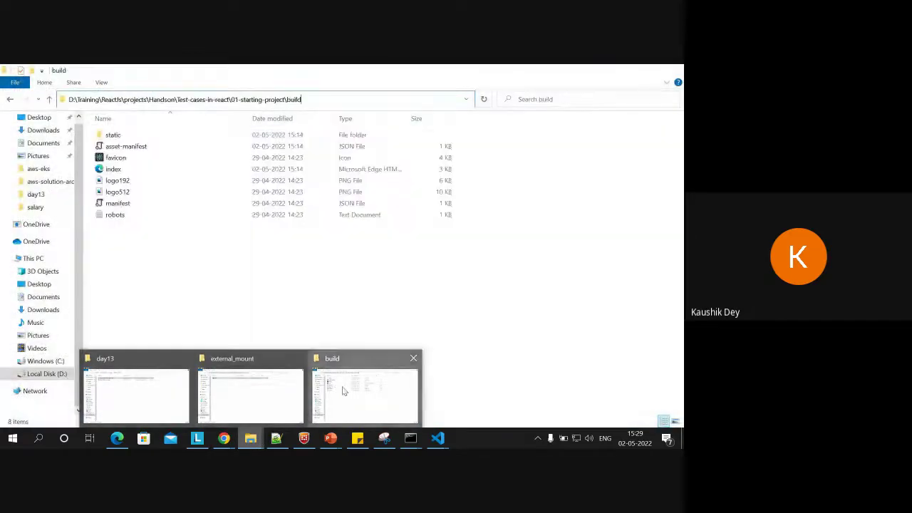
click(343, 390)
key(ctrl+a)
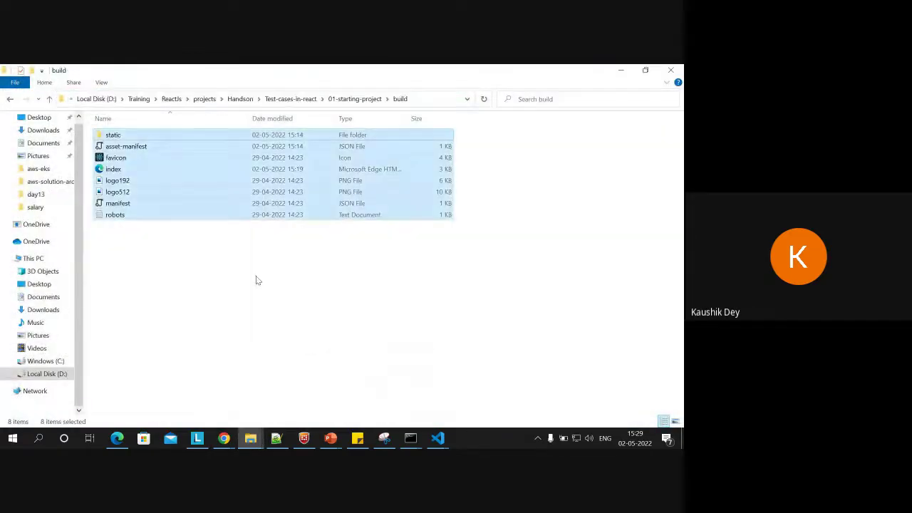
click(645, 70)
drag(307, 218, 533, 350)
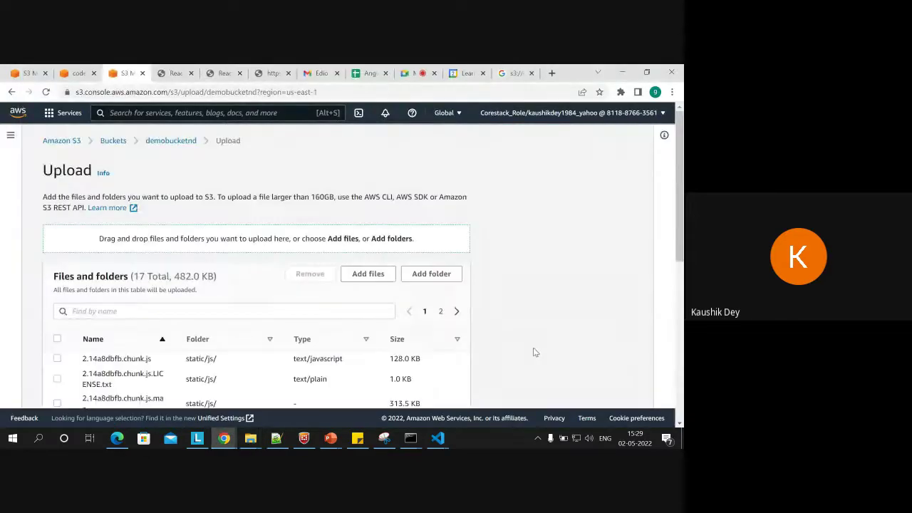
Look over the files queued for upload and select all those on the list's first page.
drag(681, 229, 681, 306)
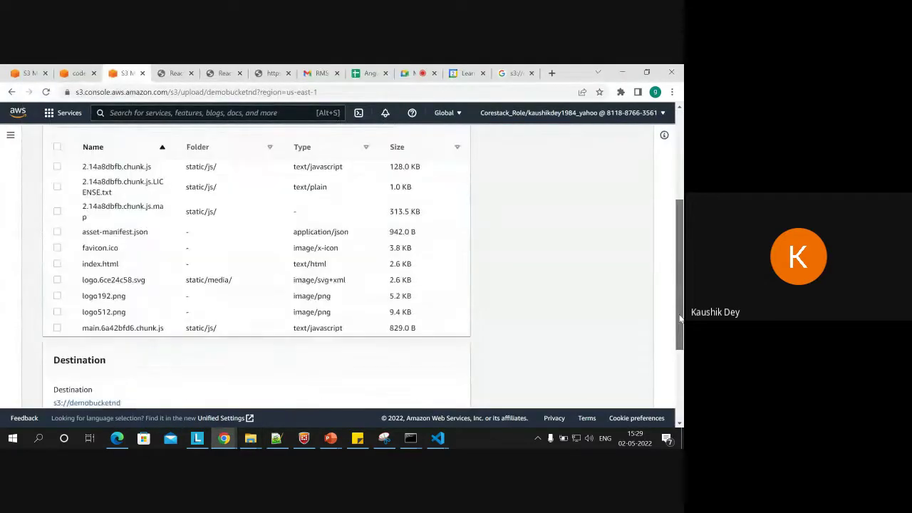
scroll(93, 330, up, 3)
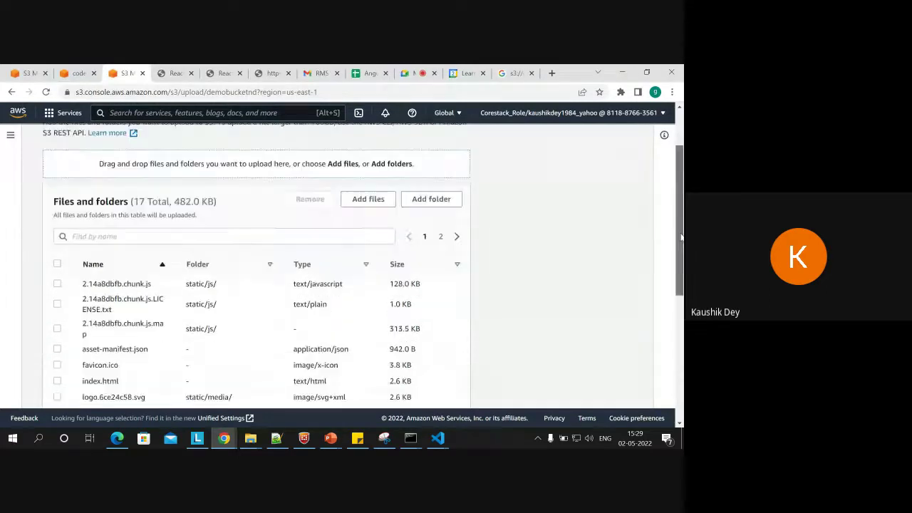
click(57, 265)
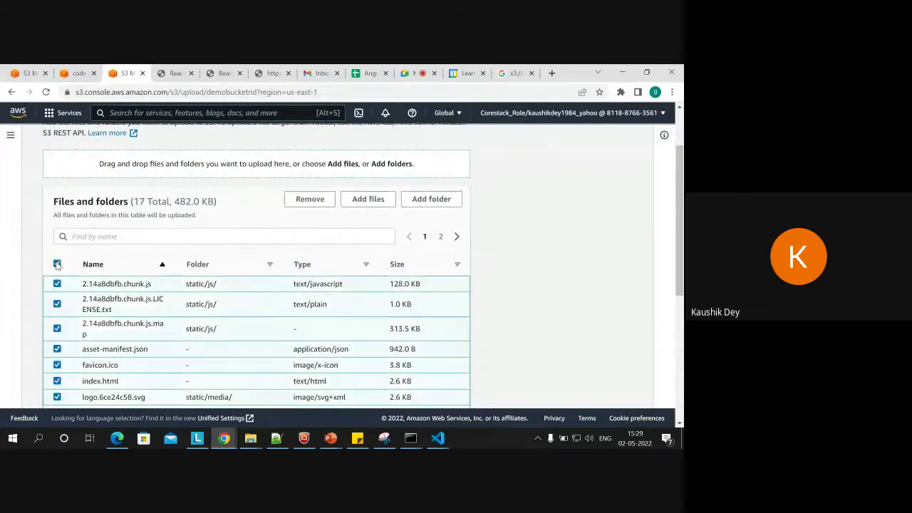
Grant public-read access to the files under Permissions, acknowledge the risk, and upload them to s3://demobucketnd.
drag(682, 221, 681, 346)
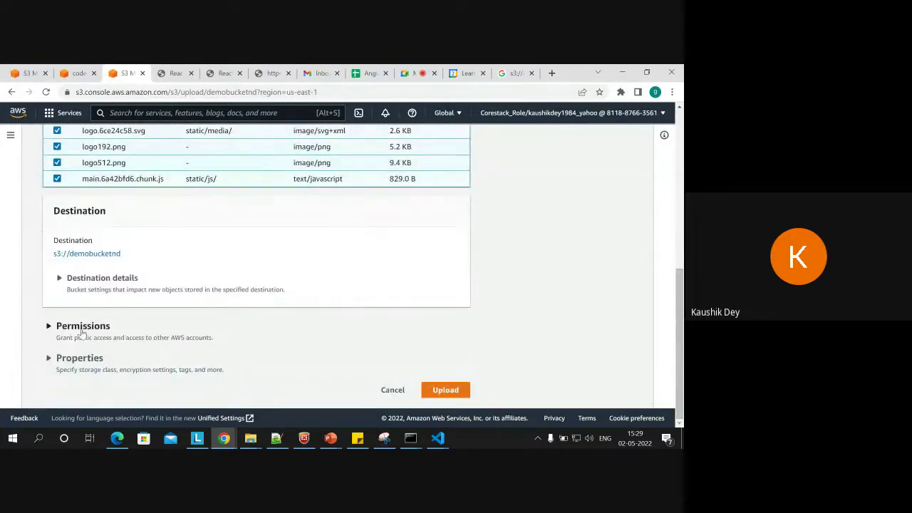
click(50, 326)
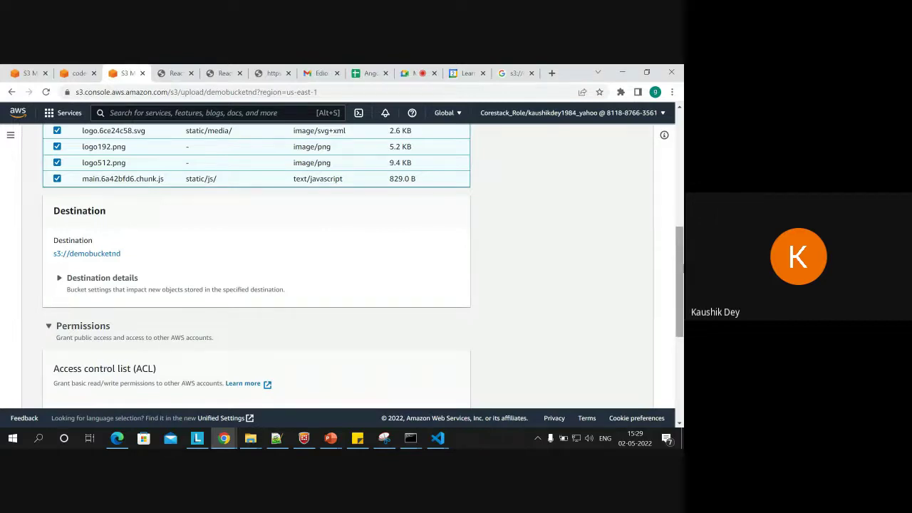
scroll(679, 314, down, 2)
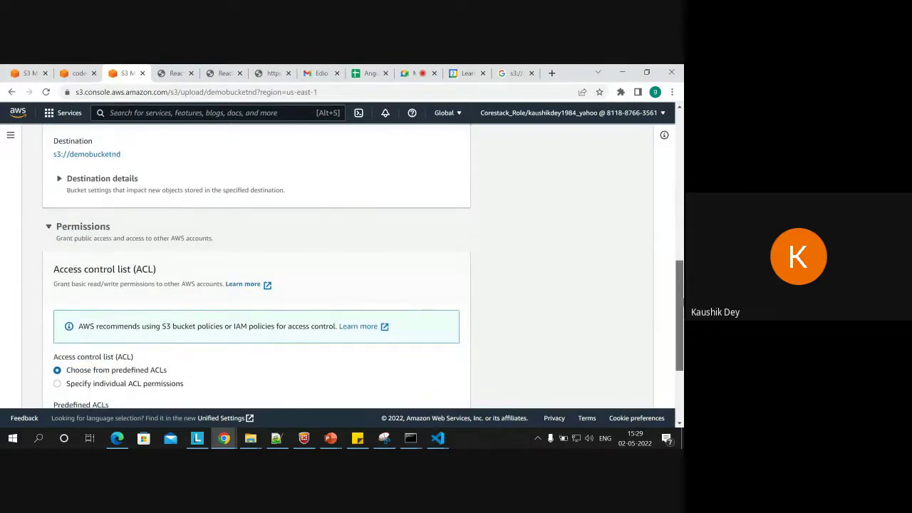
scroll(680, 314, down, 2)
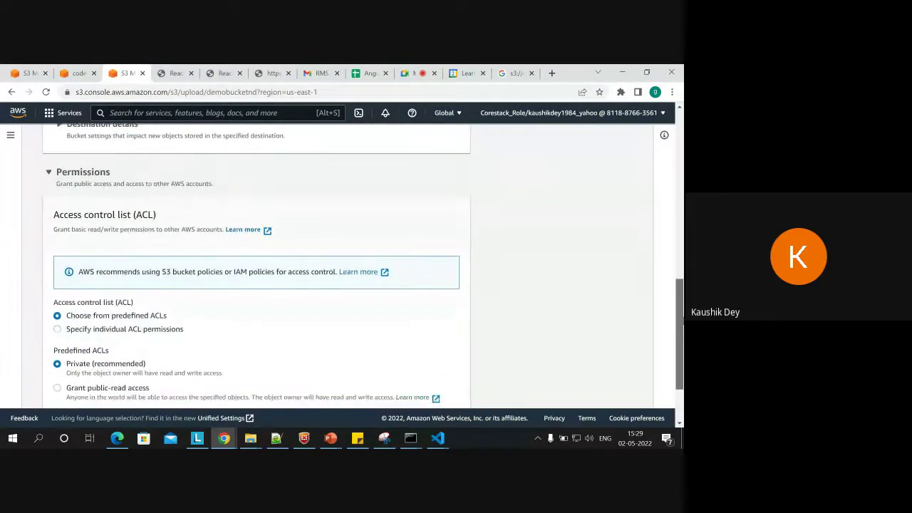
scroll(680, 324, down, 1)
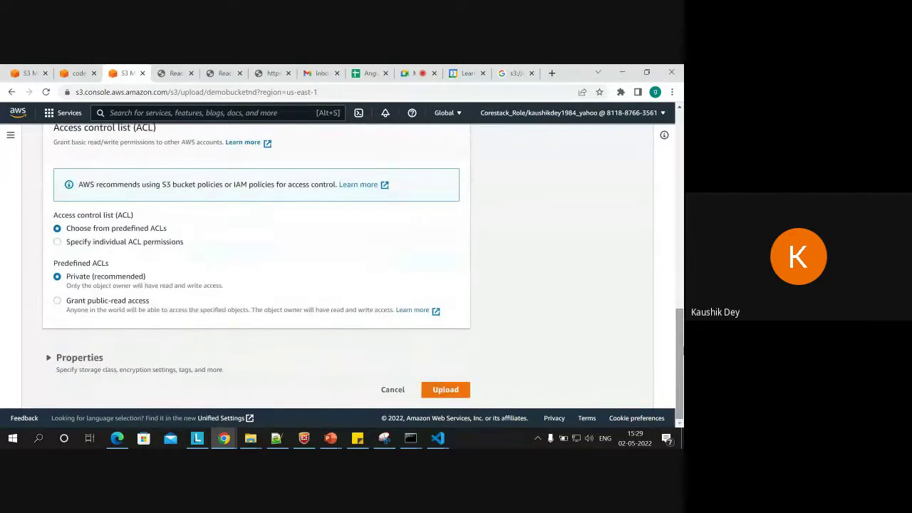
click(57, 302)
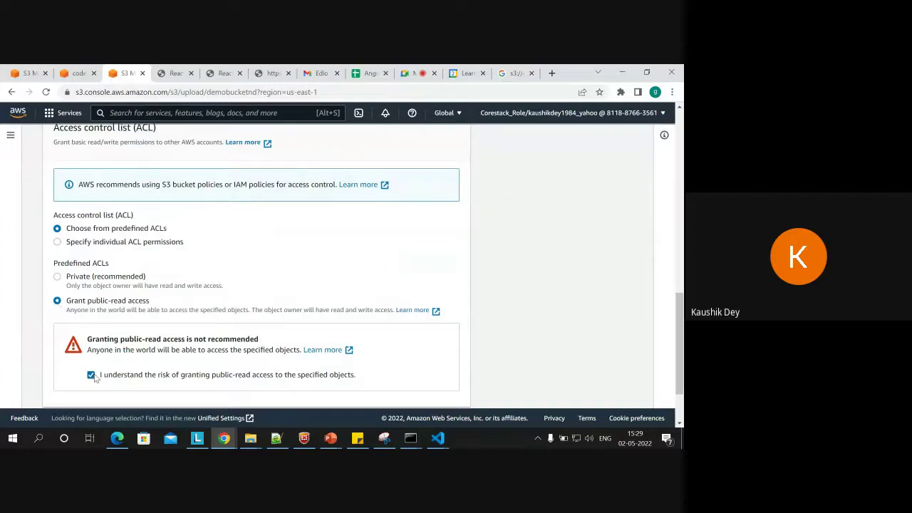
scroll(679, 398, down, 1)
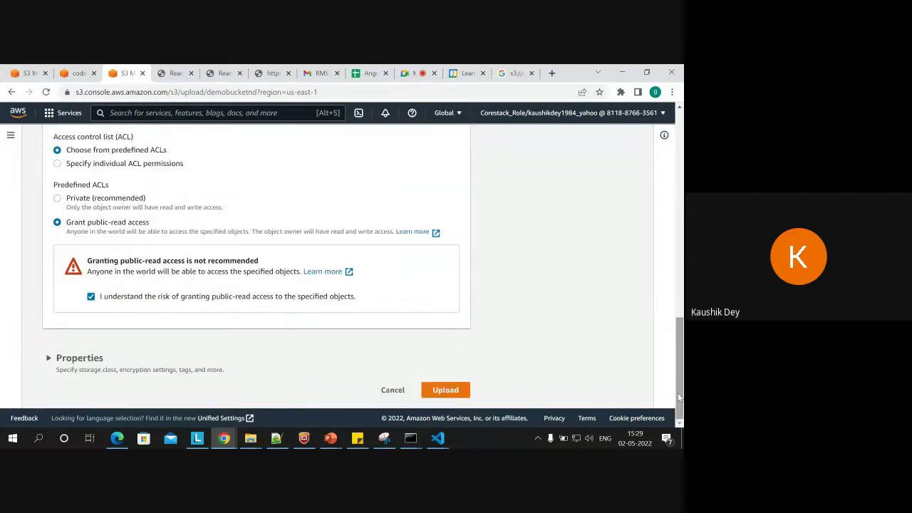
click(453, 391)
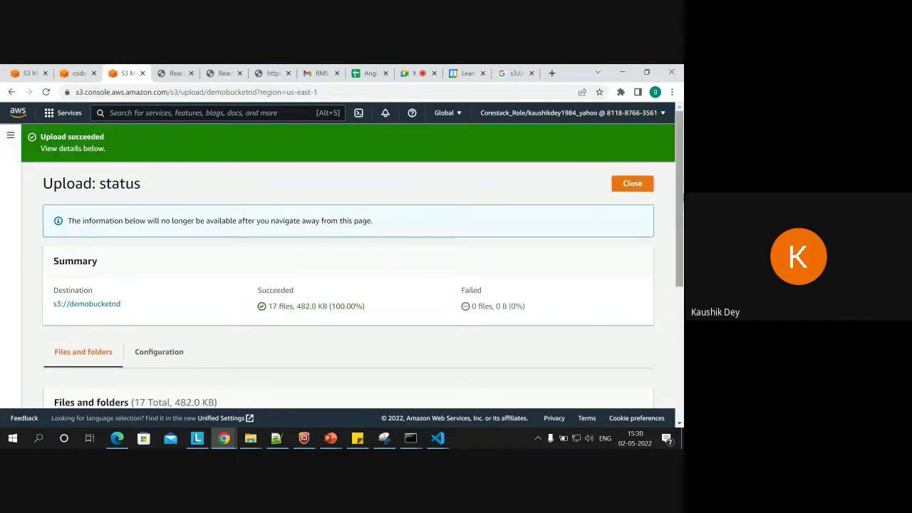
Close the upload status, select index.html among the bucket's objects and open it in the browser.
click(631, 185)
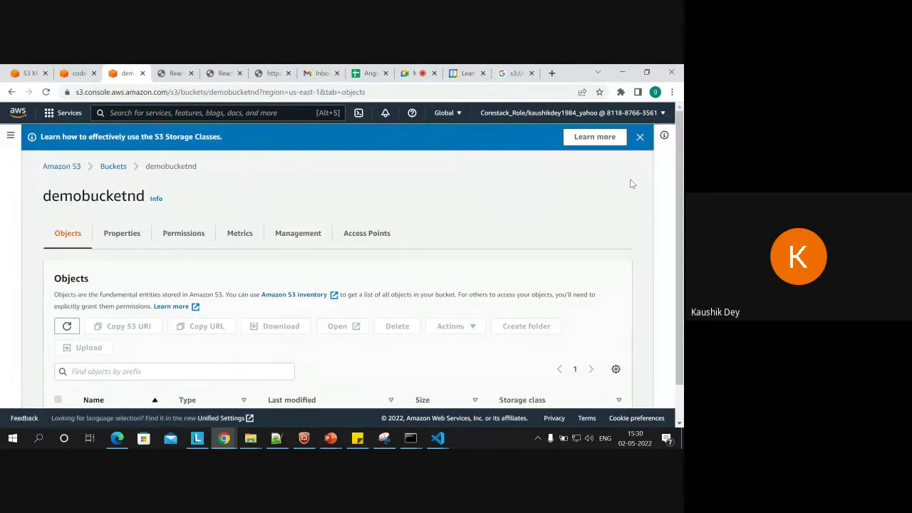
drag(682, 192, 683, 308)
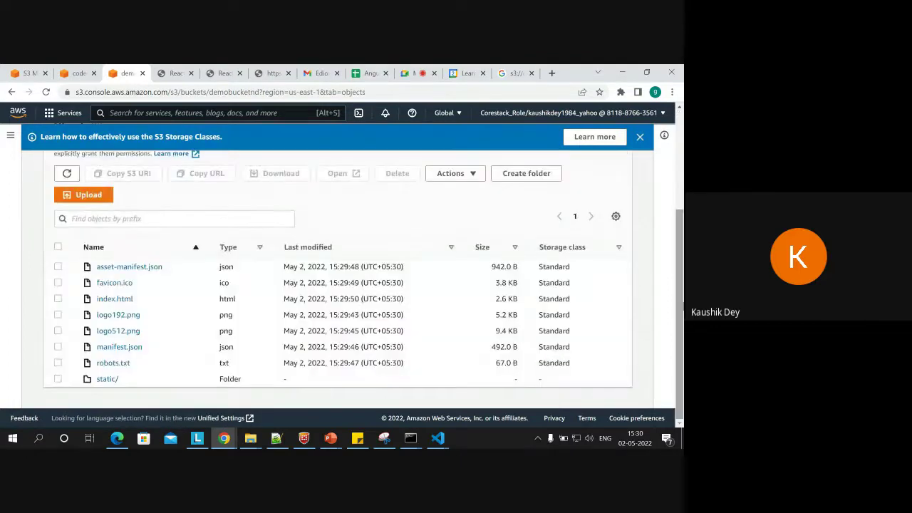
click(58, 300)
click(354, 175)
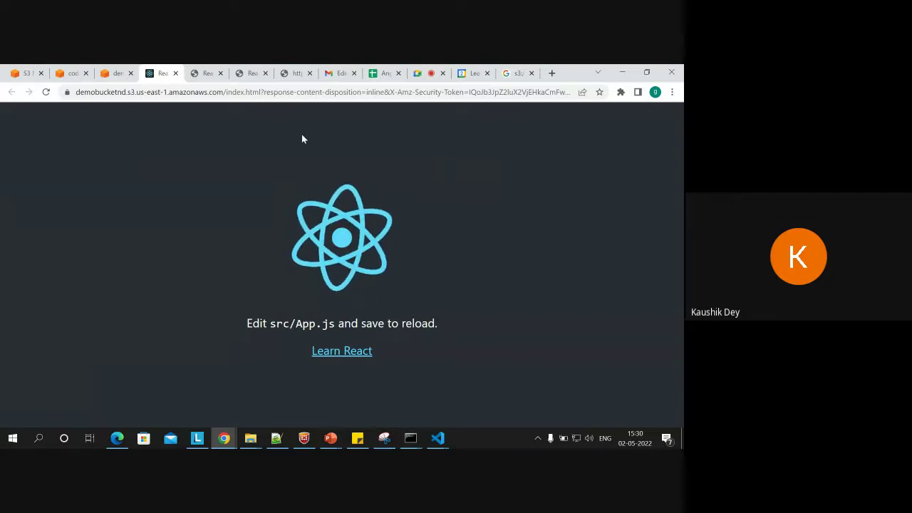
Inspect the opened page's full address and highlight the bucket name demobucketnd in it.
click(269, 93)
click(269, 95)
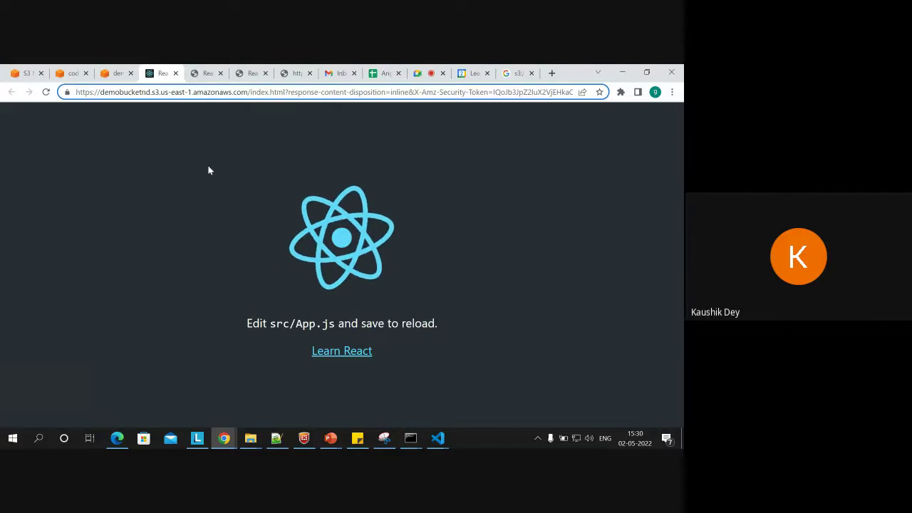
double_click(149, 93)
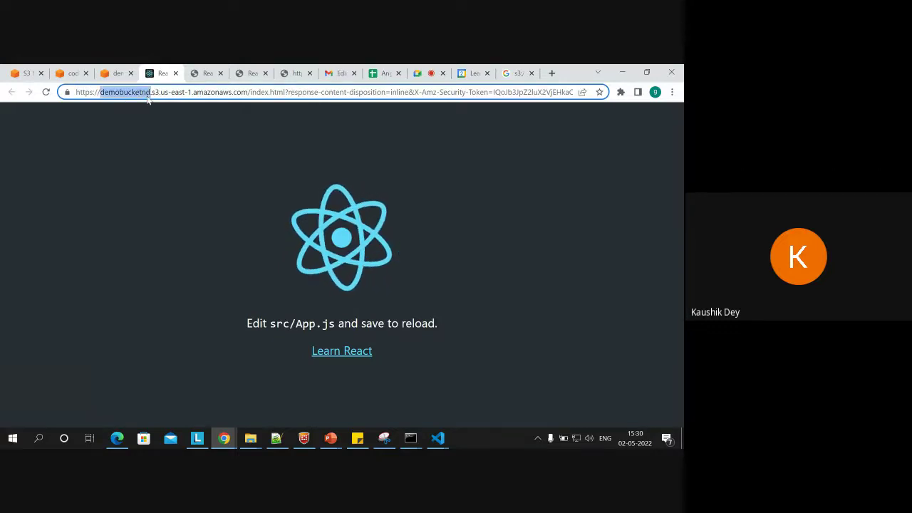
Return to the demobucketnd object list in the S3 console and refresh it.
click(161, 95)
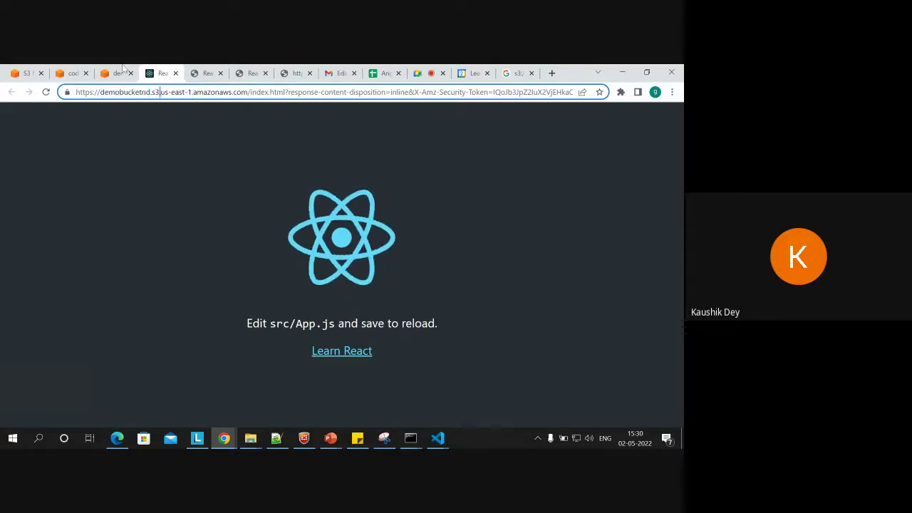
click(116, 73)
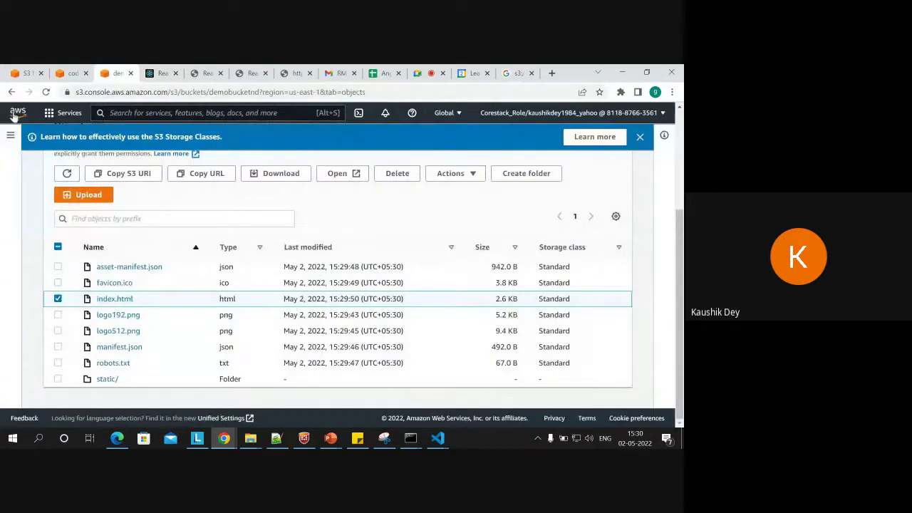
click(66, 174)
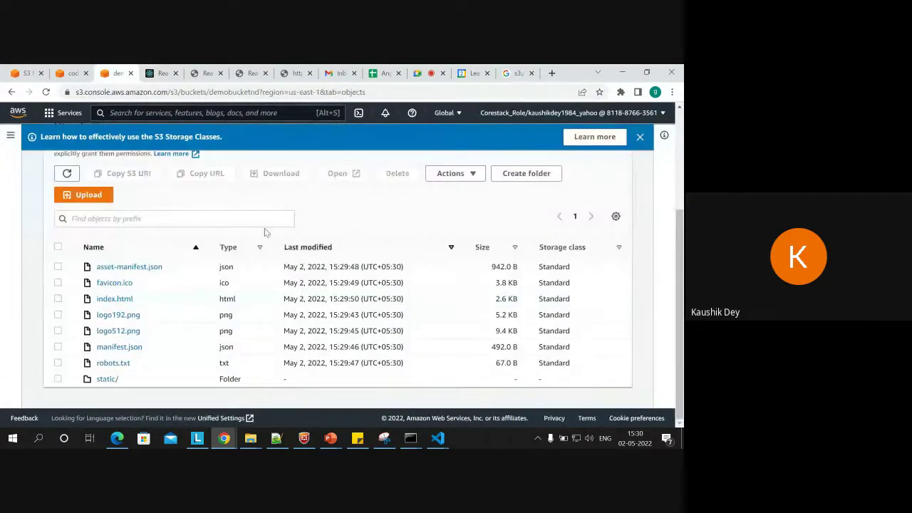
click(12, 92)
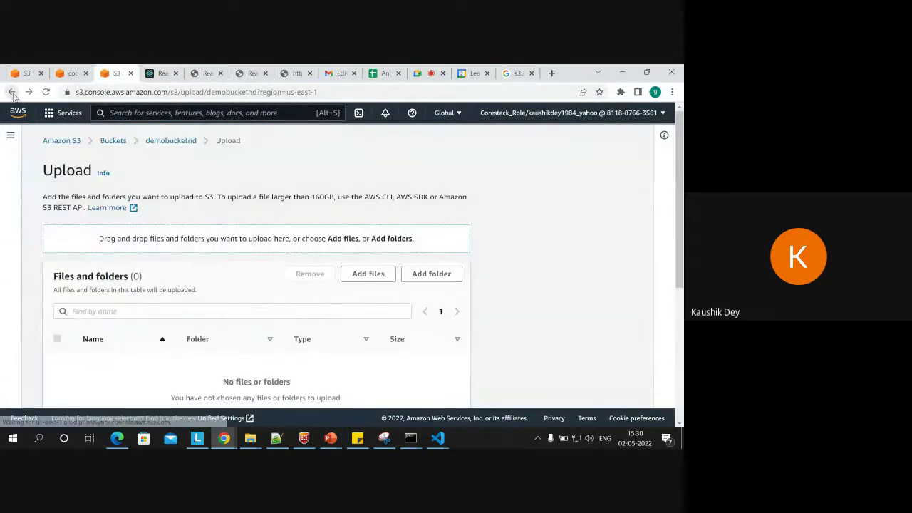
mouse_move(683, 234)
mouse_down()
mouse_move(682, 379)
mouse_move(683, 233)
mouse_up()
click(164, 141)
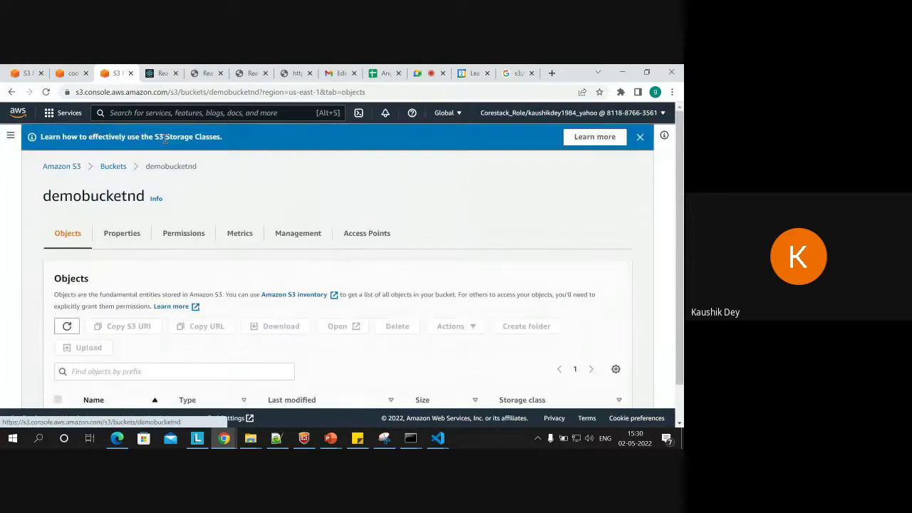
drag(683, 242, 683, 342)
scroll(221, 174, up, 3)
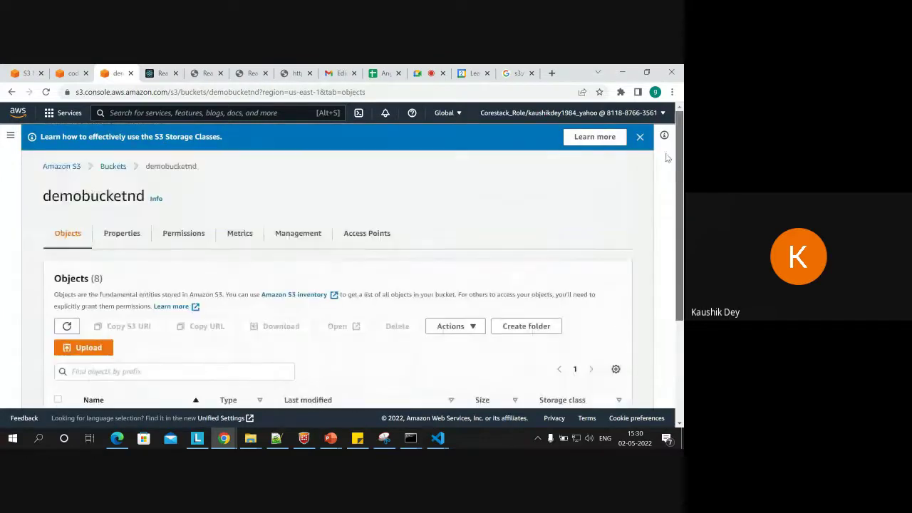
click(112, 166)
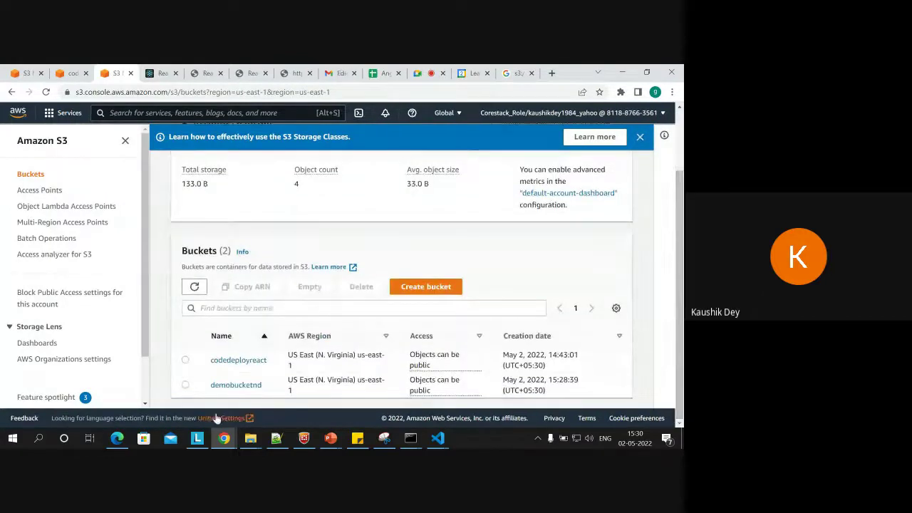
click(237, 385)
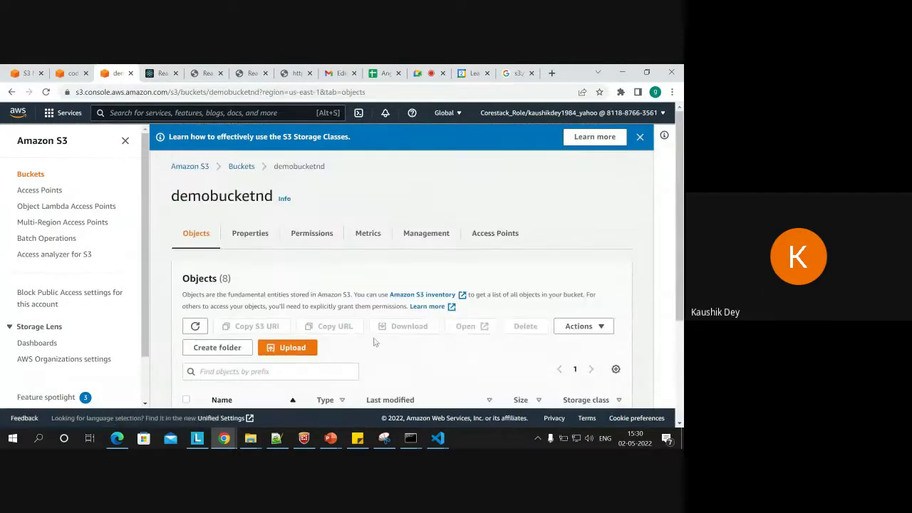
Open the details of index.html in demobucketnd and load its object URL in a new browser tab.
scroll(401, 285, down, 4)
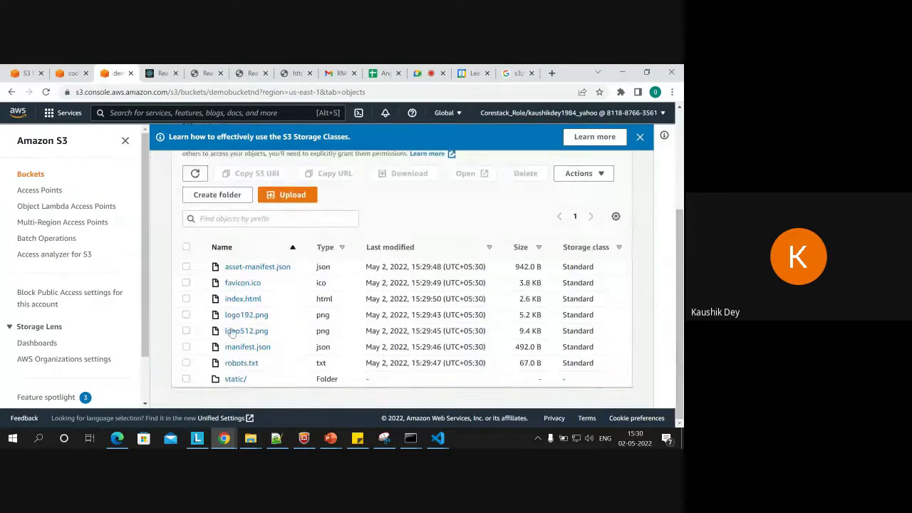
click(242, 299)
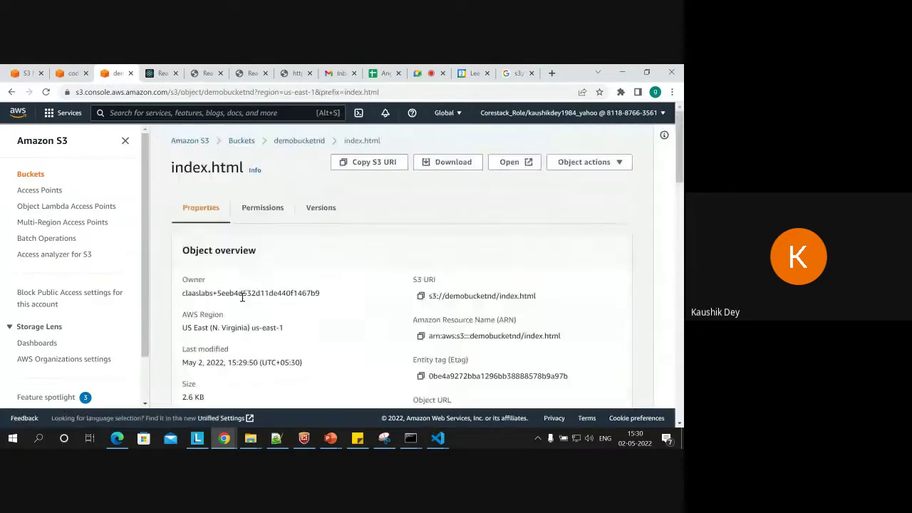
scroll(595, 221, down, 3)
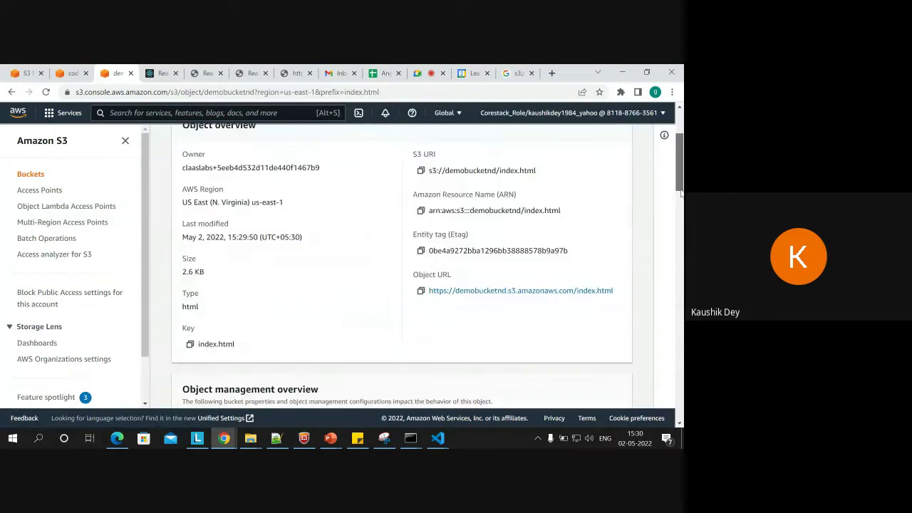
right_click(561, 205)
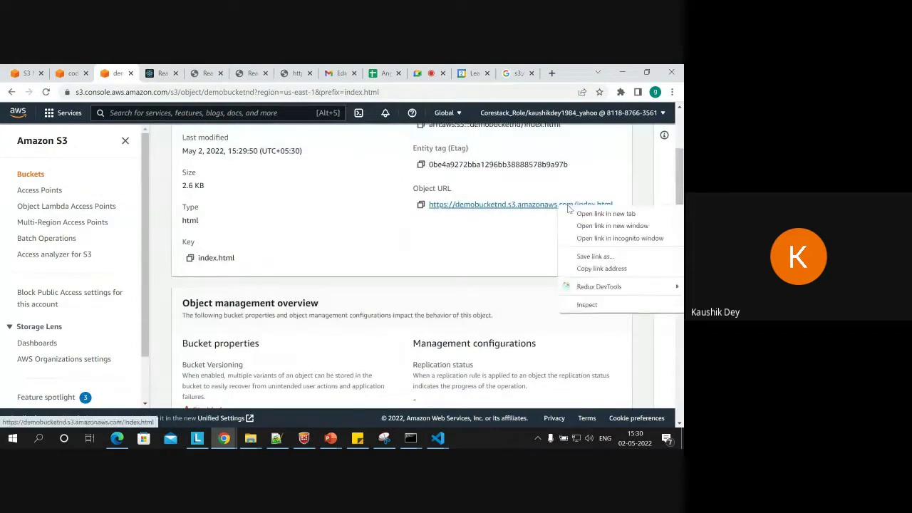
click(577, 214)
click(191, 72)
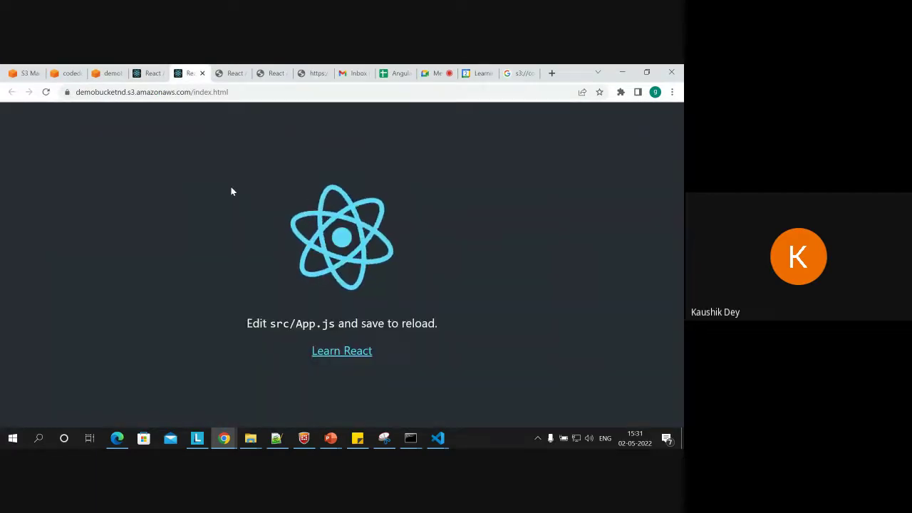
Copy the page address demobucketnd.s3.amazonaws.com/index.html and send it to everyone in the Google Meet in-call messages.
click(230, 92)
key(ctrl+c)
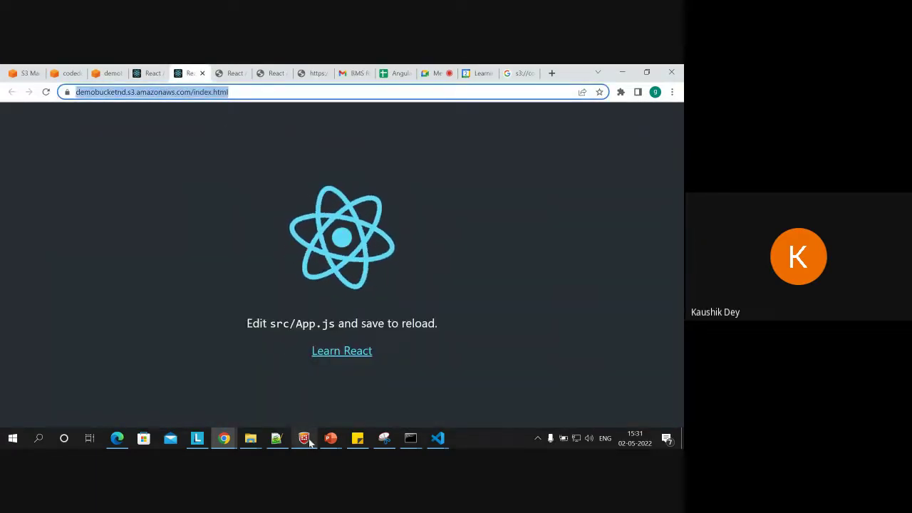
click(222, 439)
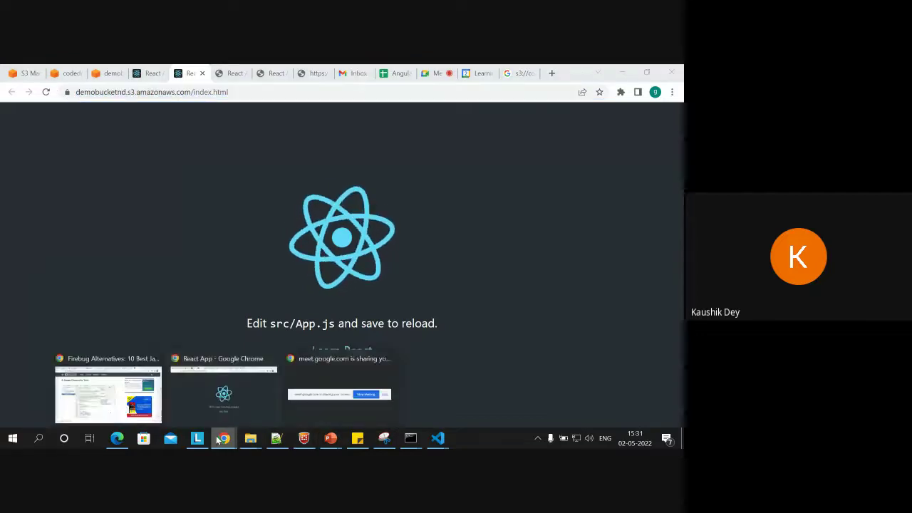
click(244, 413)
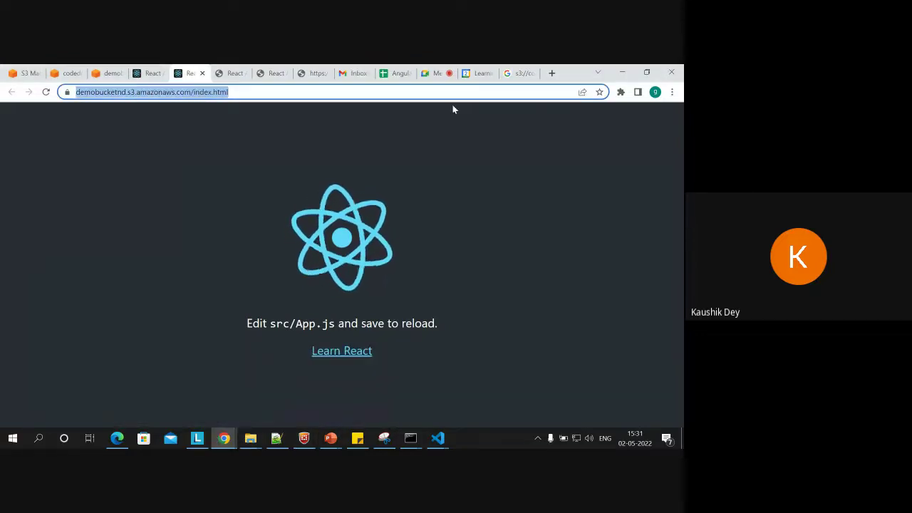
click(431, 73)
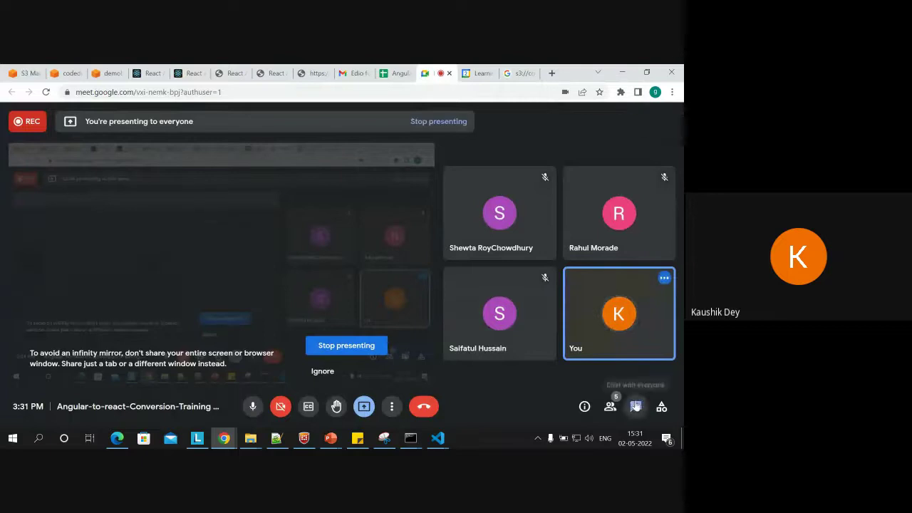
click(635, 406)
key(ctrl+v)
key(Return)
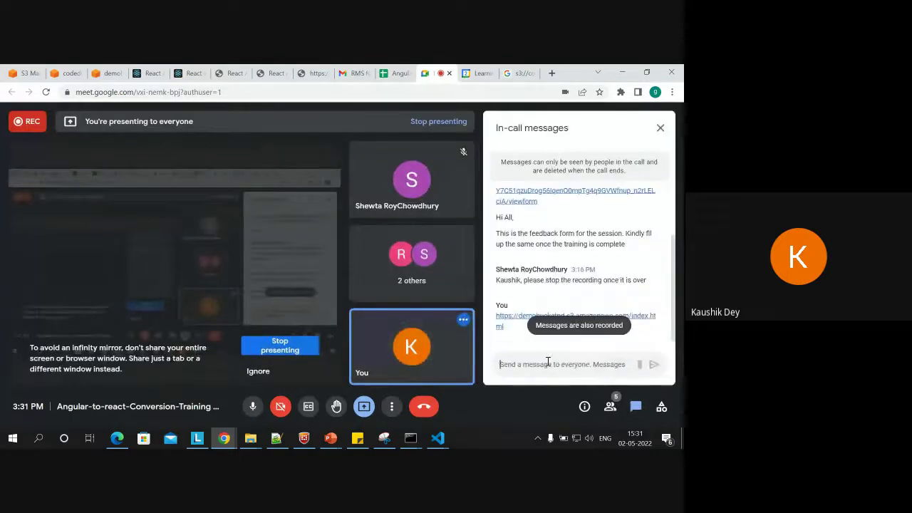
click(659, 127)
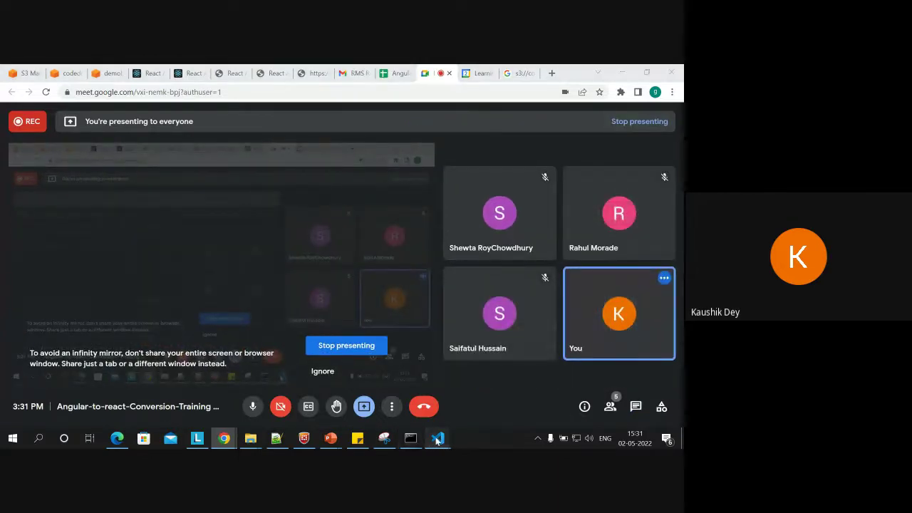
Minimize the browser and bring up index.html of the 01-starting-project in Visual Studio Code.
click(433, 440)
click(493, 392)
click(495, 395)
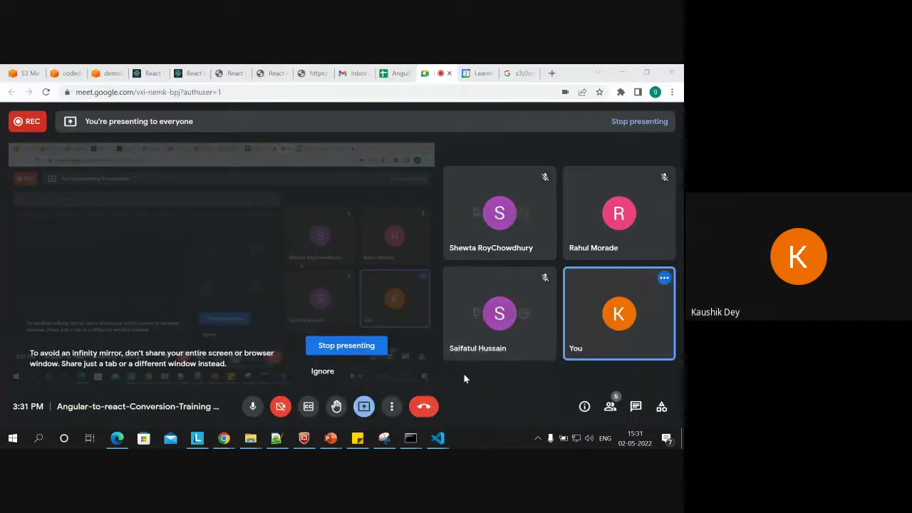
click(623, 71)
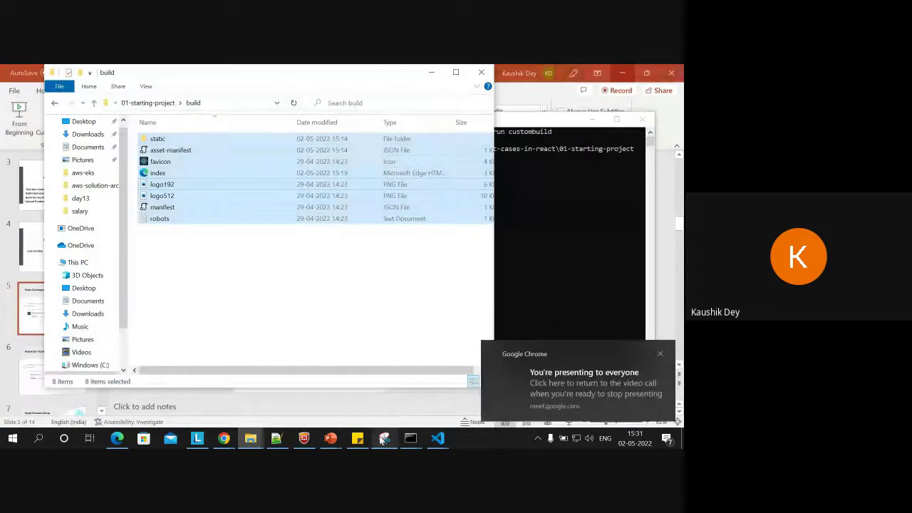
click(439, 438)
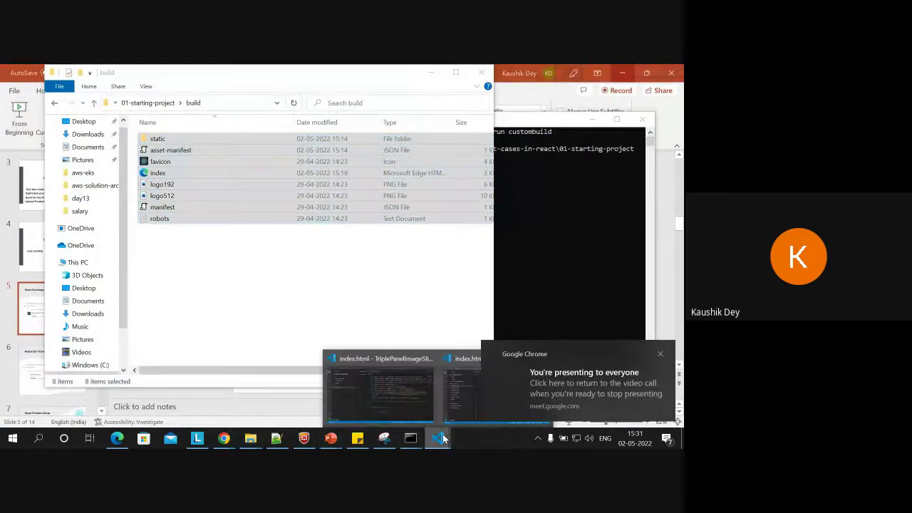
click(444, 388)
click(427, 257)
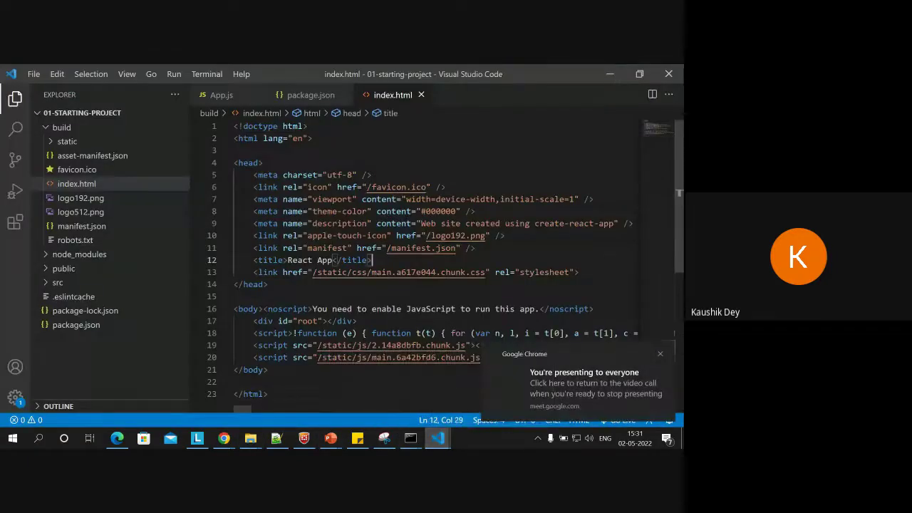
Examine the head section of build/index.html, including its meta tags, title and asset links.
key(Up)
key(Up)
key(Up)
key(Up)
key(Up)
key(Up)
key(Up)
key(Up)
key(Up)
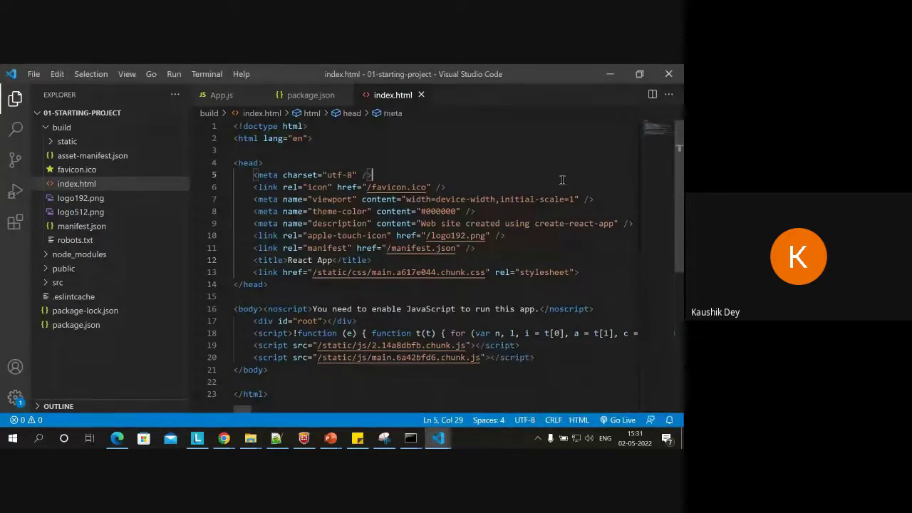
key(Up)
key(Up)
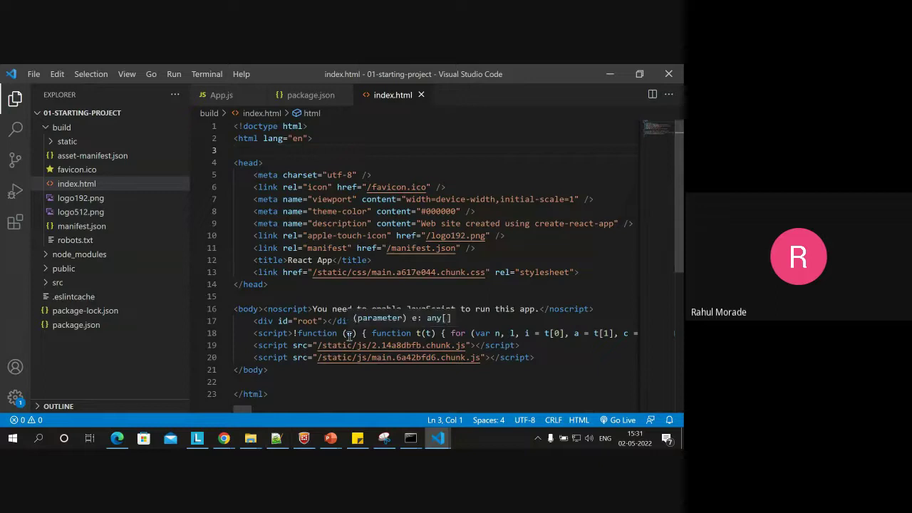
click(348, 296)
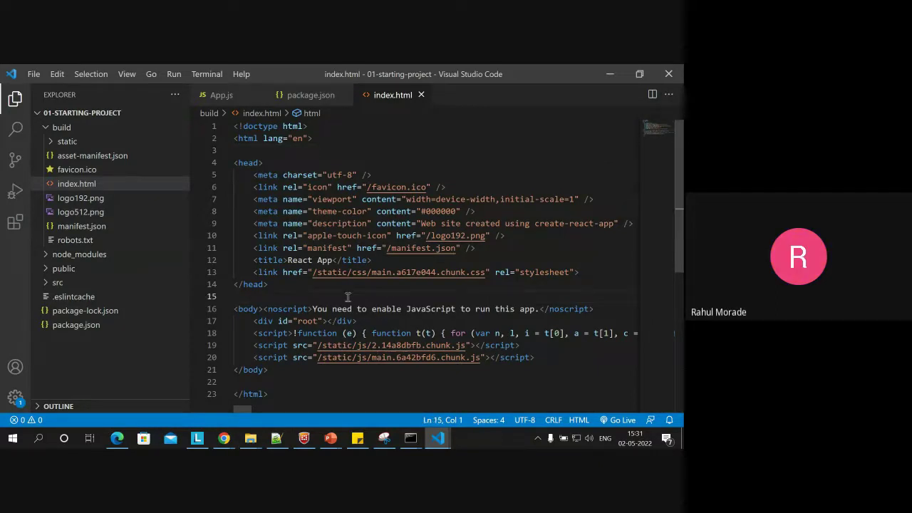
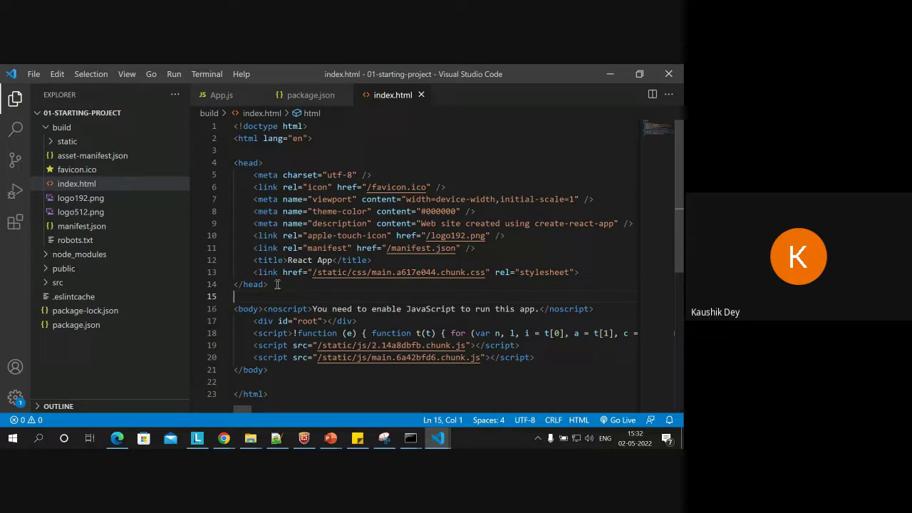
click(277, 284)
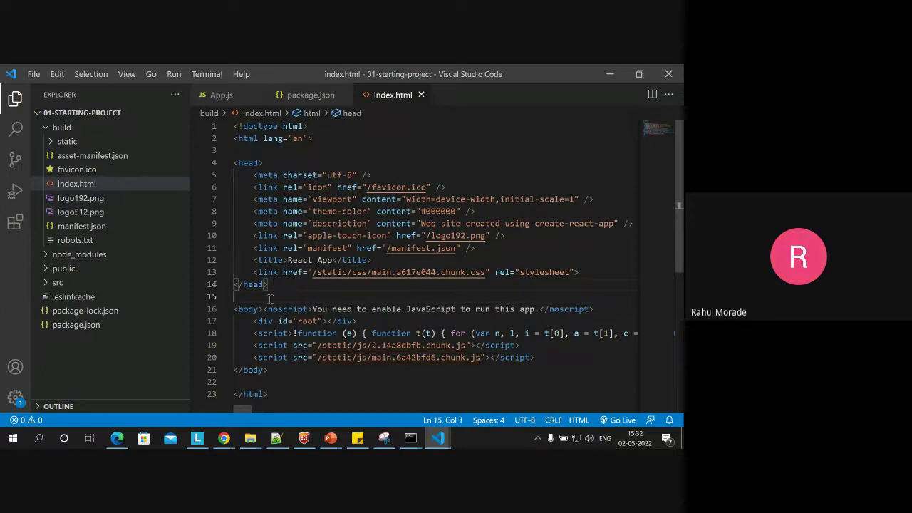
click(279, 284)
click(288, 285)
key(Up)
key(Up)
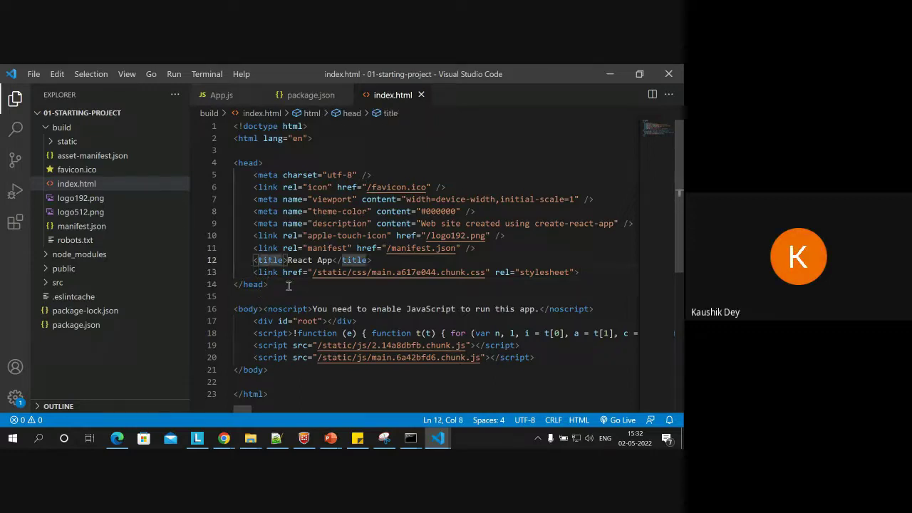
key(Up)
key(Up)
key(Up)
key(Up)
key(Up)
key(Up)
key(Up)
key(Up)
key(Up)
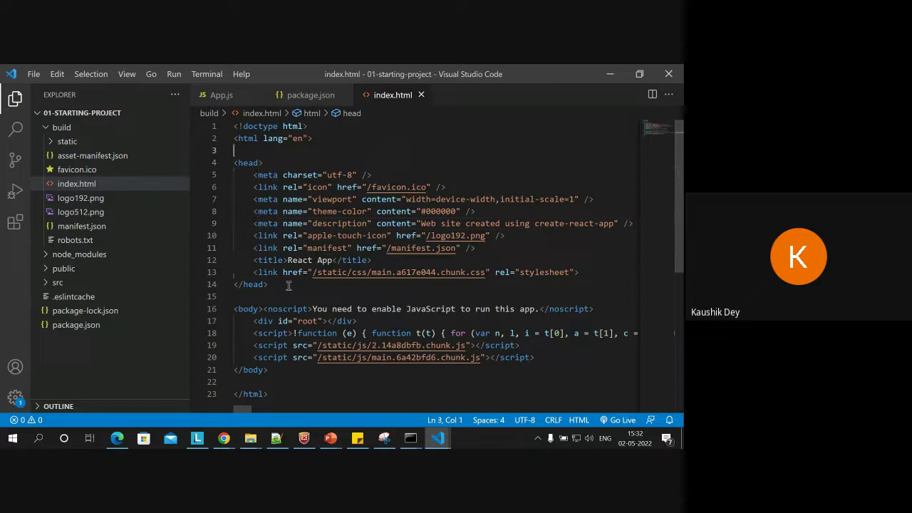
key(Down)
key(Down)
key(Down)
key(Down)
key(Down)
key(Down)
key(Down)
key(Down)
key(Down)
key(Down)
key(Down)
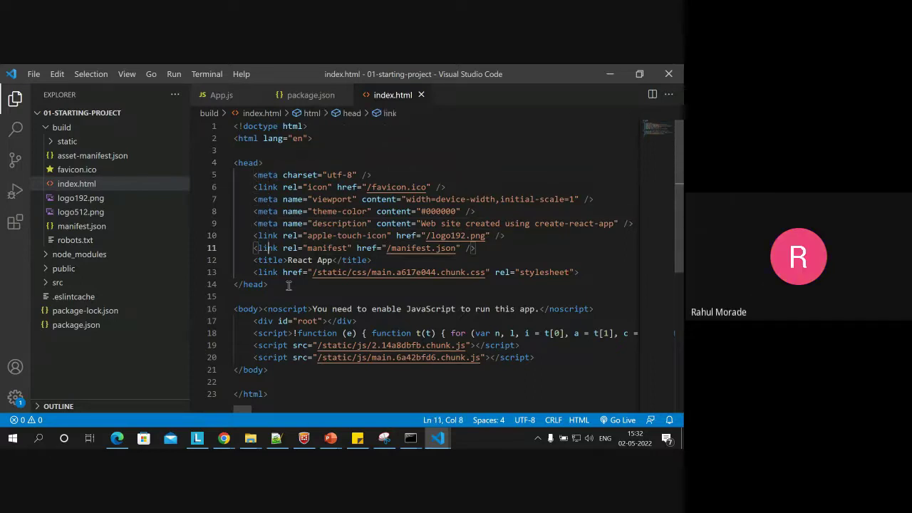
key(Down)
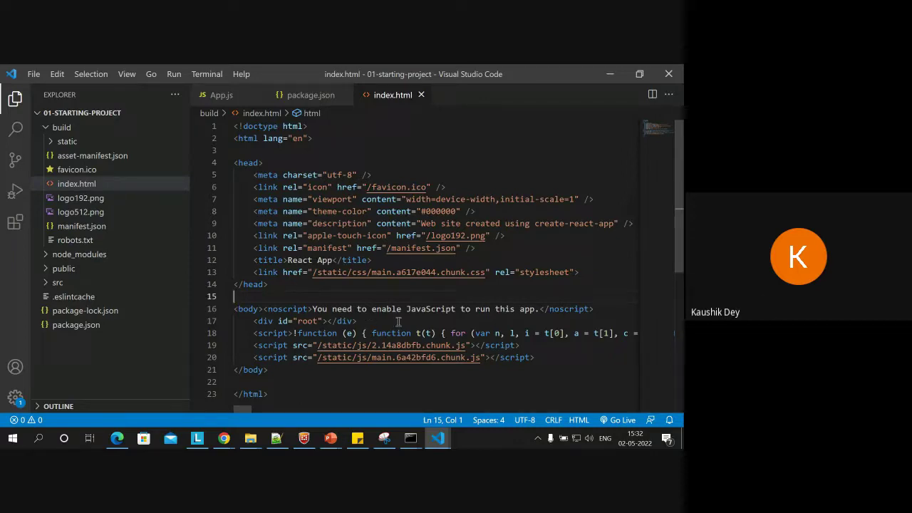
View the React app at localhost:3000 in Edge and open the 01-starting-project's package.json in Visual Studio Code.
click(121, 440)
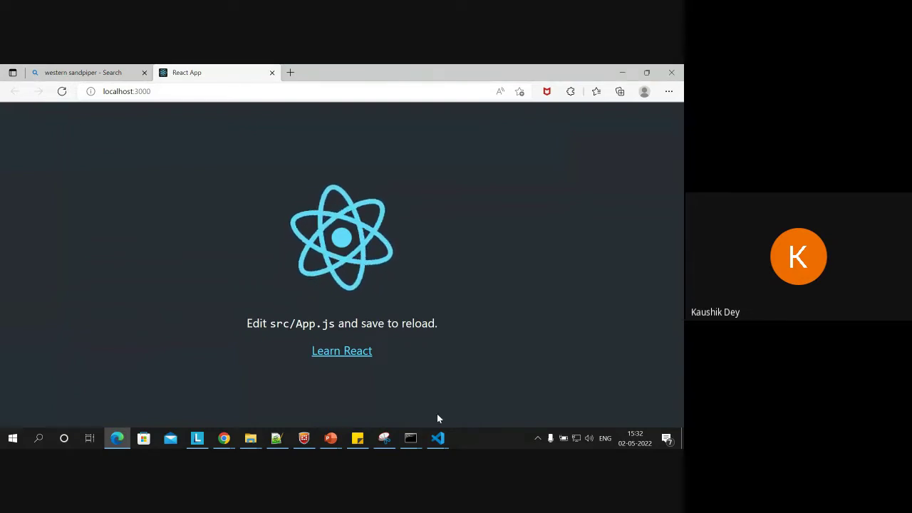
click(438, 439)
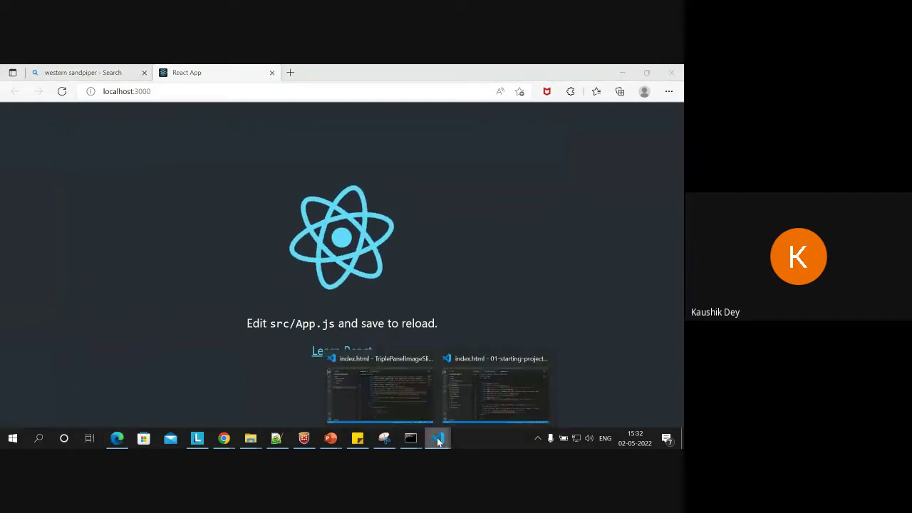
click(517, 391)
click(515, 248)
key(Up)
click(312, 97)
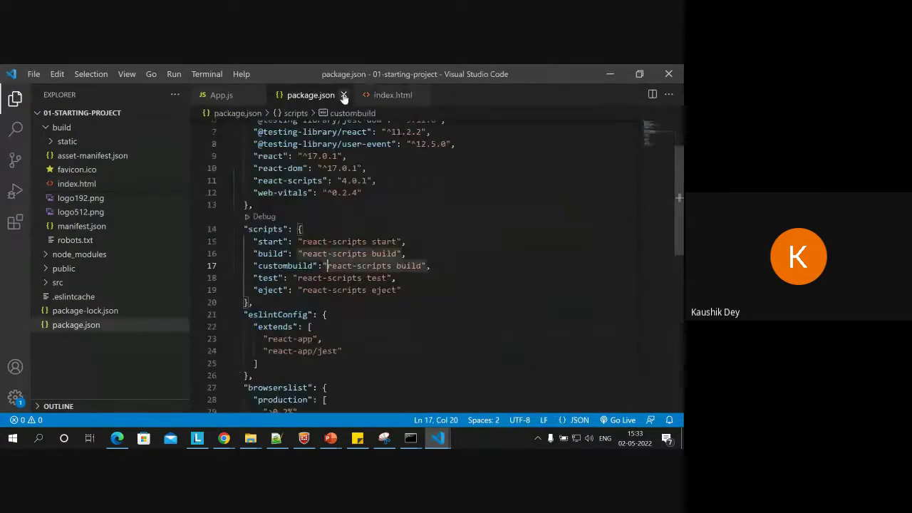
Examine the scripts block of package.json, including the custombuild entry.
click(278, 266)
double_click(280, 268)
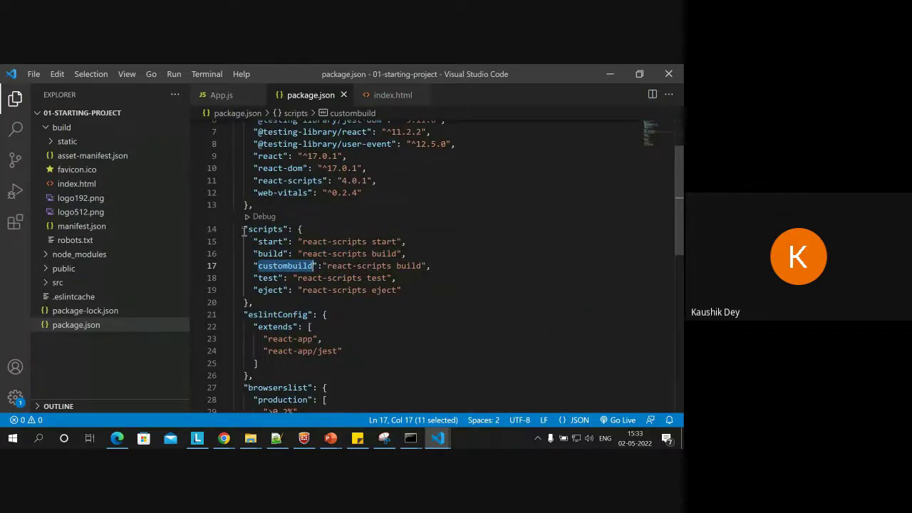
drag(242, 230, 258, 303)
click(275, 305)
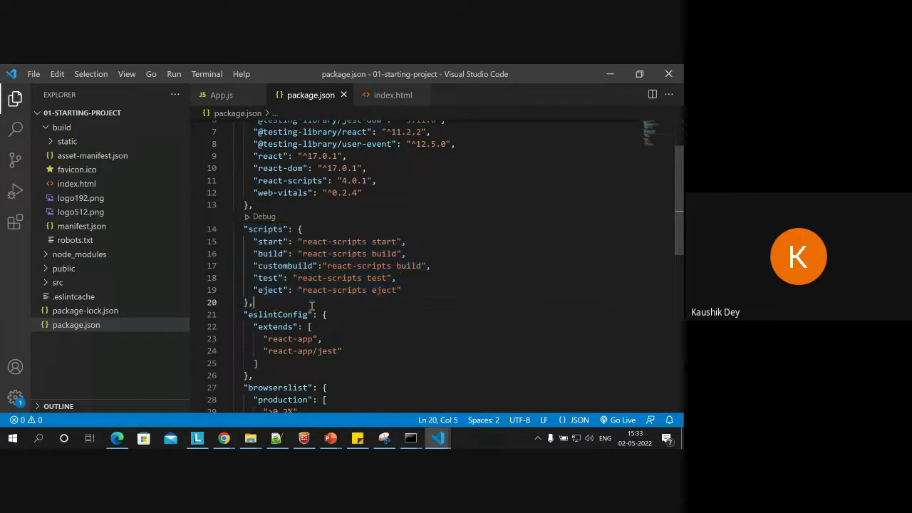
Bring up App.js of the 01-starting-project and close that project's Visual Studio Code window.
click(439, 438)
click(400, 393)
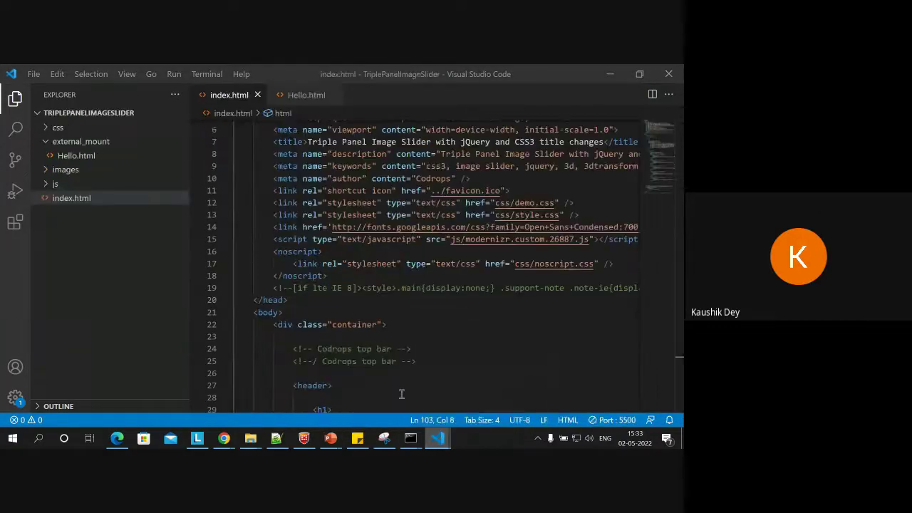
click(492, 403)
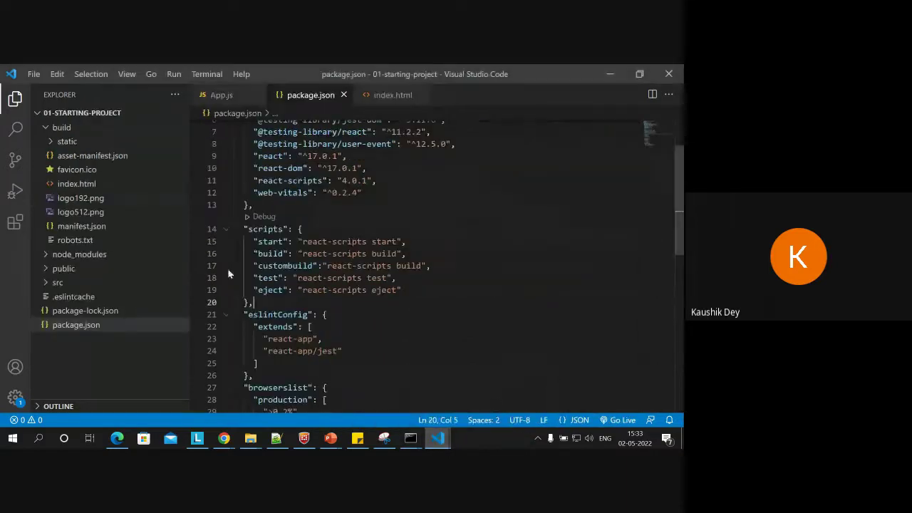
click(220, 94)
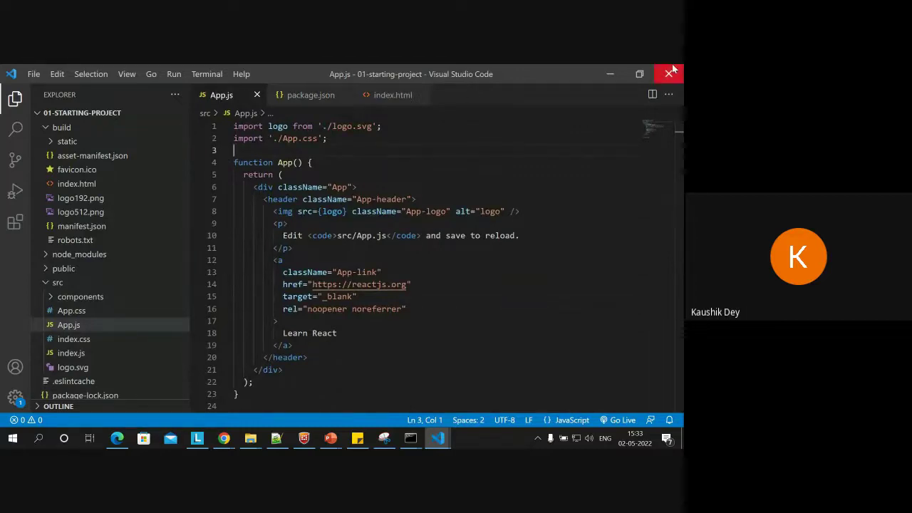
key(alt+Tab)
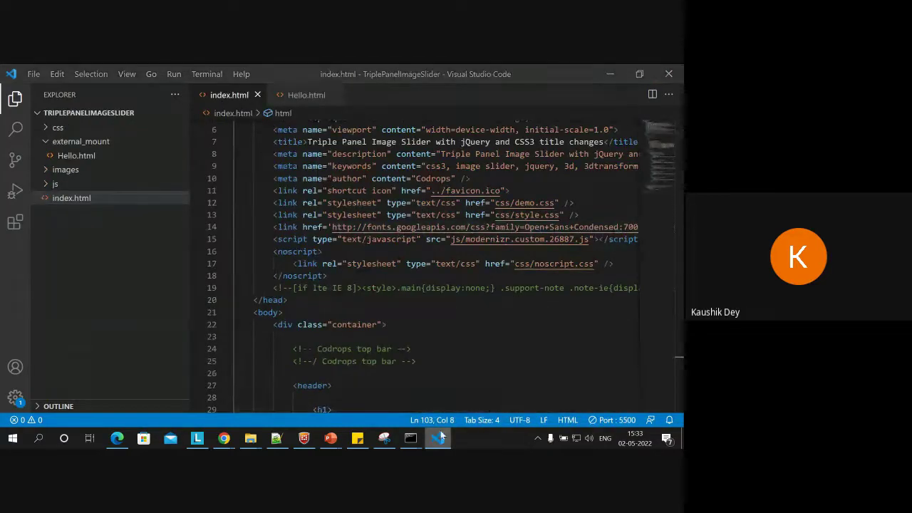
key(alt+Tab)
key(alt+Tab)
Switch to File Explorer and go from the build folder to Handson\Test-cases-in-react\01-starting-project.
click(250, 438)
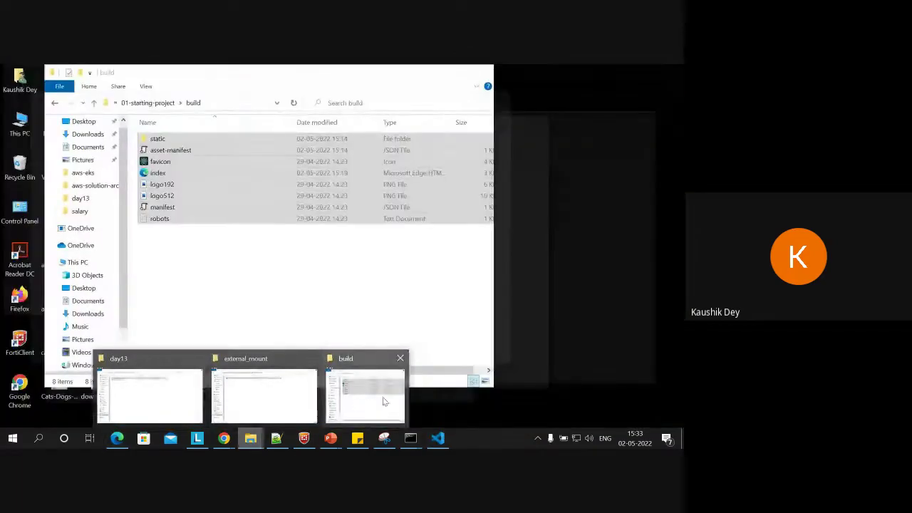
click(383, 397)
click(458, 73)
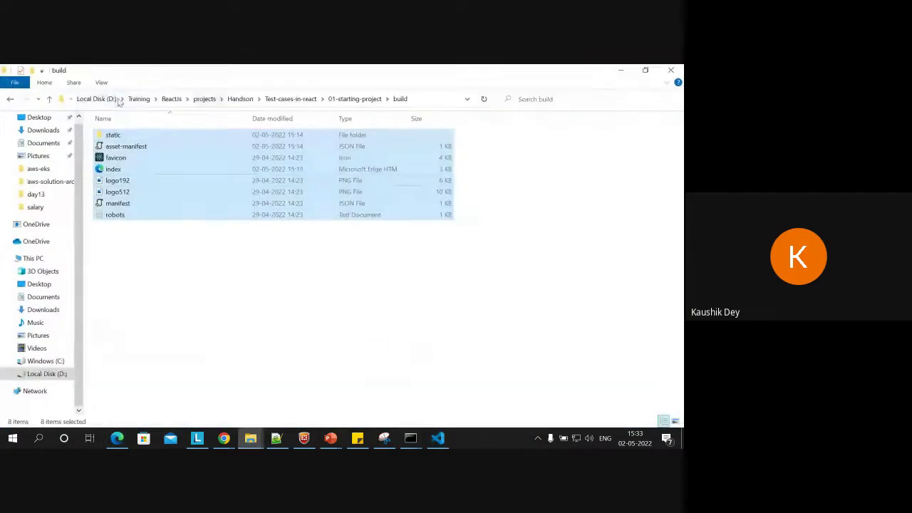
click(282, 101)
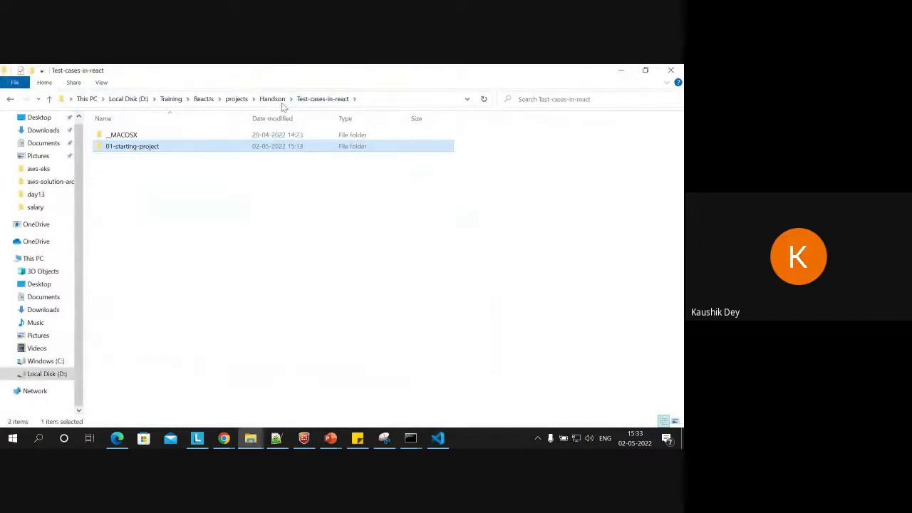
click(271, 100)
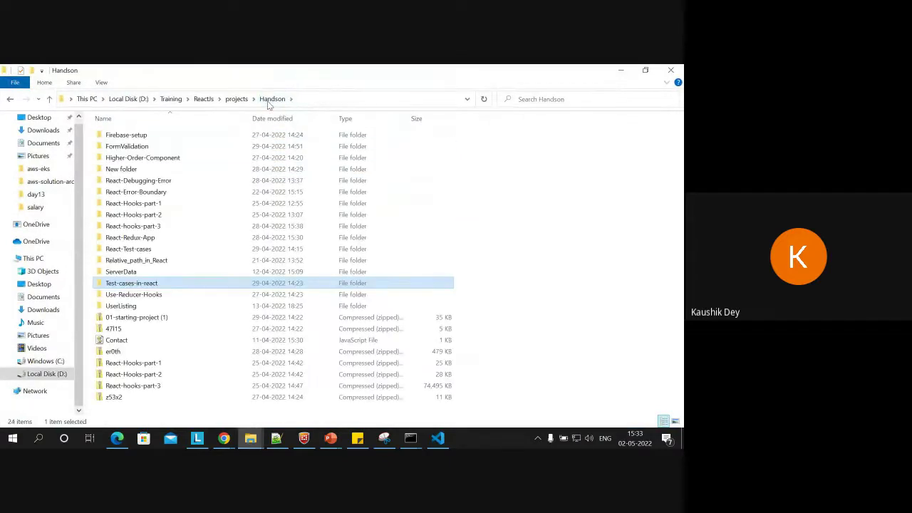
key(Down)
key(Return)
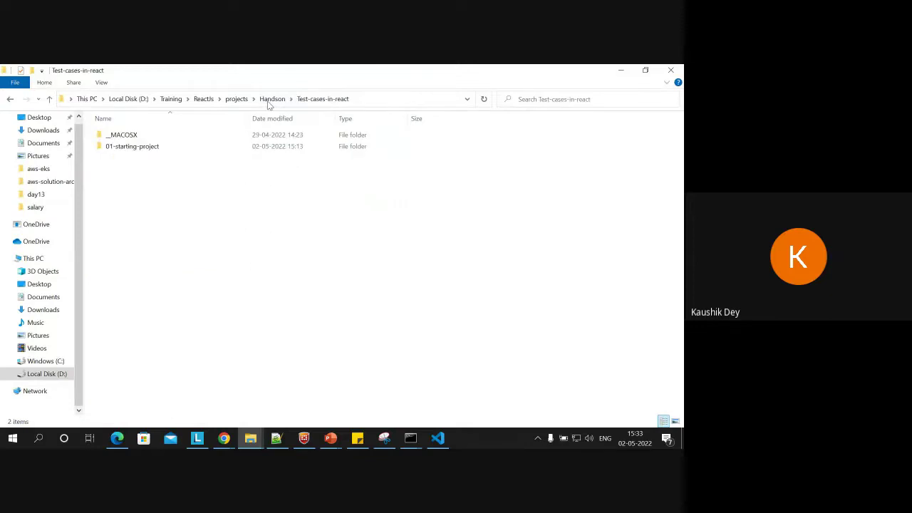
key(Return)
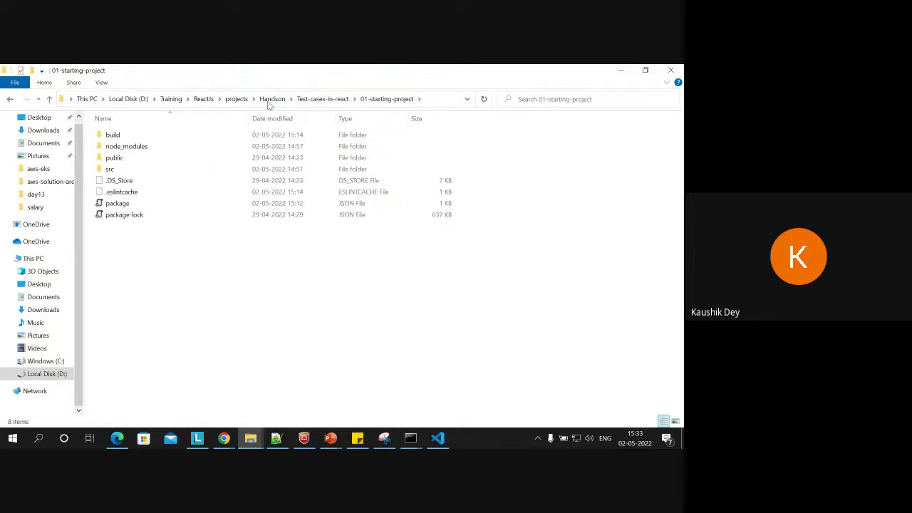
Open a Command Prompt in the 01-starting-project folder, run code . to reopen the project in Visual Studio Code, and maximize its window.
click(434, 98)
text(cmd)
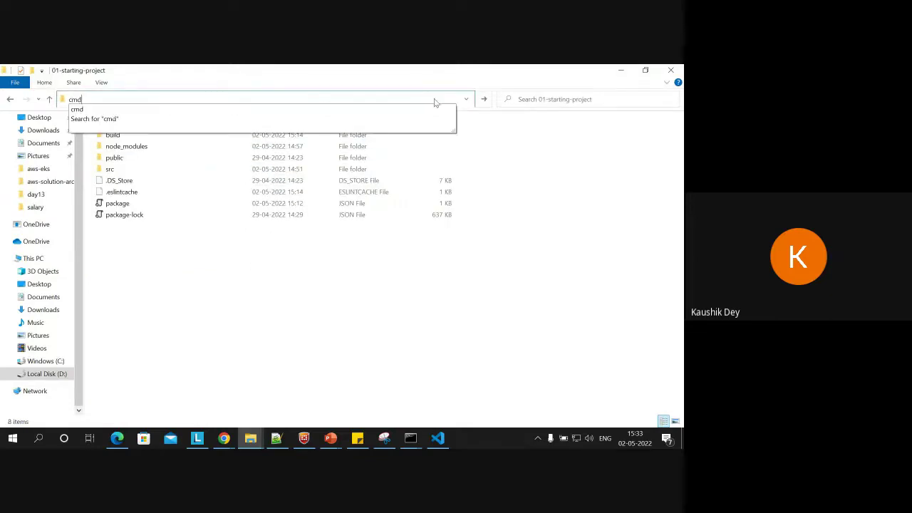
key(Return)
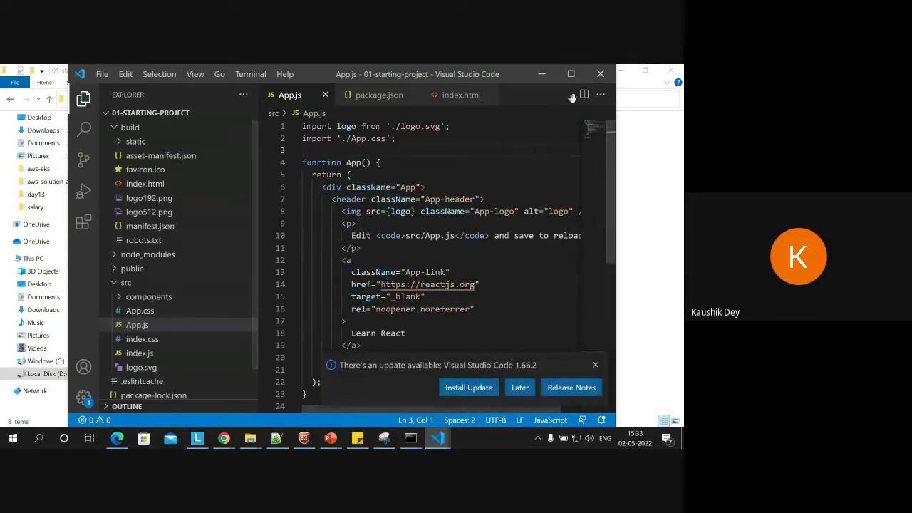
click(575, 73)
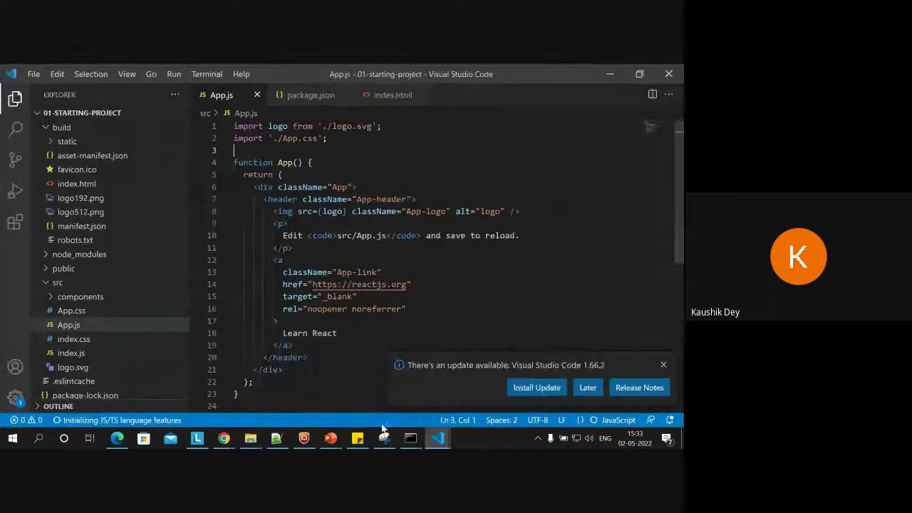
Dismiss the terminal windows used for npm run custombuild, code . and the App.test.js test run.
mouse_move(419, 437)
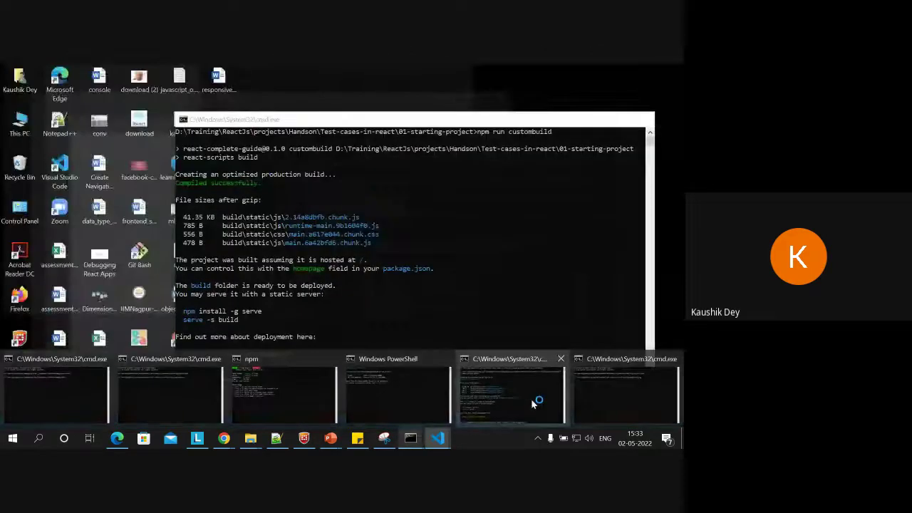
click(535, 404)
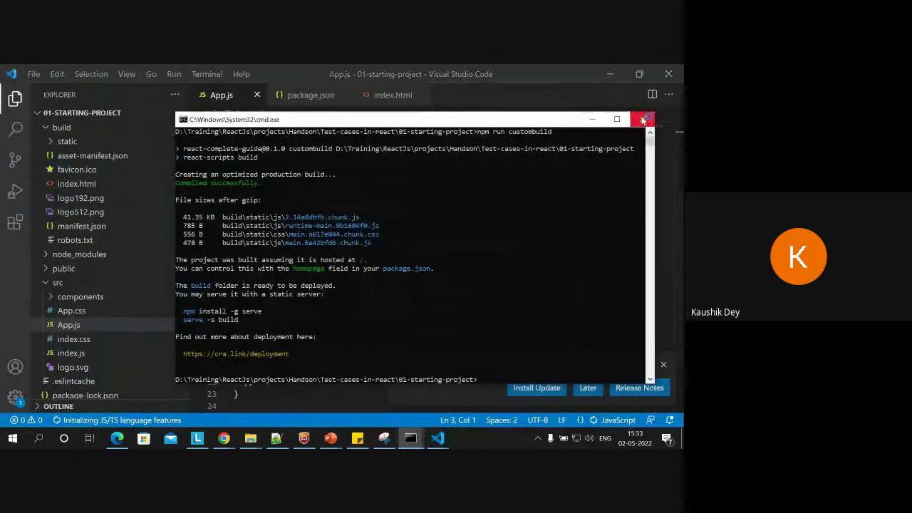
click(412, 438)
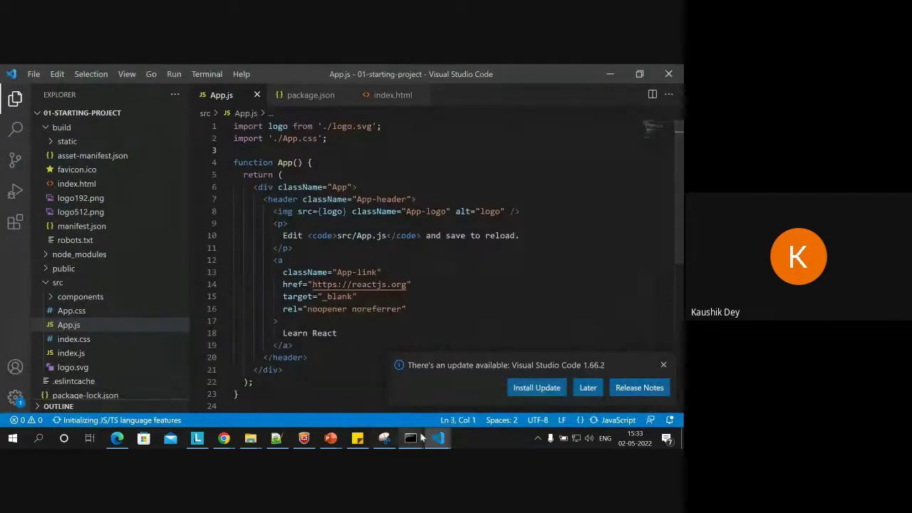
mouse_move(420, 437)
click(610, 379)
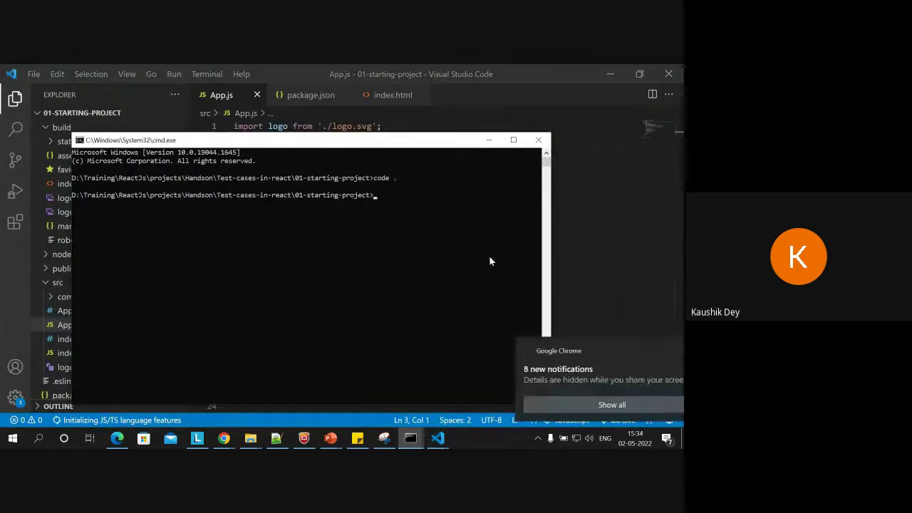
click(488, 140)
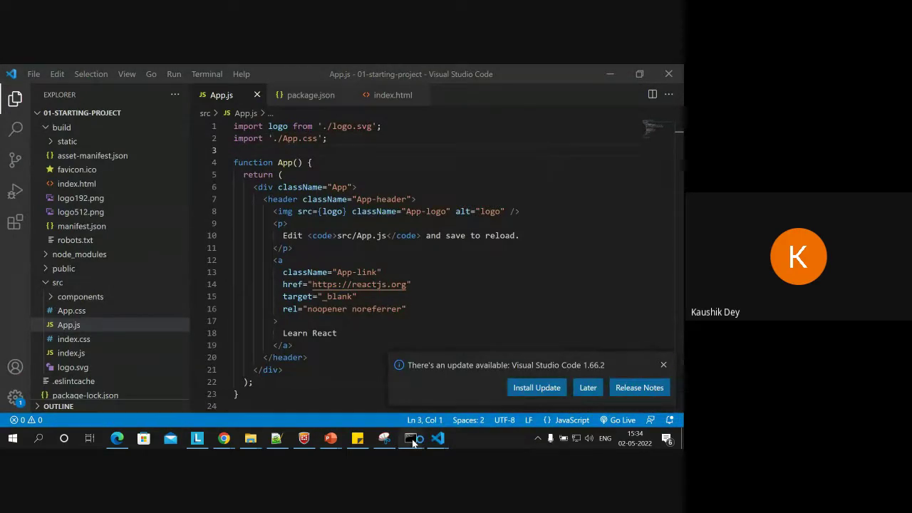
mouse_move(412, 439)
click(463, 391)
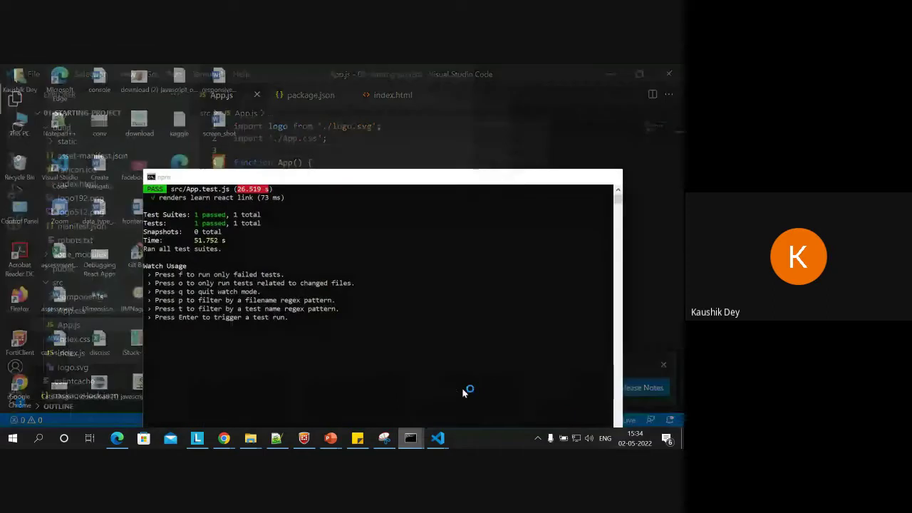
key(ctrl+c)
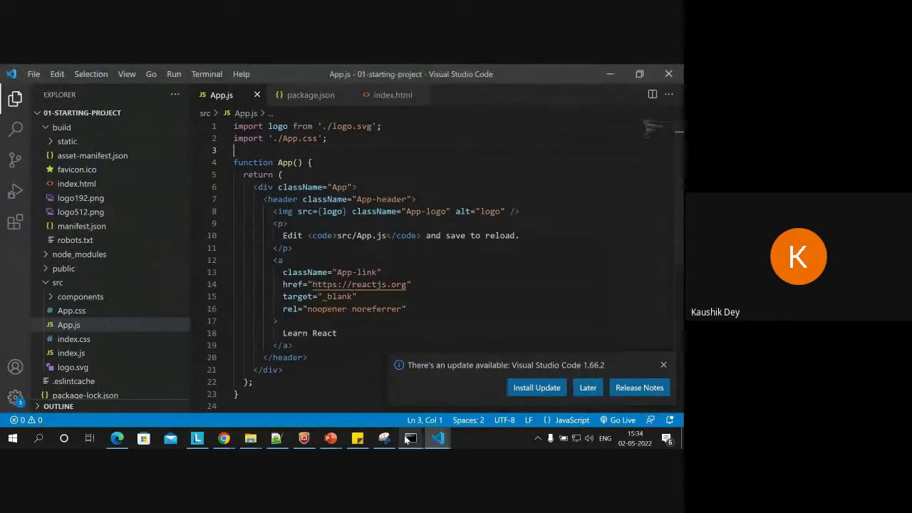
Close the PowerShell window running the localhost:3000 server and the remaining Command Prompt windows, including the TriplePanelImageSlider one.
mouse_move(410, 437)
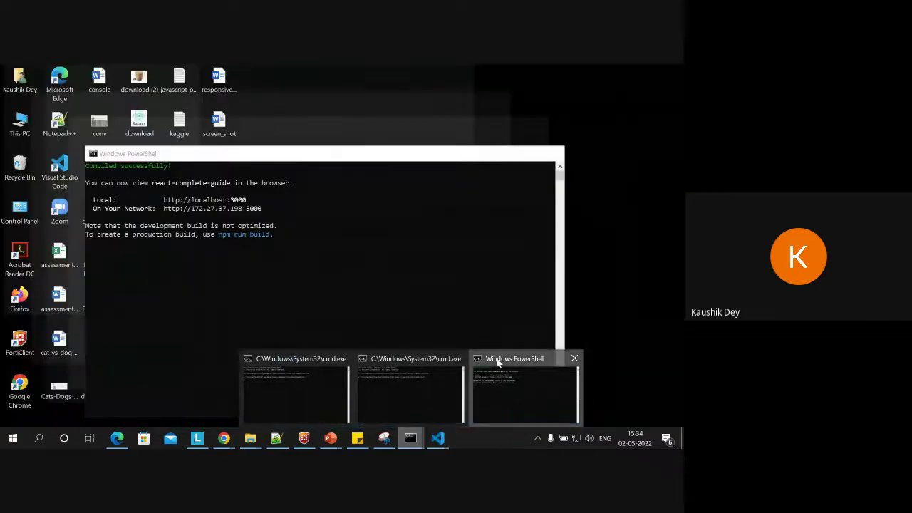
click(476, 365)
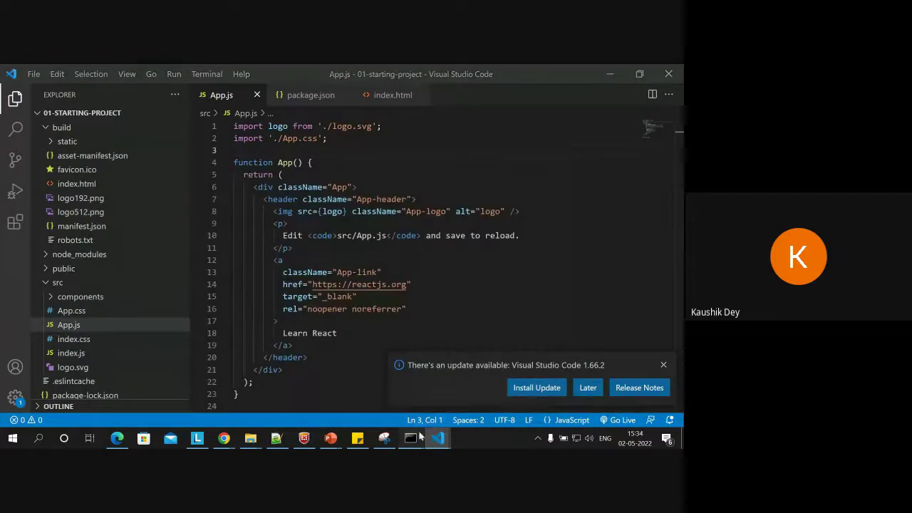
mouse_move(418, 436)
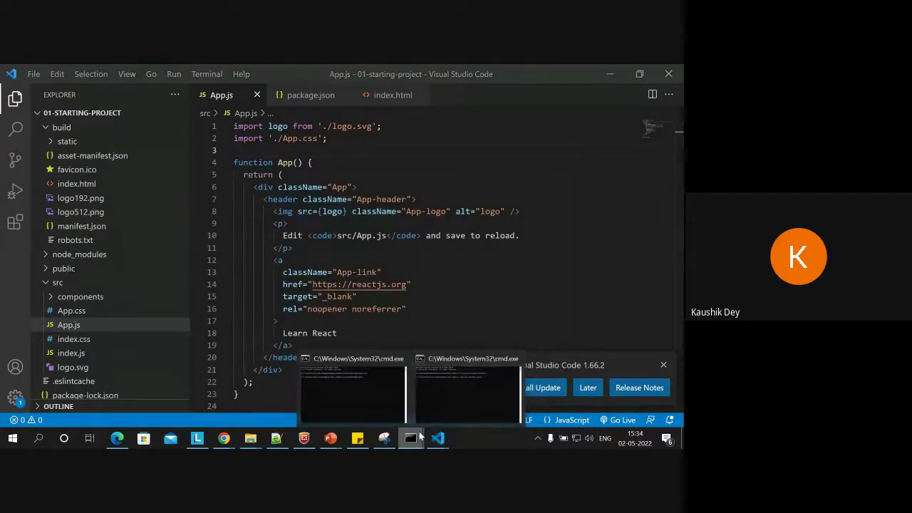
click(515, 359)
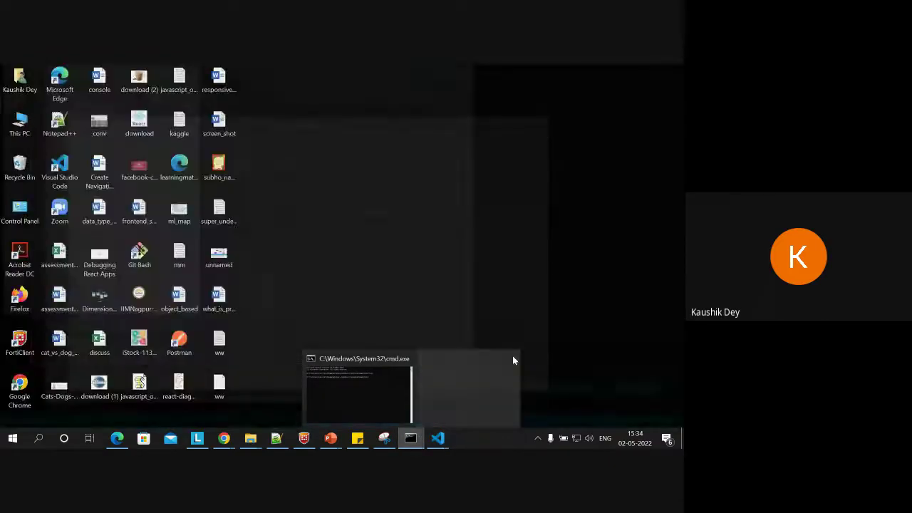
click(441, 362)
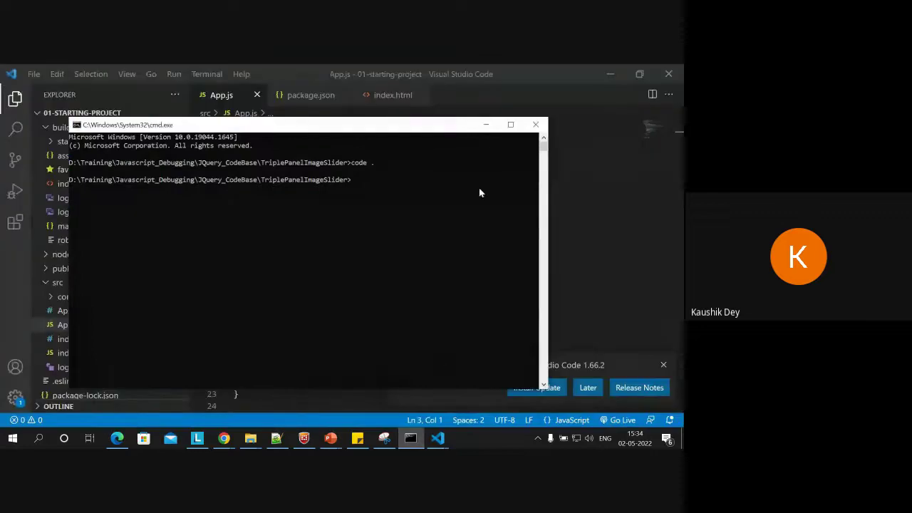
click(536, 126)
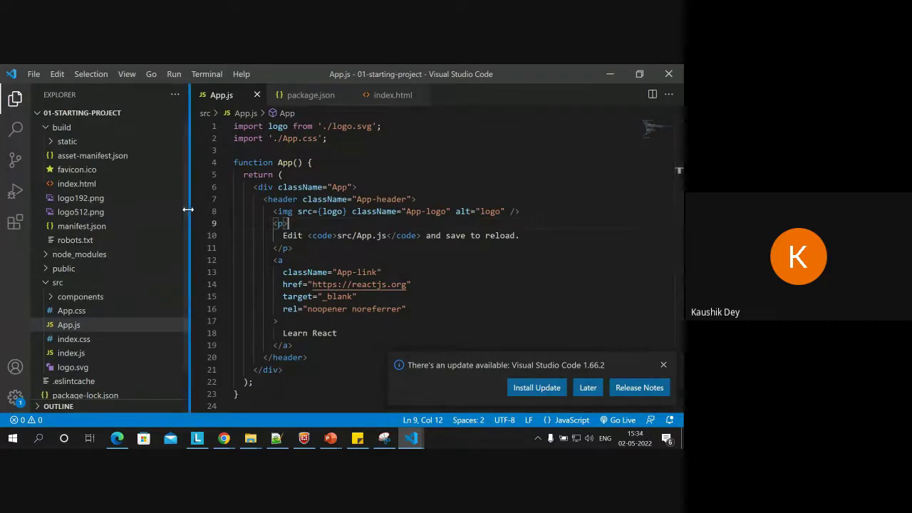
Collapse the build folder in the project tree and reveal the src folder in File Explorer.
click(49, 129)
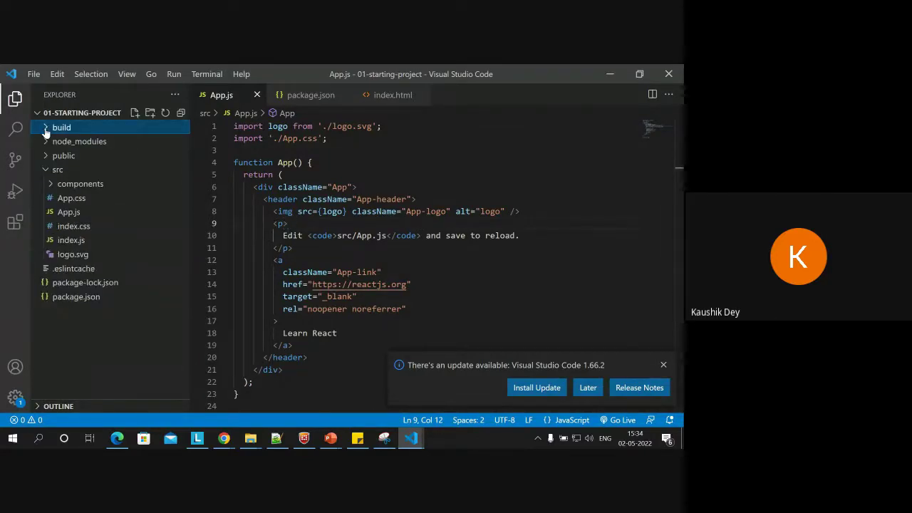
click(66, 171)
click(66, 171)
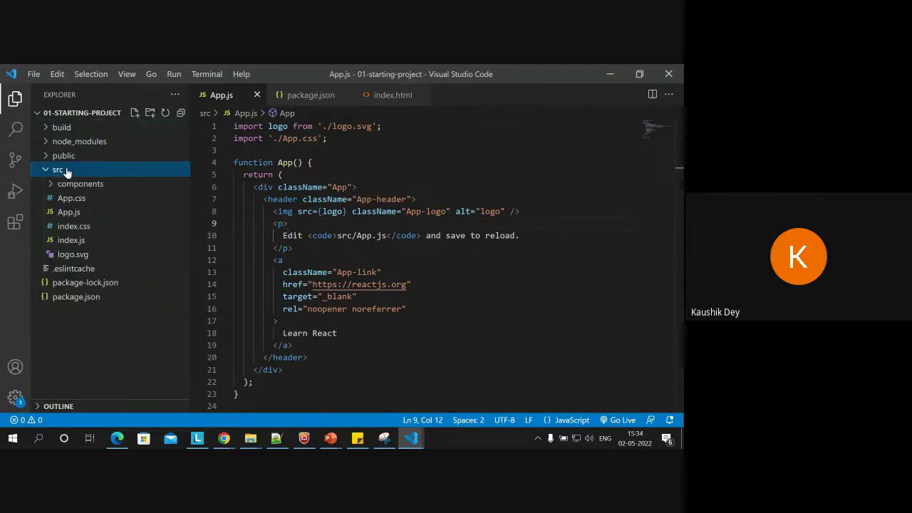
right_click(67, 171)
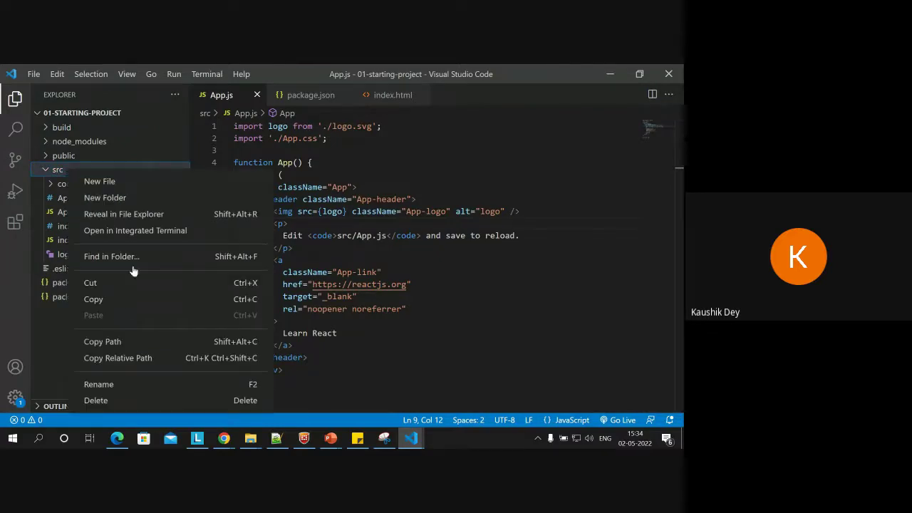
click(135, 215)
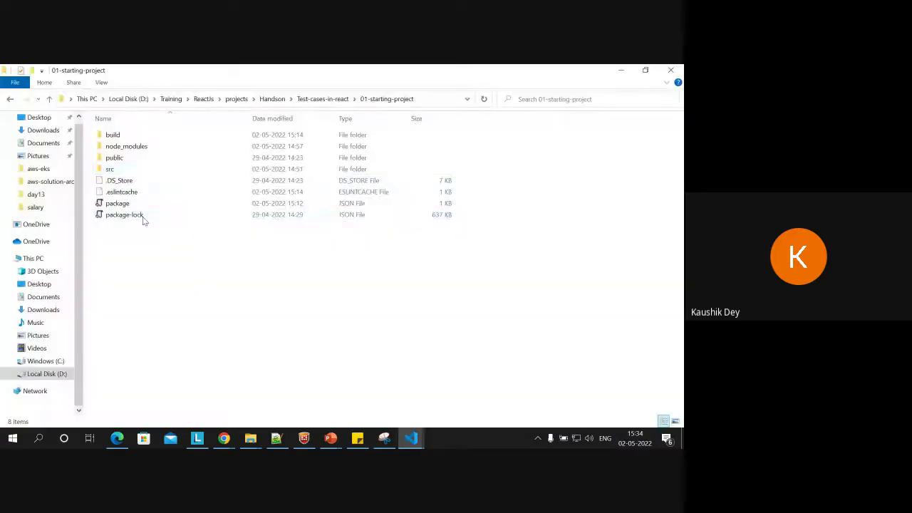
Open a Command Prompt in the 01-starting-project folder and start the React app with npm run start.
click(428, 100)
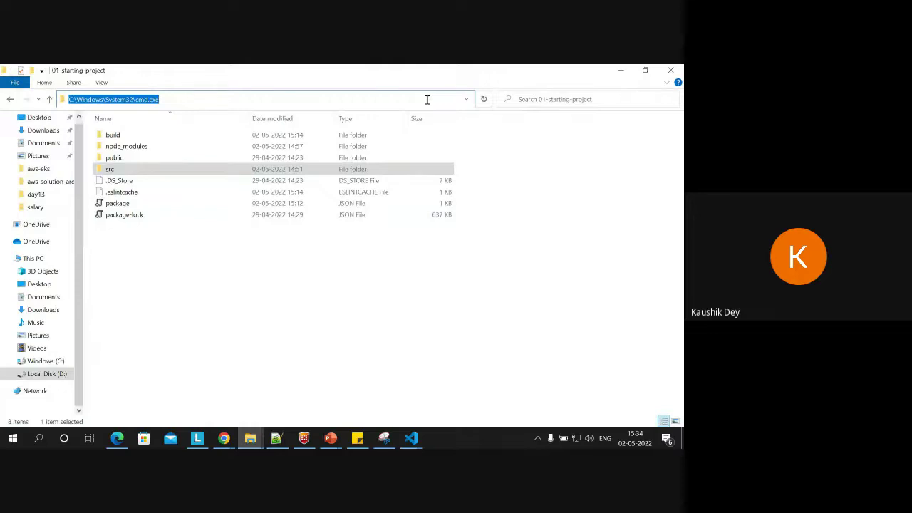
key(Return)
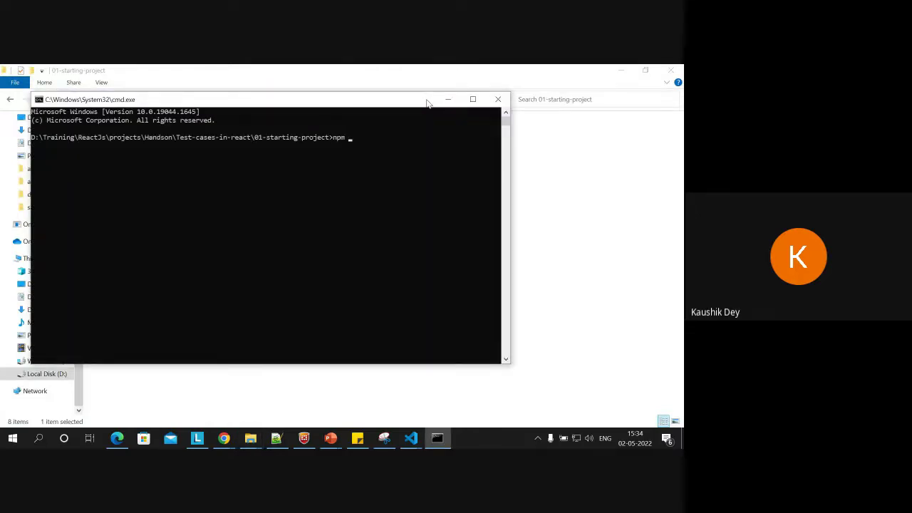
key(Return)
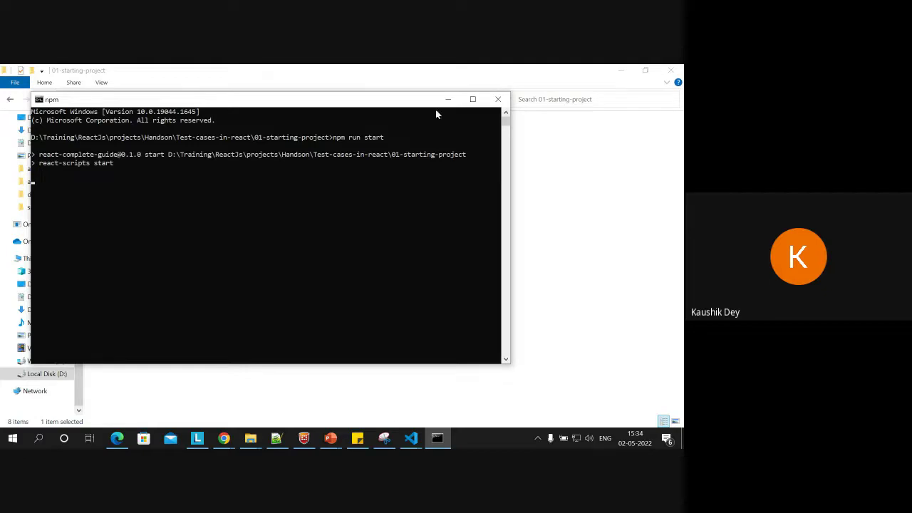
Return to App.js in the 01-starting-project window of Visual Studio Code.
mouse_move(411, 437)
mouse_move(451, 406)
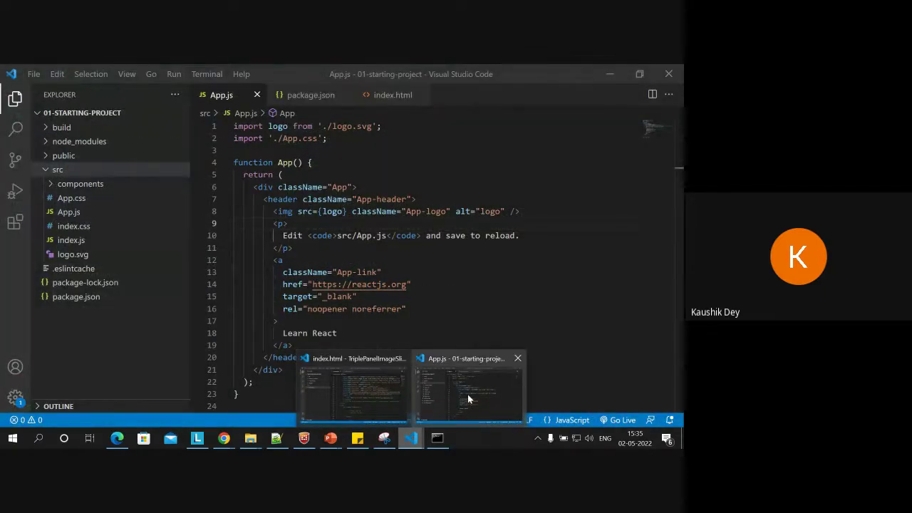
click(466, 399)
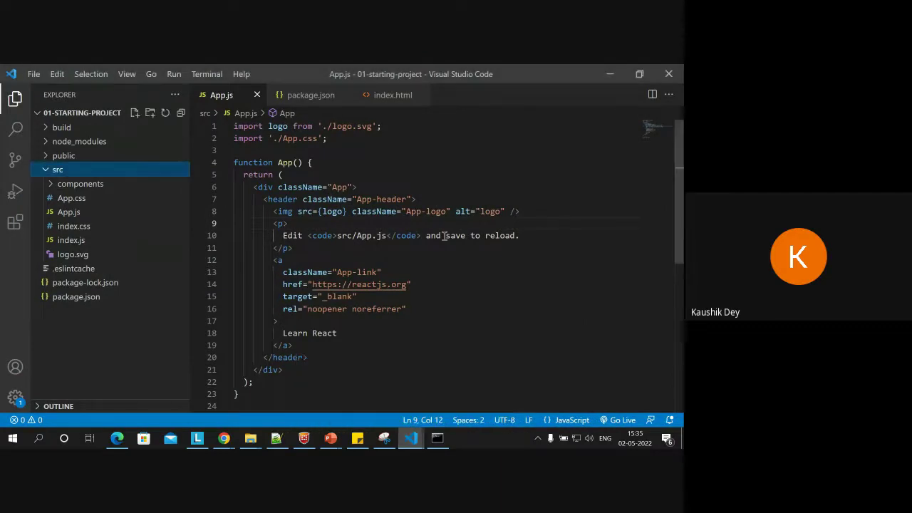